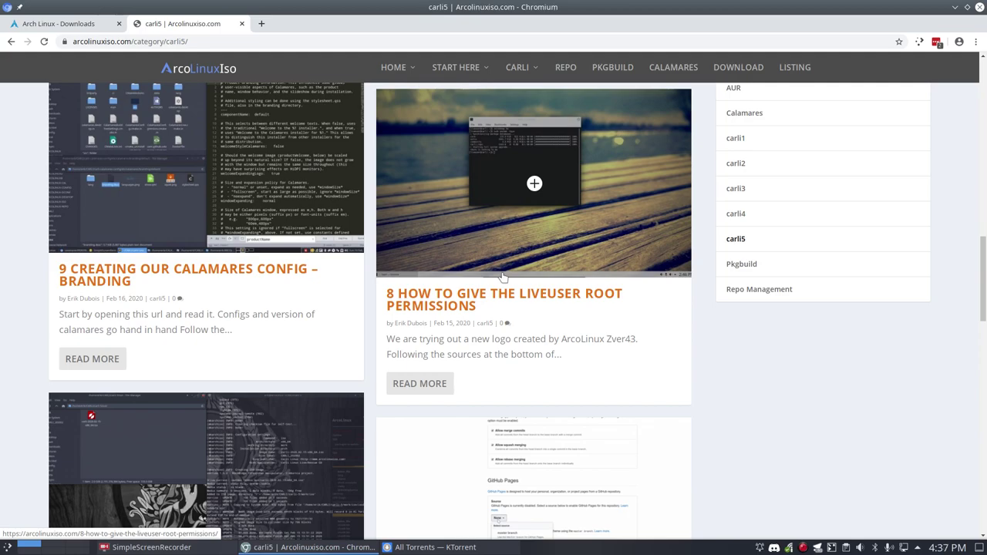
Look through the list of articles in the carli5 category on the ArcoLinuxIso website.
scroll(502, 276, "down", 6)
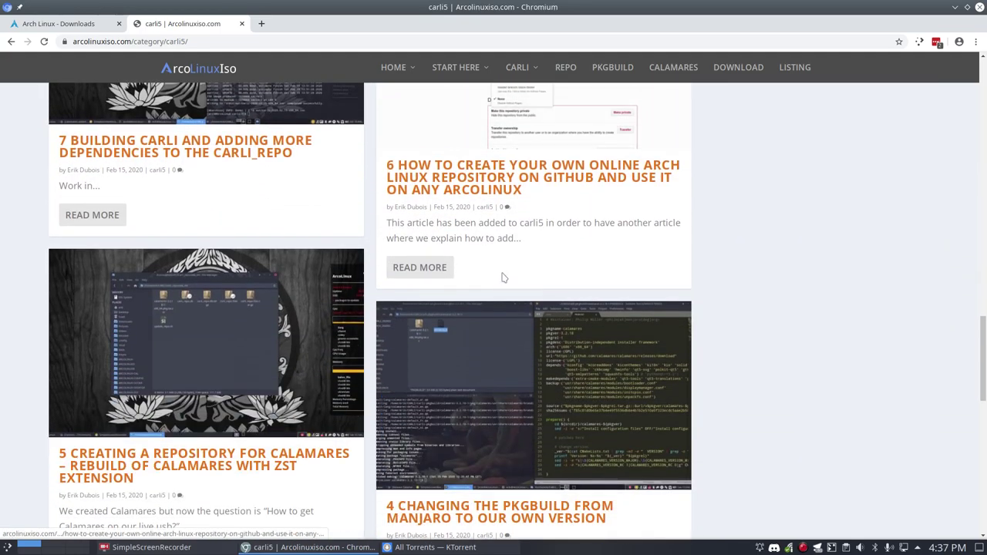
scroll(502, 276, "down", 3)
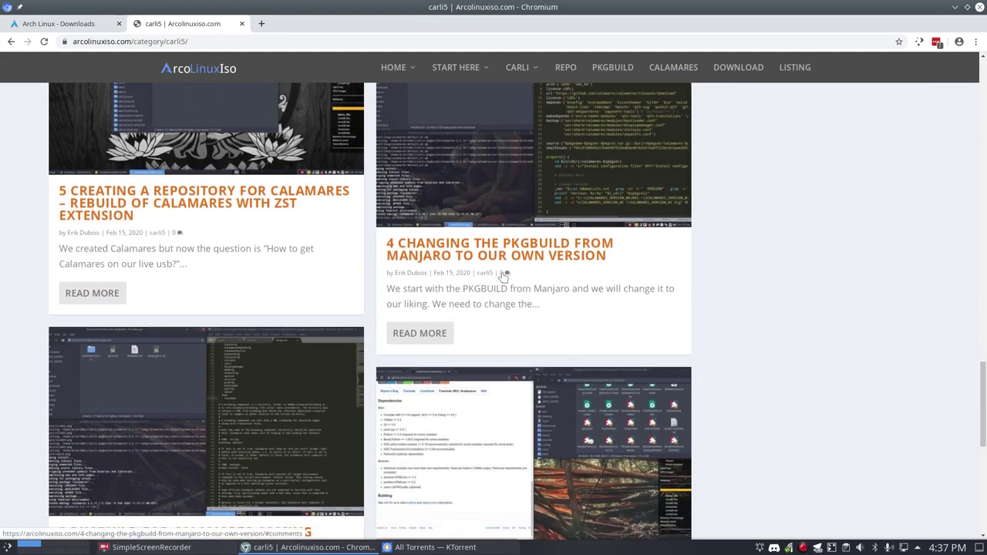
scroll(502, 276, "up", 14)
scroll(502, 277, "up", 17)
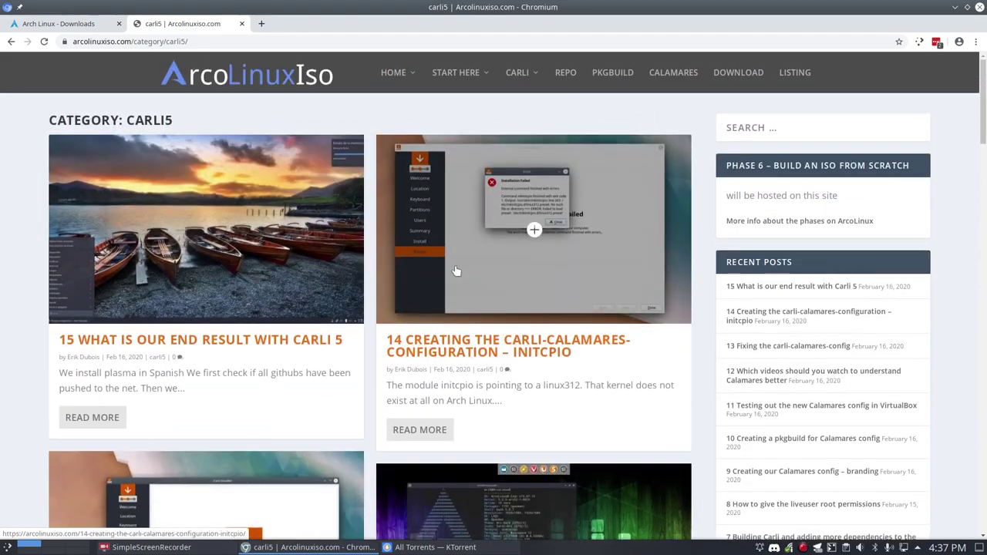
scroll(337, 411, "down", 20)
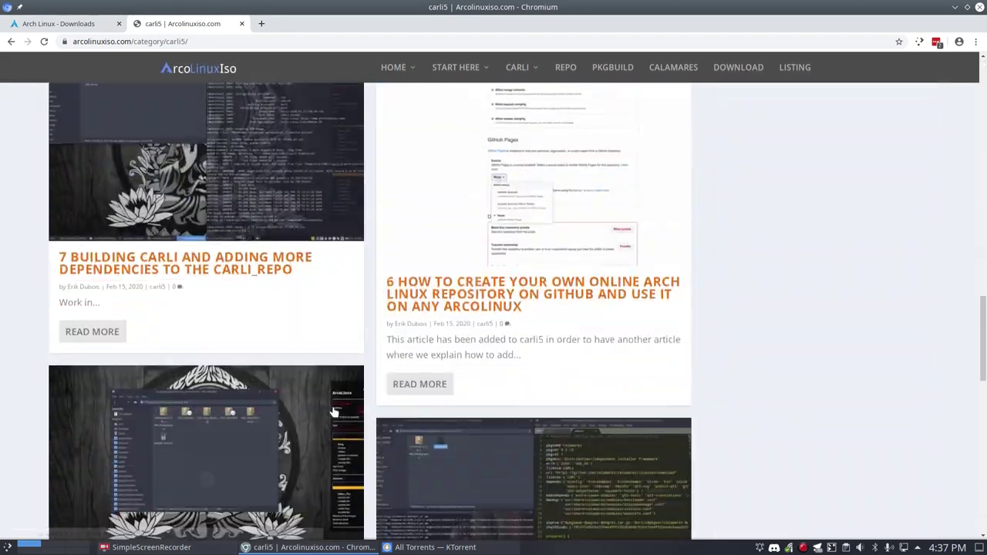
scroll(333, 412, "down", 3)
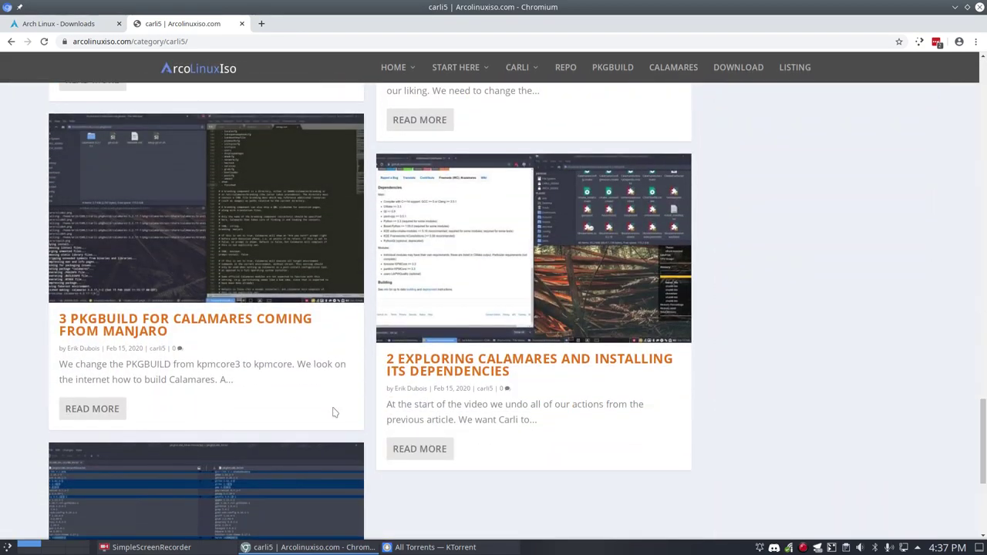
scroll(334, 412, "up", 20)
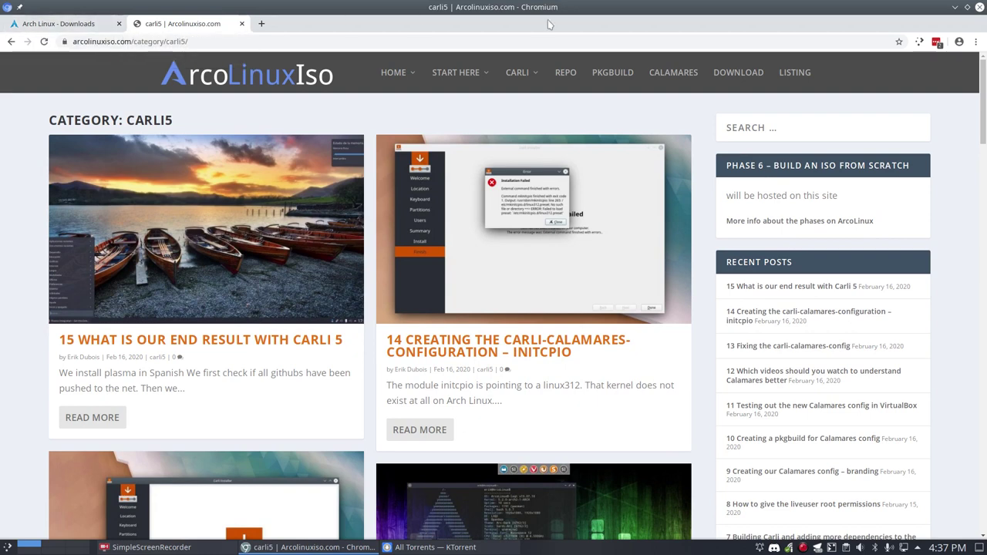
Minimize the browser, stop and remove the finished Arch Linux torrent in KTorrent, and close its window.
left_click(956, 8)
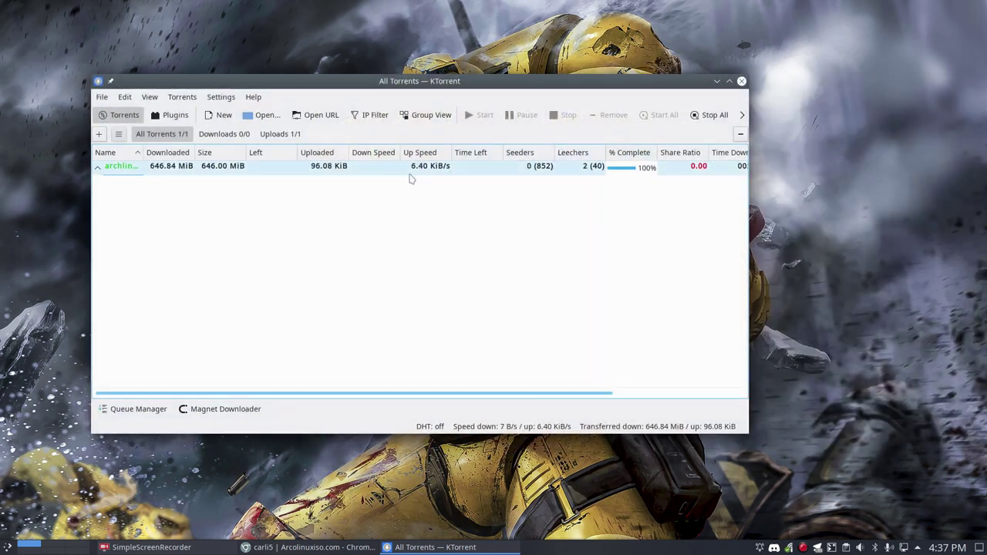
right_click(411, 167)
left_click(445, 213)
right_click(442, 172)
left_click(478, 235)
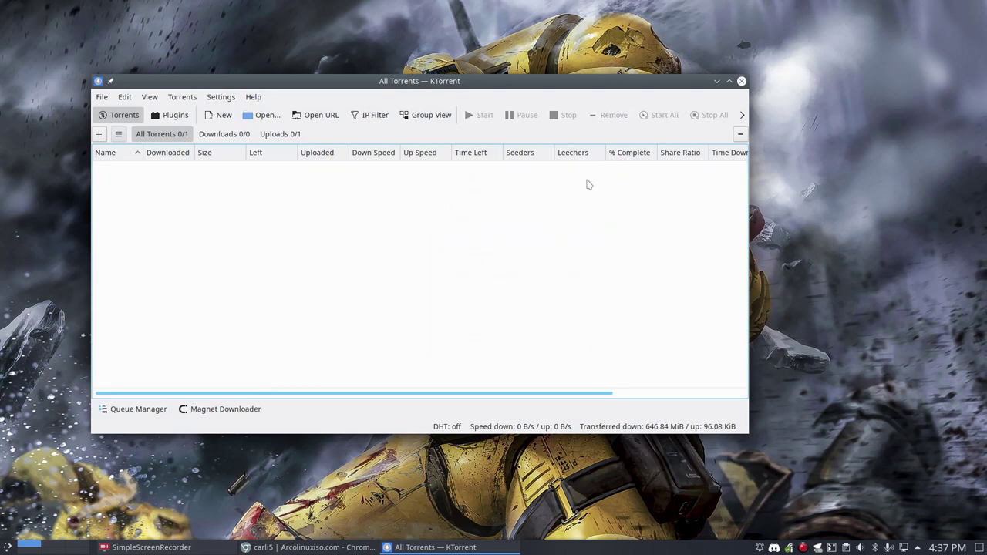
left_click(741, 81)
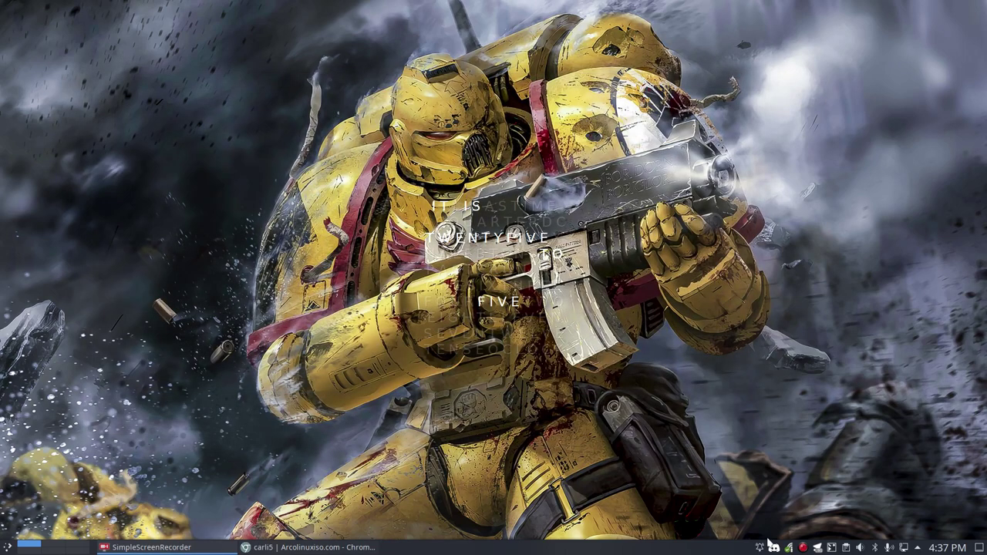
Quit the KTorrent instance still running in the background and switch to Oracle VM VirtualBox Manager.
left_click(916, 549)
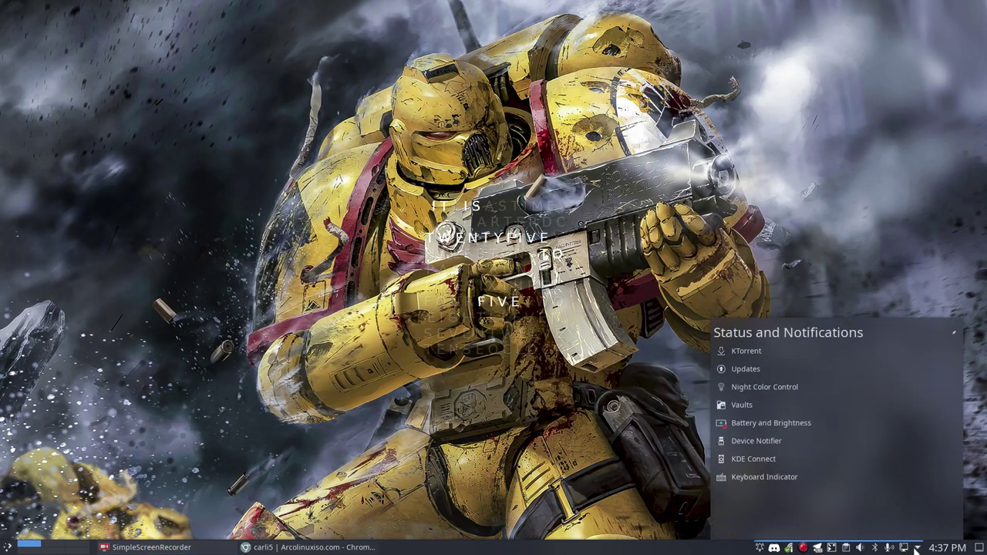
right_click(761, 351)
left_click(779, 338)
left_click(440, 259)
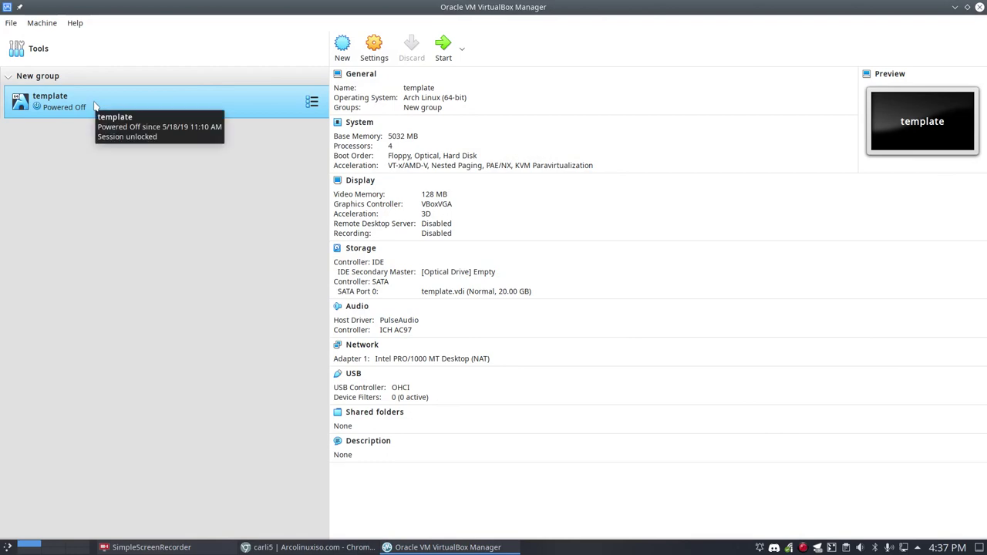
Create a full clone of the template virtual machine named Arch Linux.
right_click(94, 105)
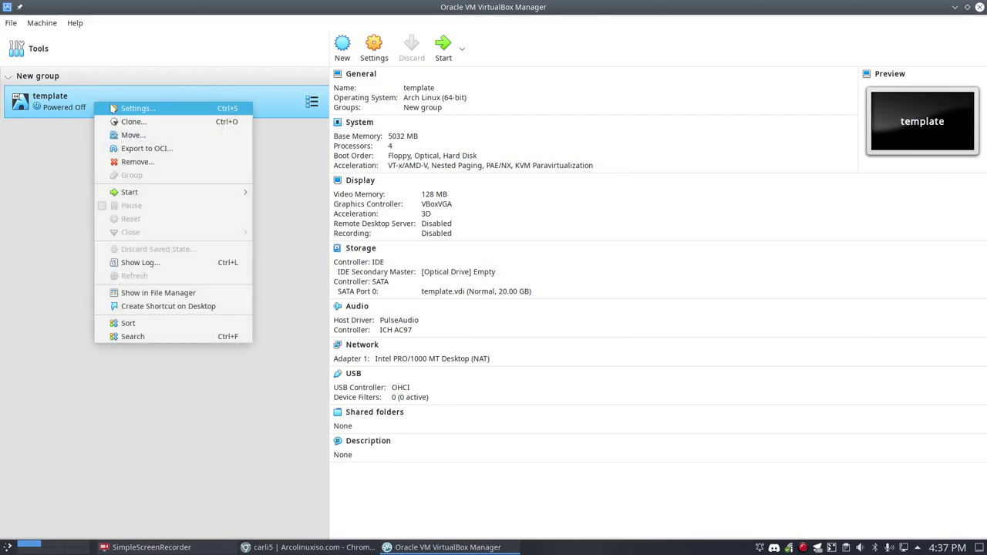
left_click(143, 128)
type("Arc")
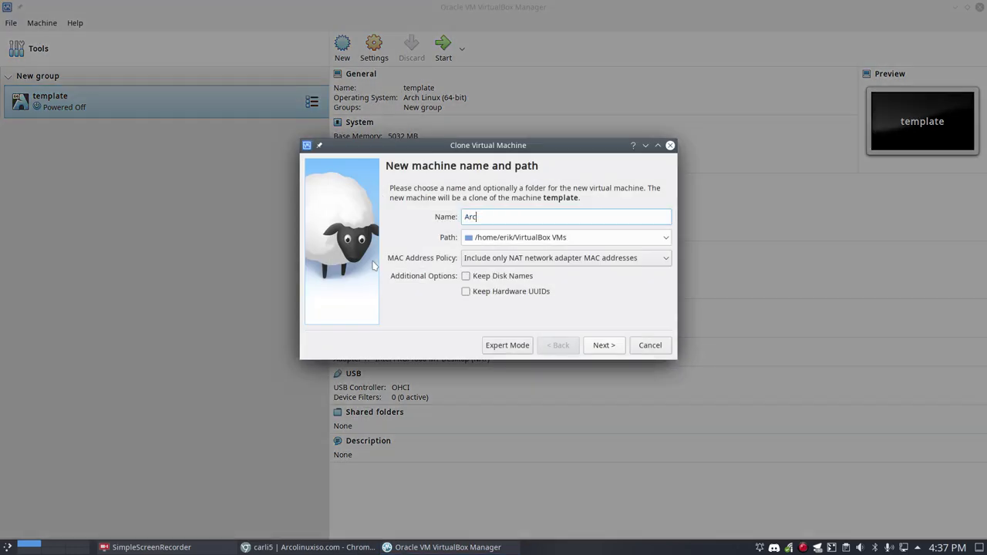
type("h Linux")
key("Return")
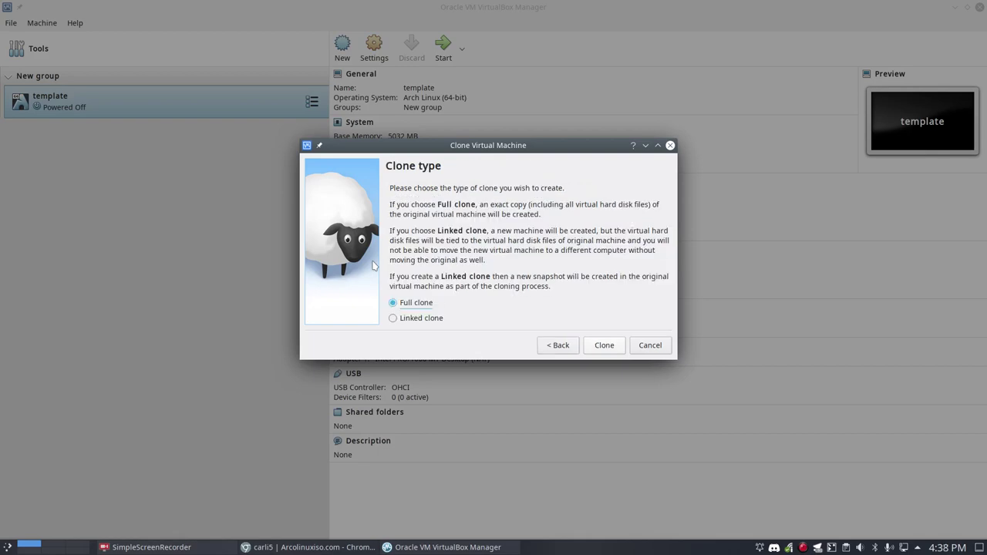
left_click(613, 348)
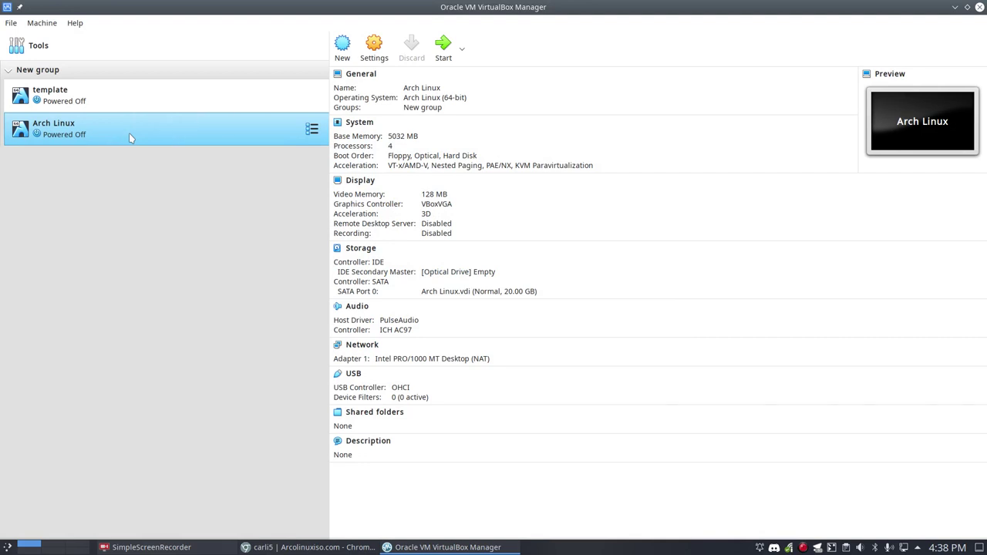
Set the Arch Linux machine's base memory to 8192 MB and enable EFI, reviewing its general, processor and acceleration settings.
left_click(374, 44)
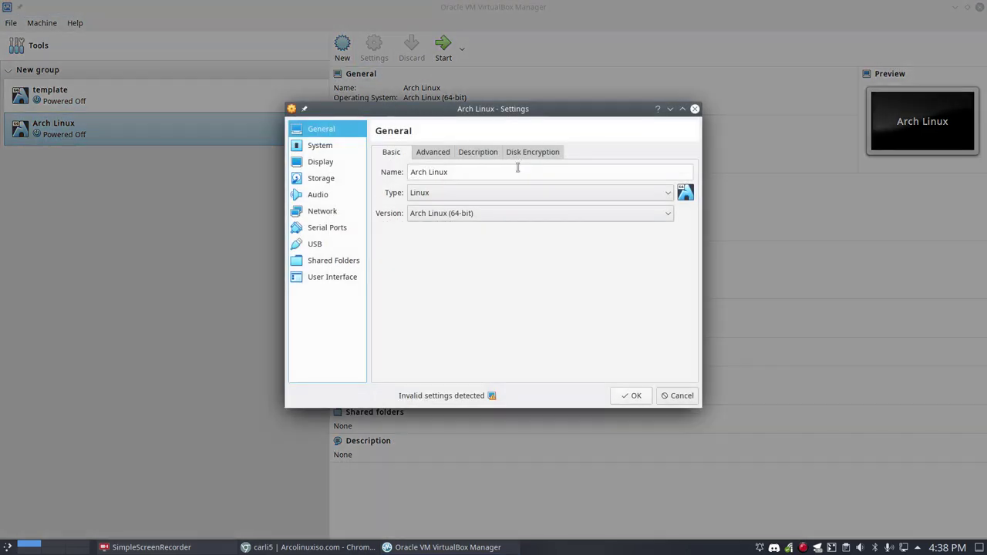
left_click(433, 152)
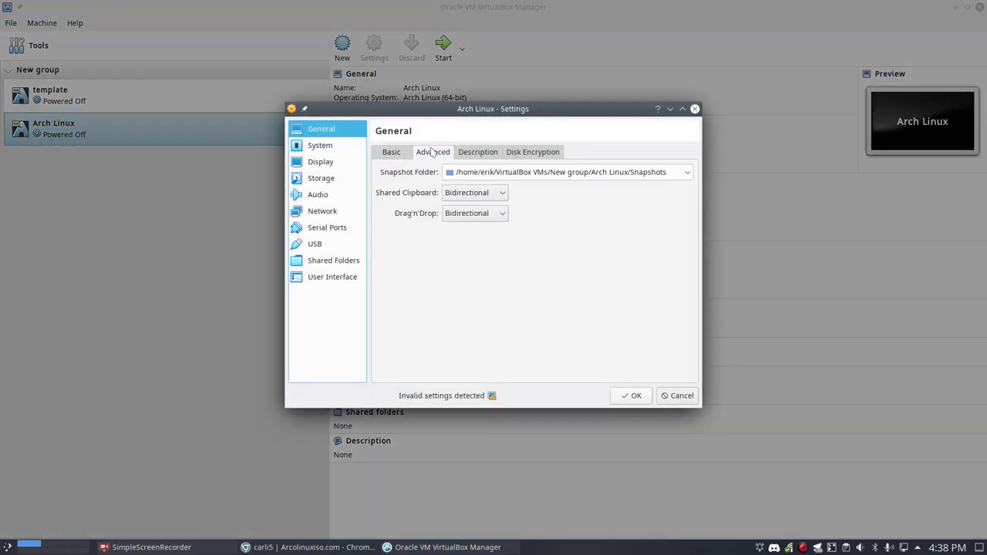
left_click(478, 152)
left_click(532, 152)
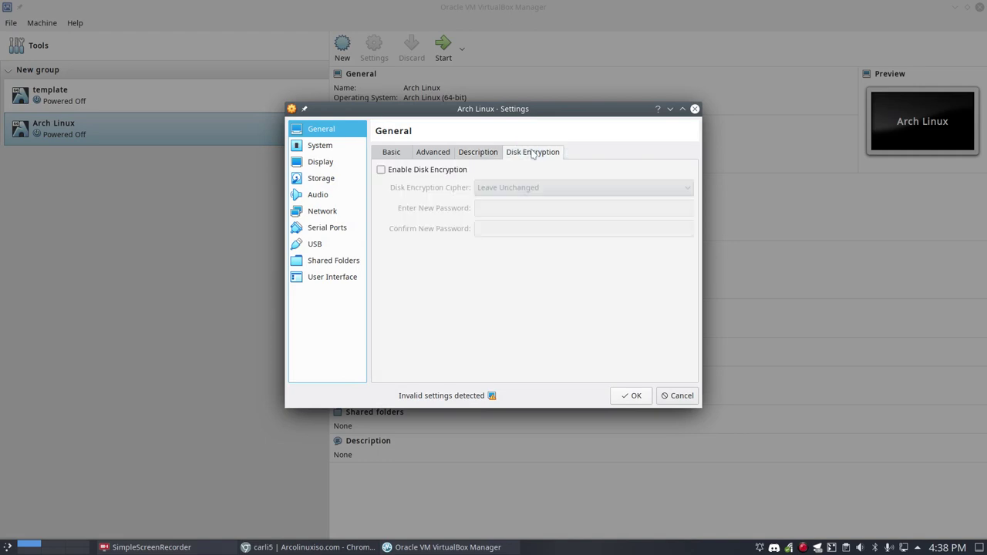
left_click(321, 146)
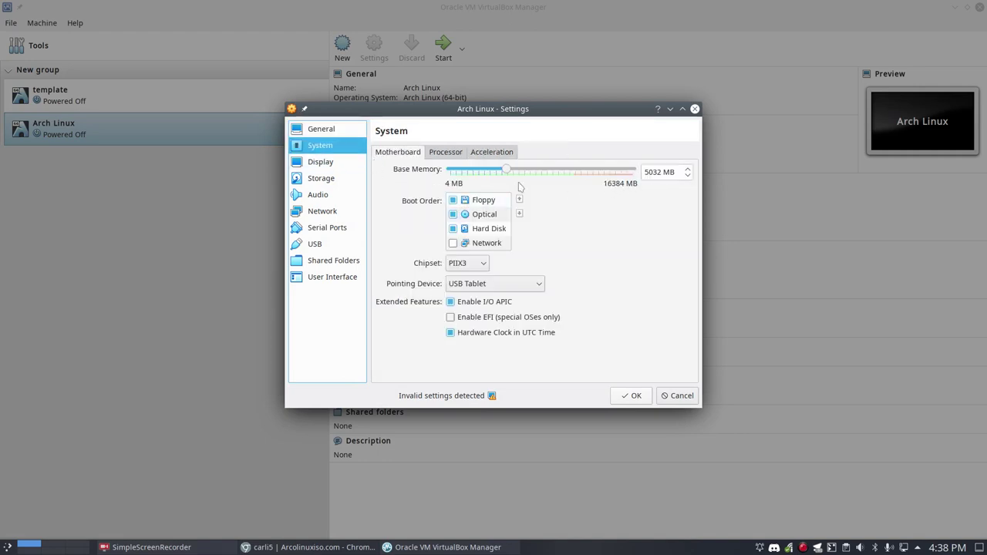
left_click_drag(511, 170, 546, 174)
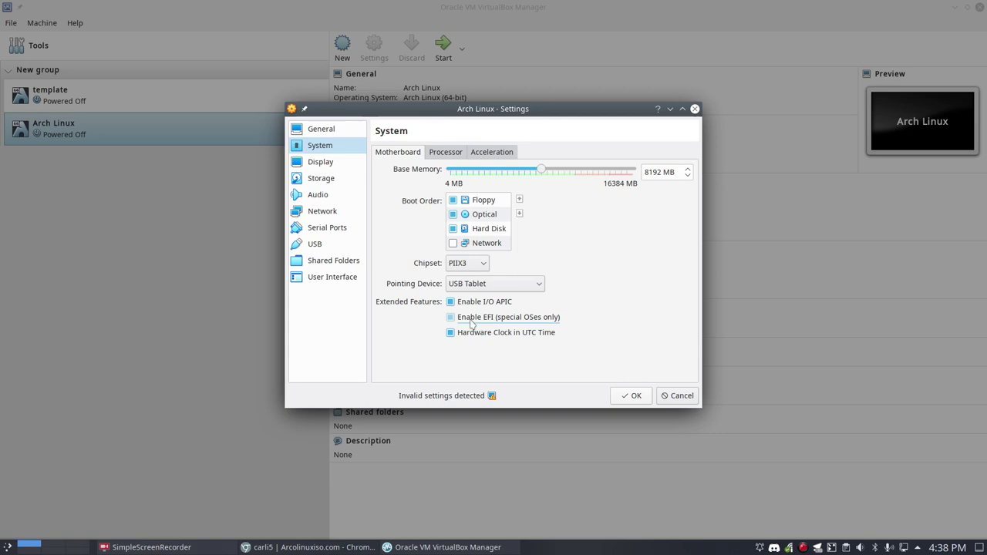
left_click(449, 155)
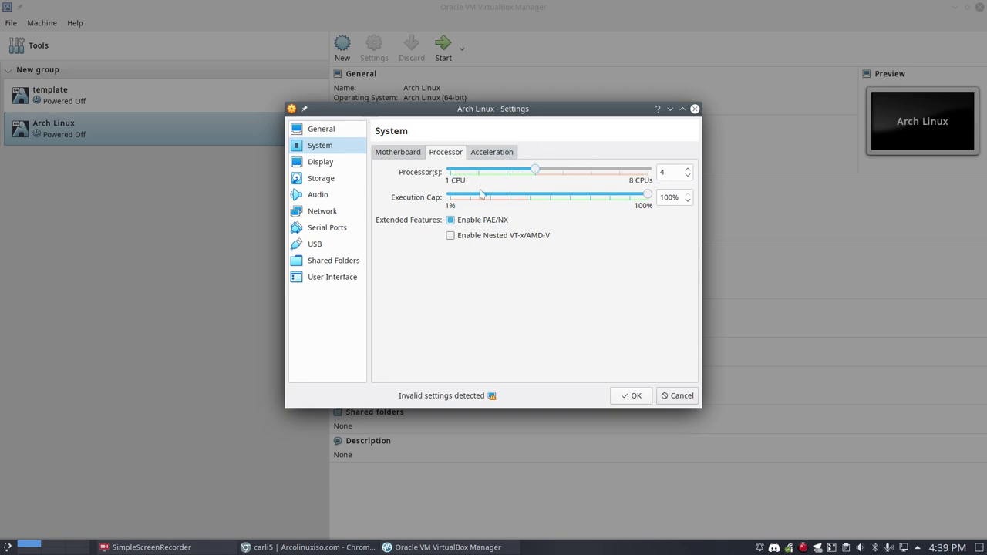
left_click(491, 152)
Set the Arch Linux machine's graphics controller to VBoxSVGA, disable 3D acceleration, and save the settings.
left_click(327, 164)
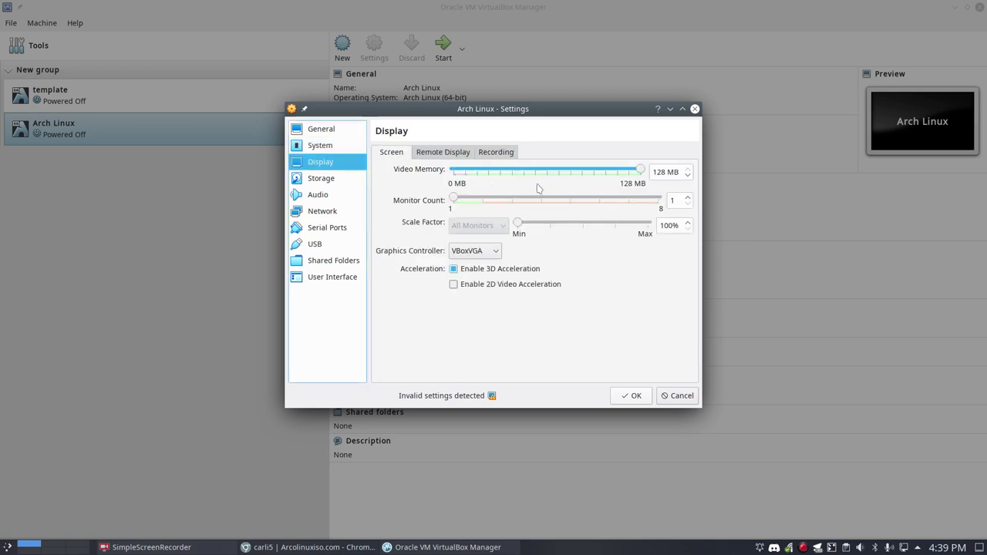
left_click(473, 256)
left_click(488, 294)
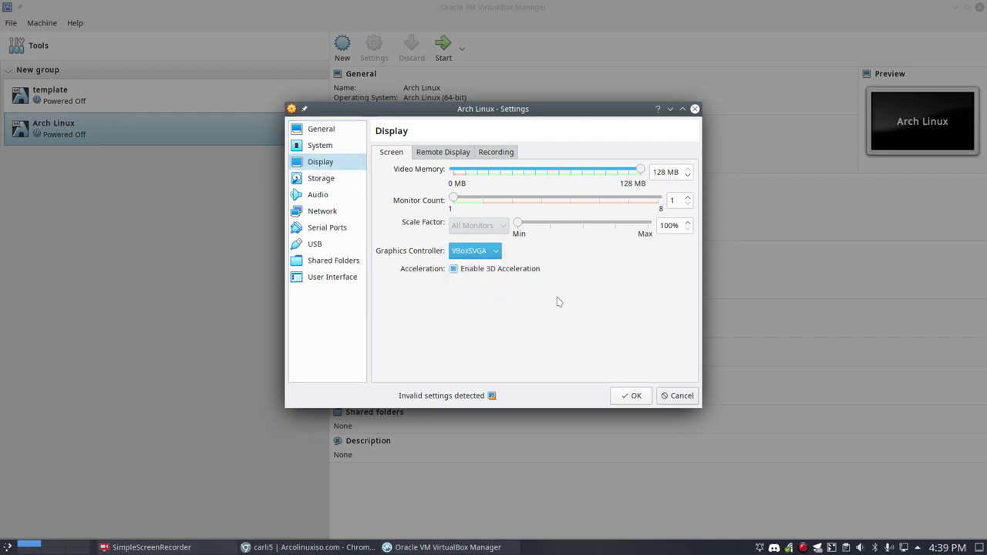
left_click(530, 270)
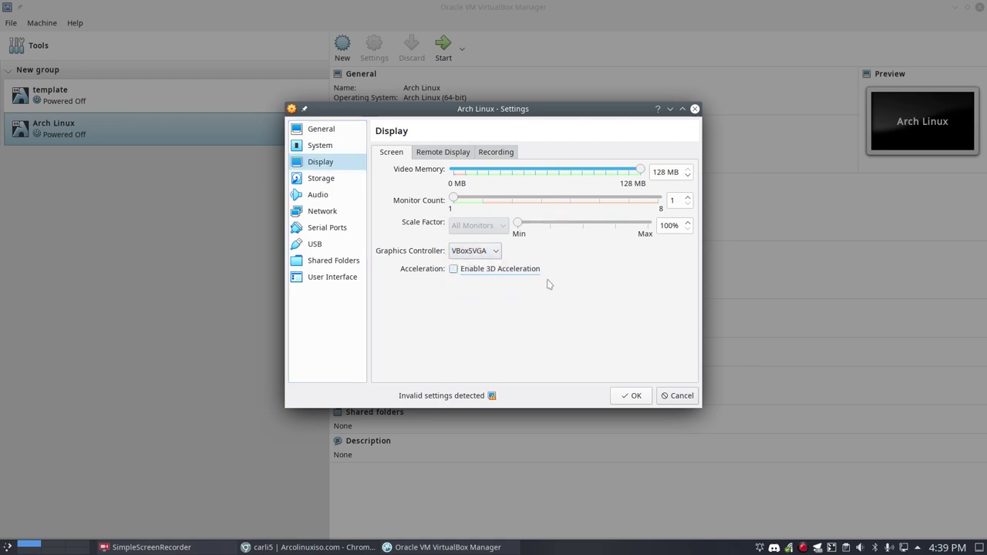
left_click(631, 397)
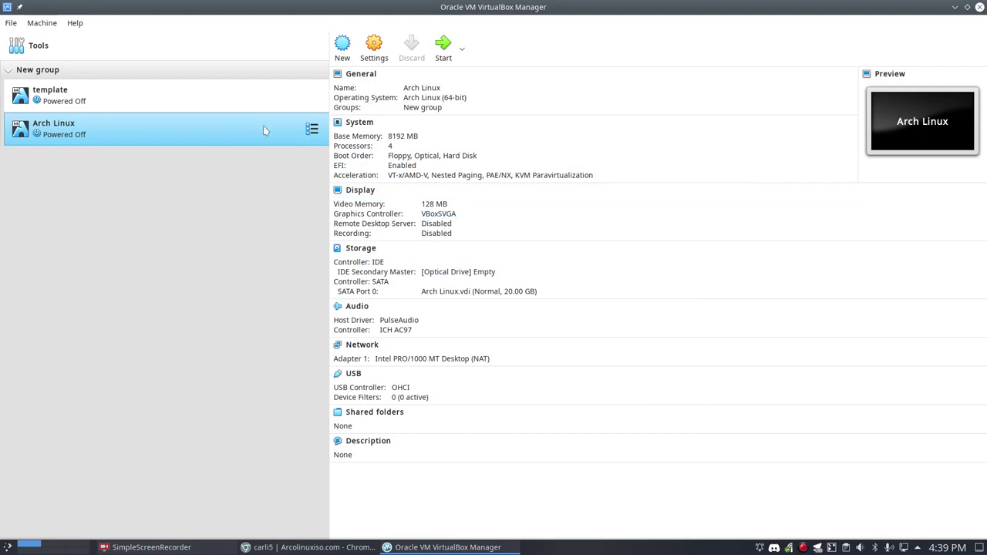
Try VMSVGA as the Arch Linux machine's graphics controller, return it to VBoxSVGA, and save the settings.
left_click(373, 58)
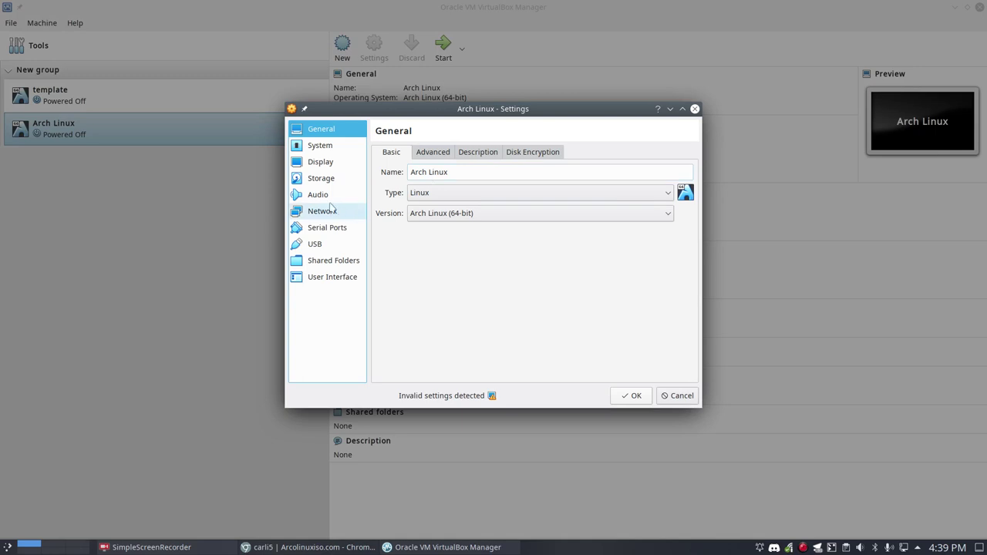
left_click(320, 162)
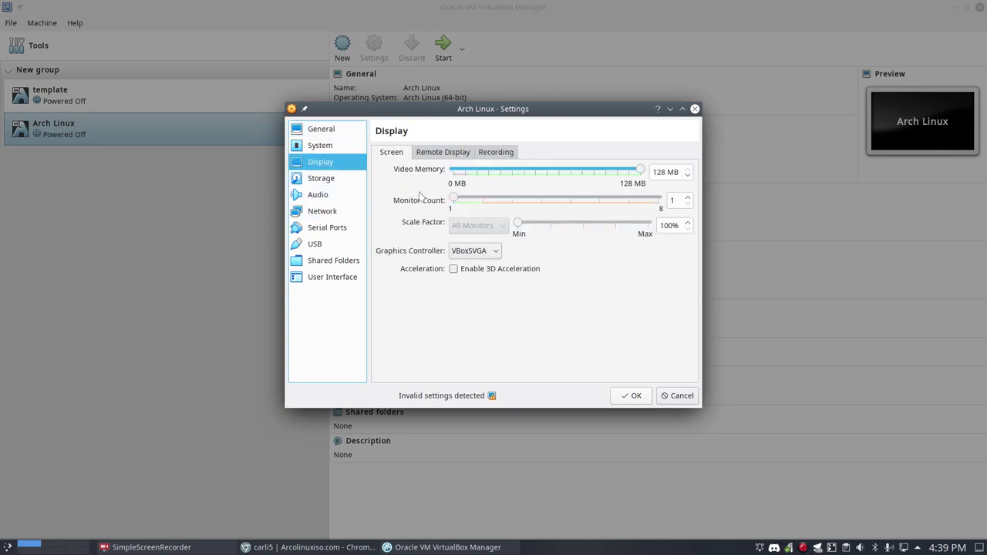
left_click(486, 252)
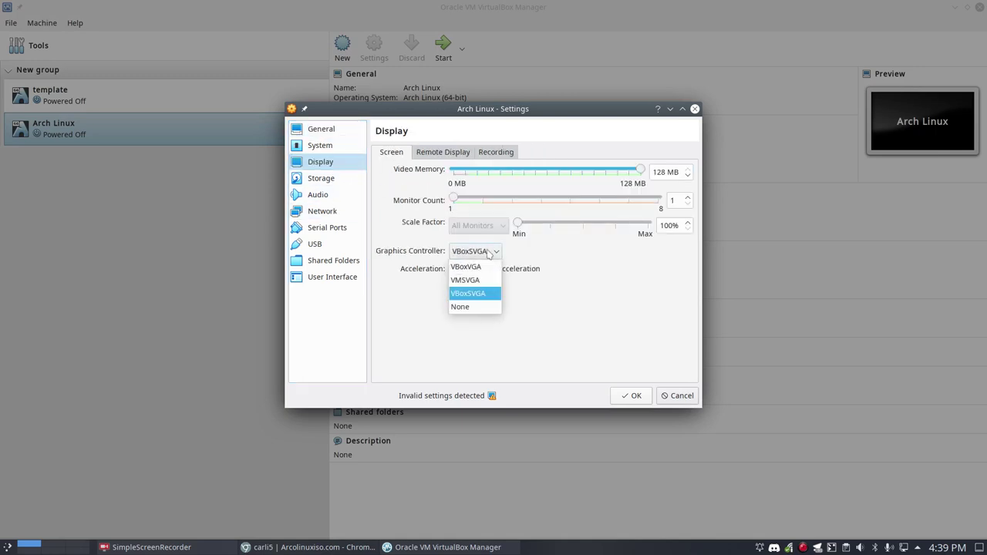
left_click(484, 282)
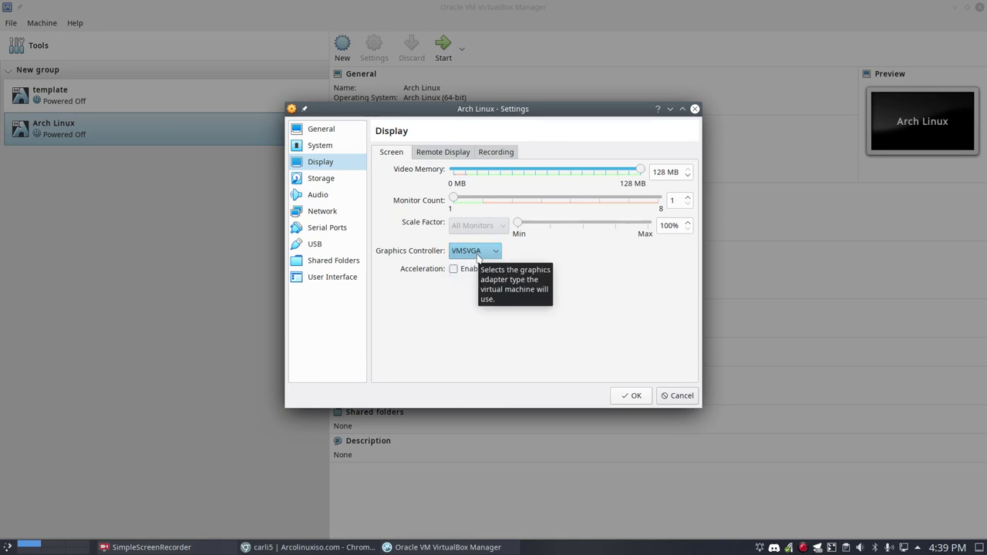
left_click(478, 255)
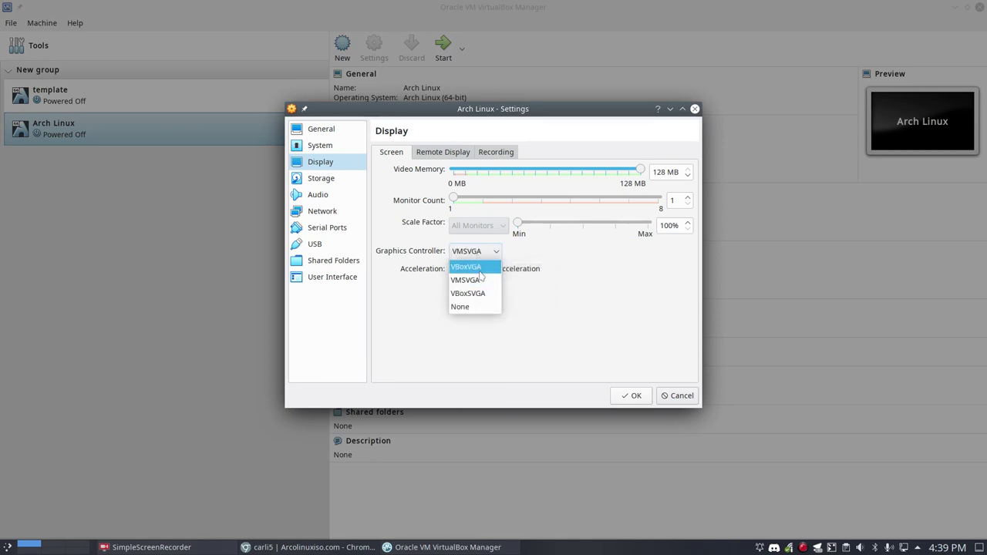
left_click(484, 295)
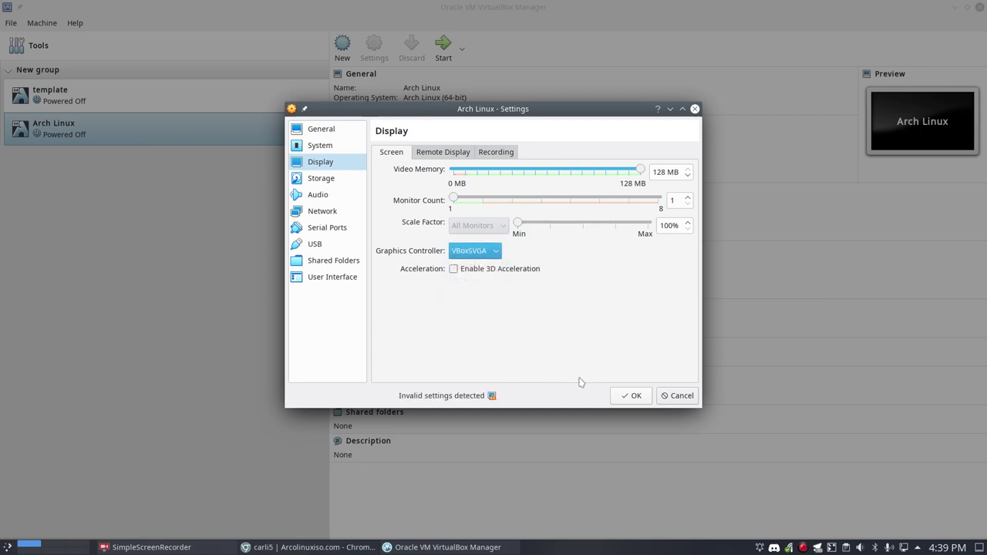
left_click(628, 395)
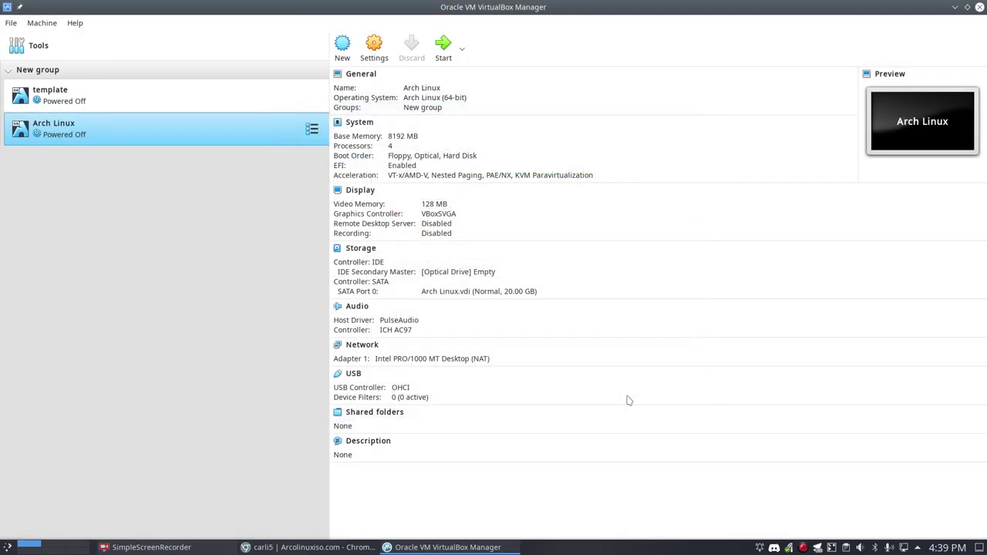
Attach archlinux-2020.02.01-x86_64.iso from Downloads to the Arch Linux machine's IDE Secondary Master optical drive.
left_click(471, 273)
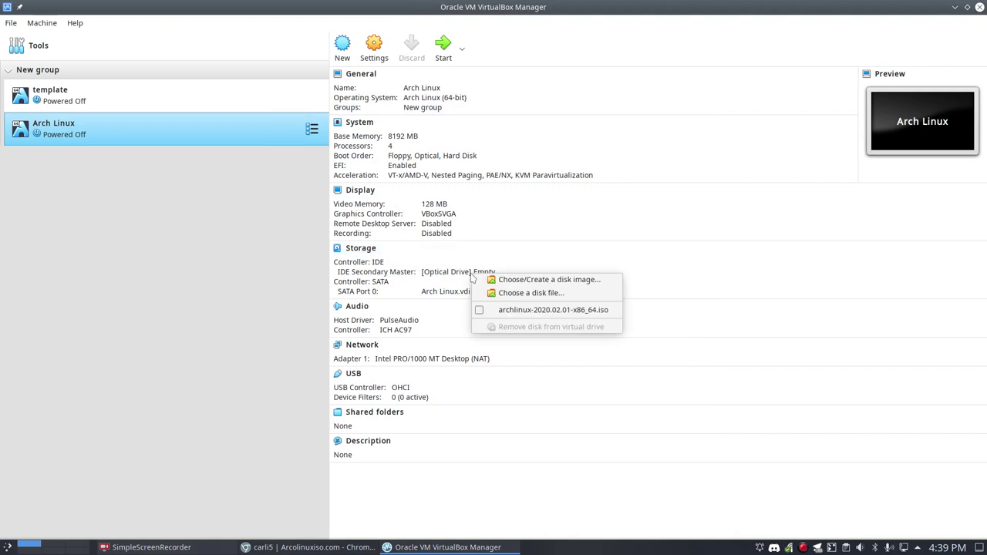
left_click(524, 293)
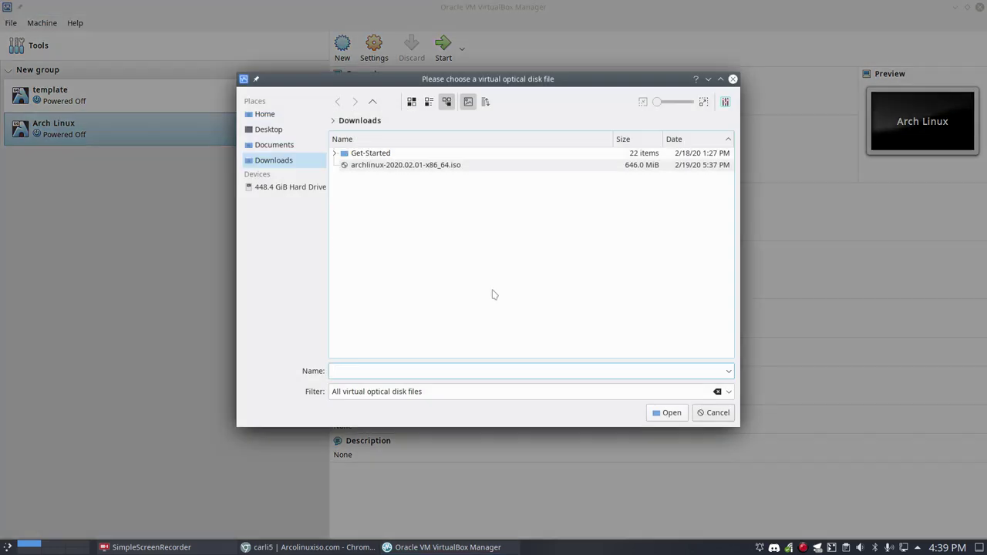
left_click(384, 165)
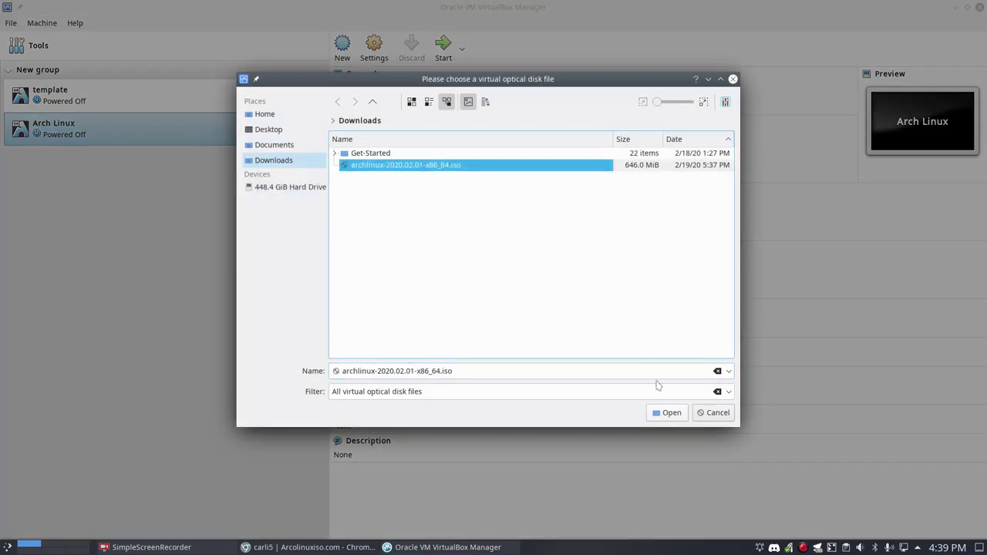
left_click(665, 413)
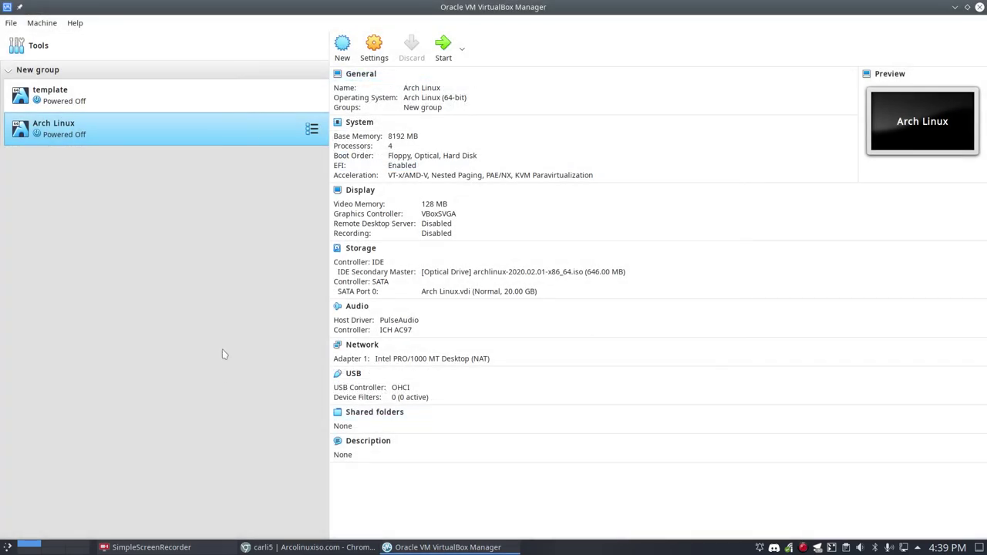
Switch to Chromium and open arcolinuxd.com in a new tab.
left_click(325, 553)
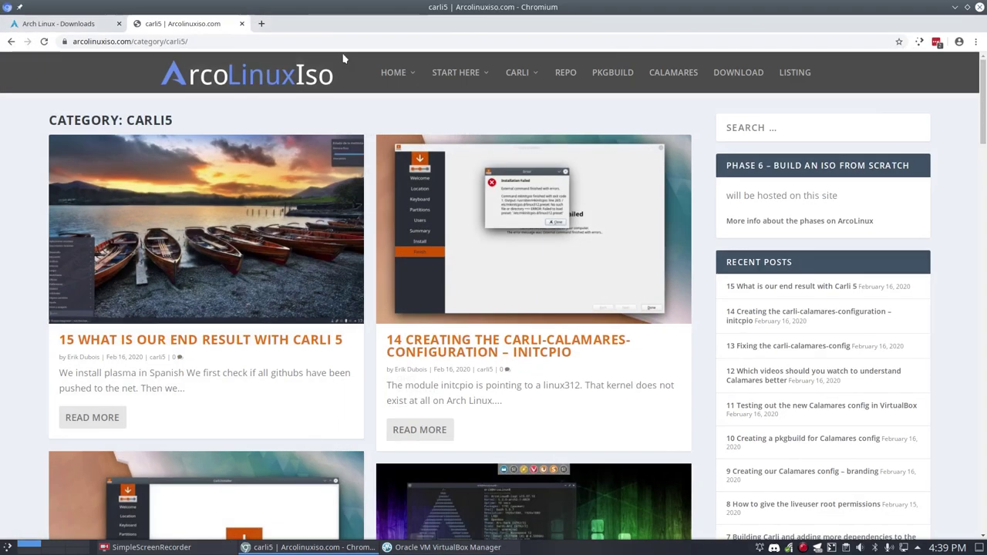
left_click(256, 23)
type("arc")
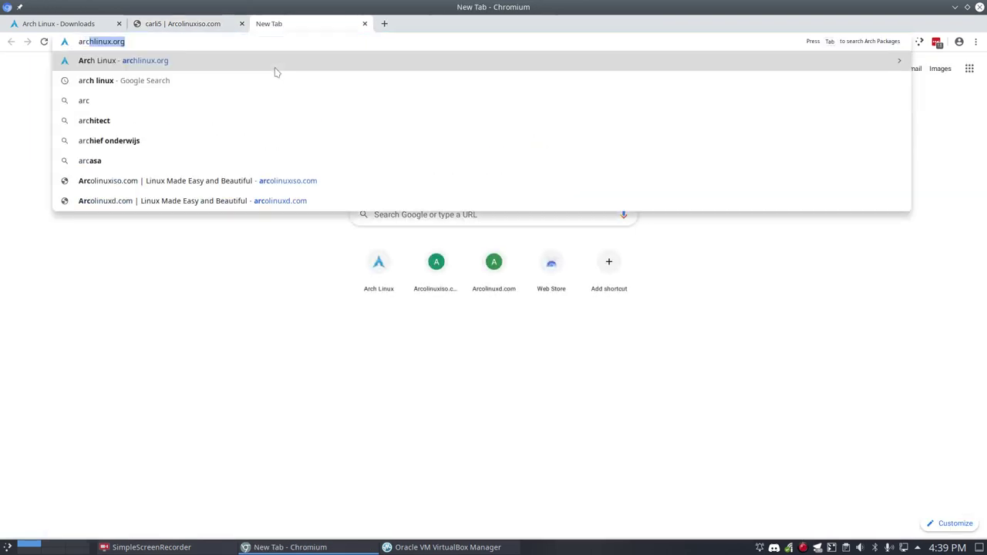
type("olinu")
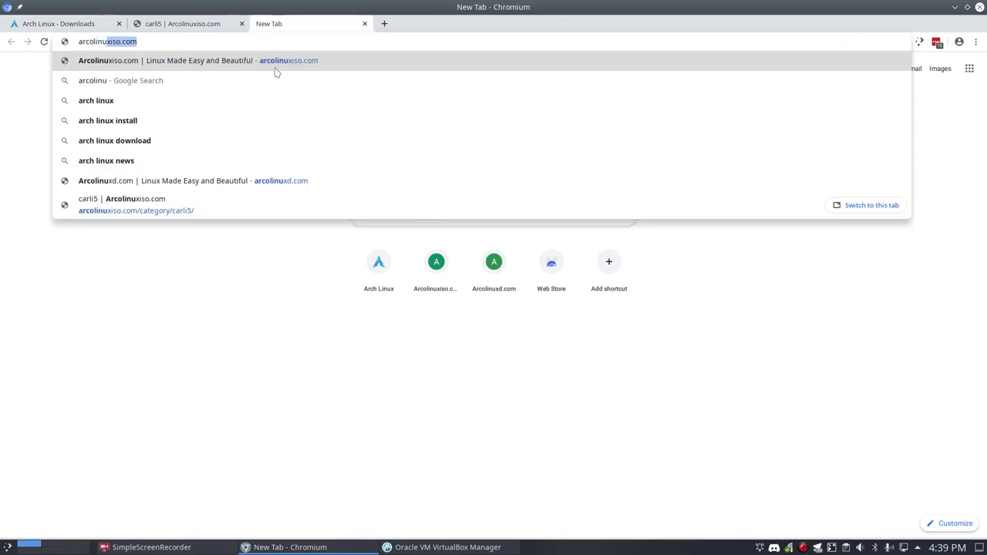
type("xd")
key("Return")
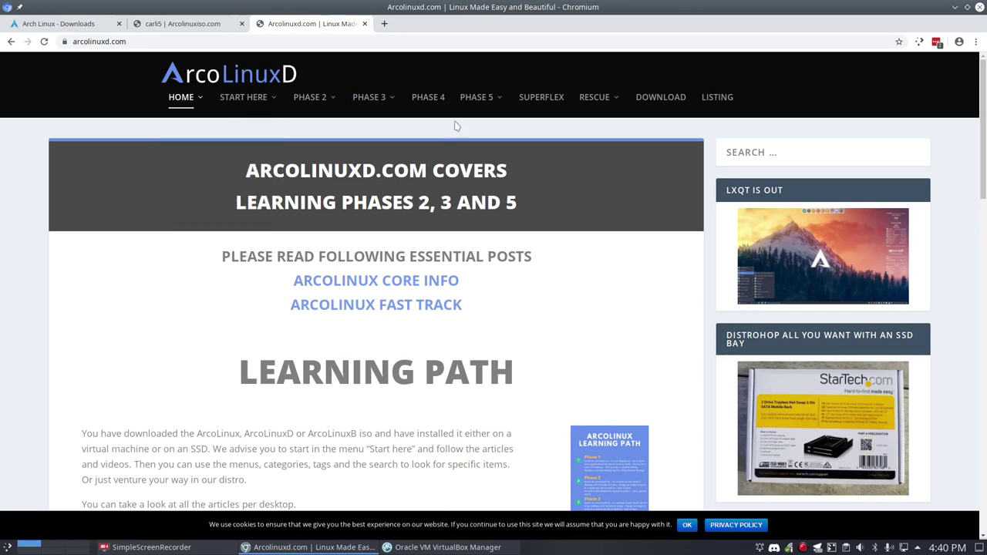
Open the Phase 5 Arch Way article on the actual installation of Arch Linux Phase 1 UEFI.
mouse_move(490, 119)
mouse_move(496, 149)
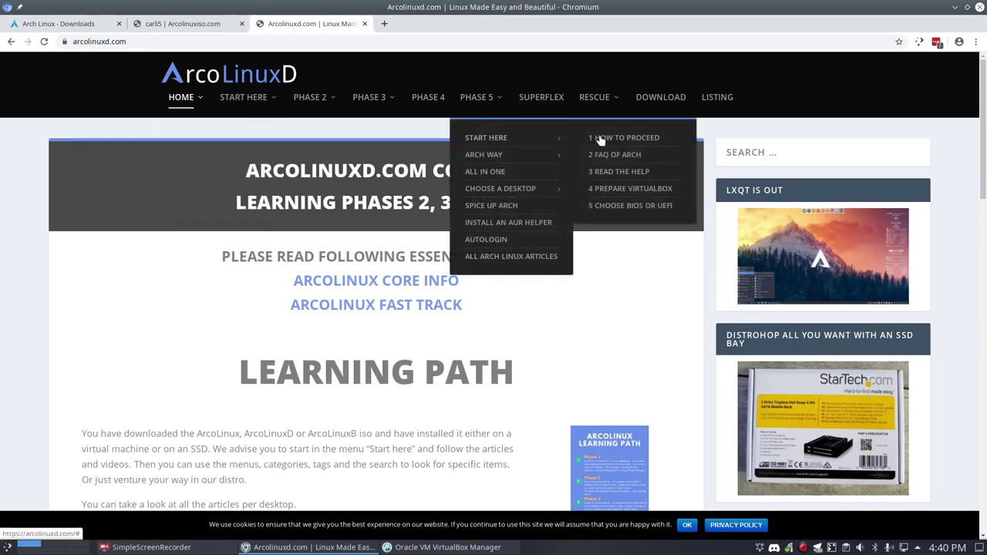
mouse_move(544, 158)
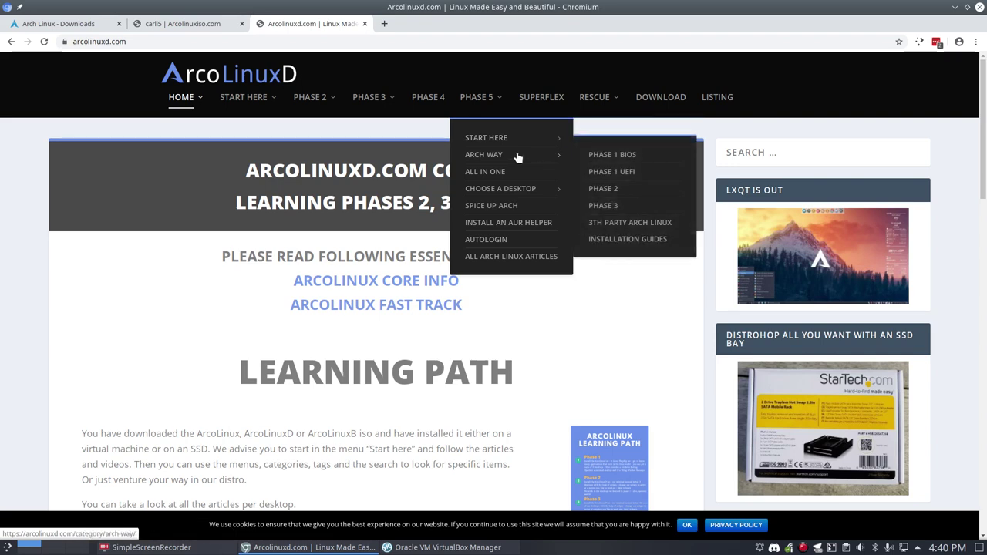
left_click(631, 177)
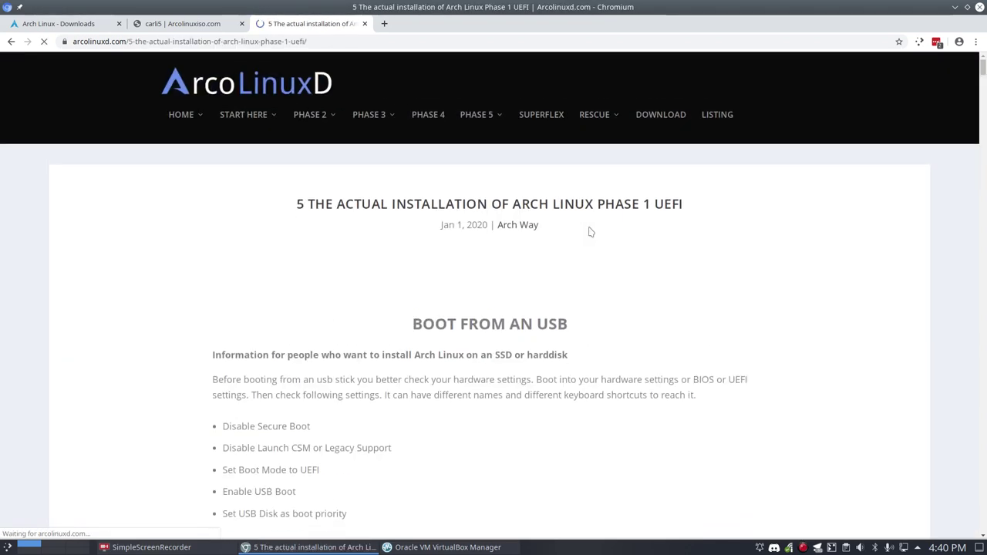
Read the article's sections on booting, setting the keyboard layout with loadkeys be-latin1, and verifying the boot mode.
scroll(440, 303, "down", 15)
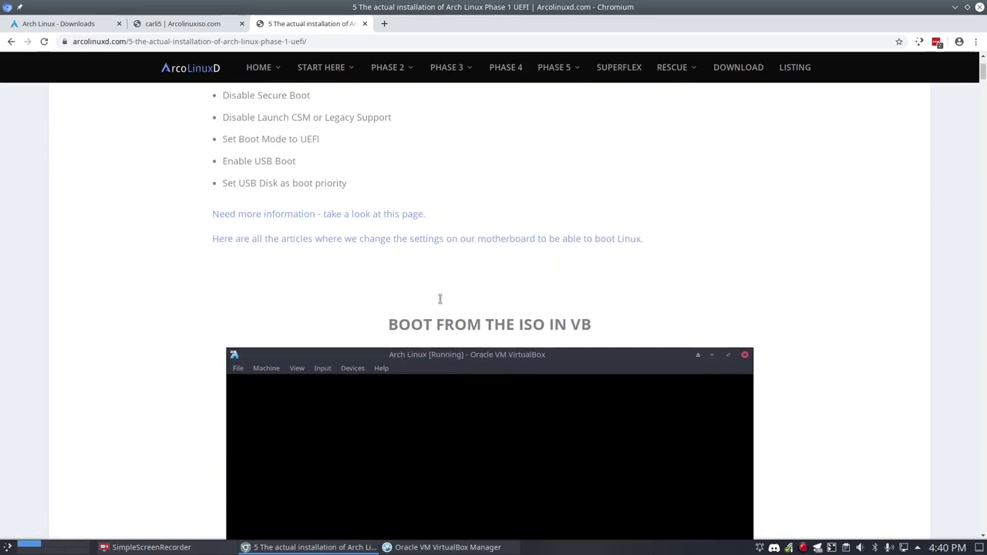
scroll(441, 303, "down", 8)
scroll(441, 304, "up", 14)
scroll(441, 304, "up", 6)
scroll(441, 304, "down", 10)
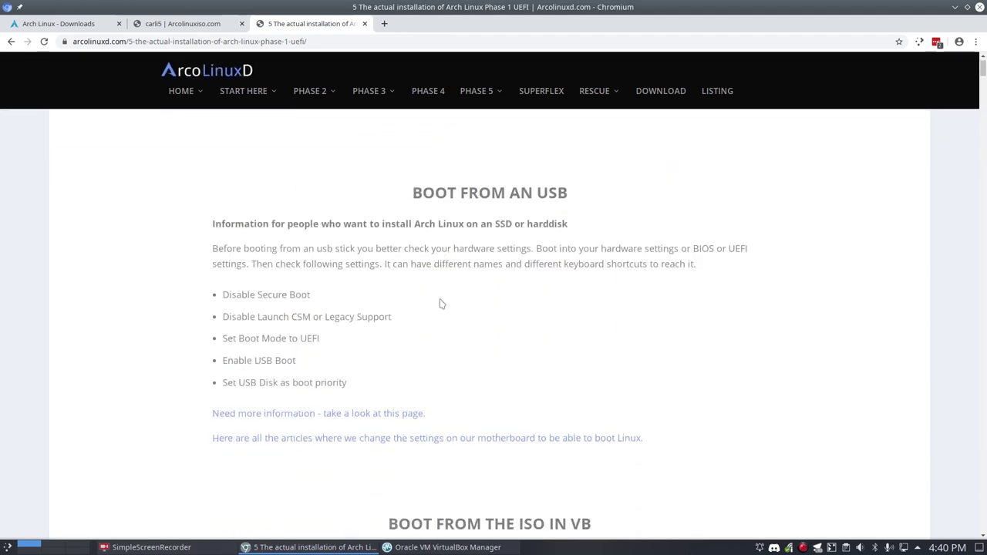
scroll(441, 302, "down", 12)
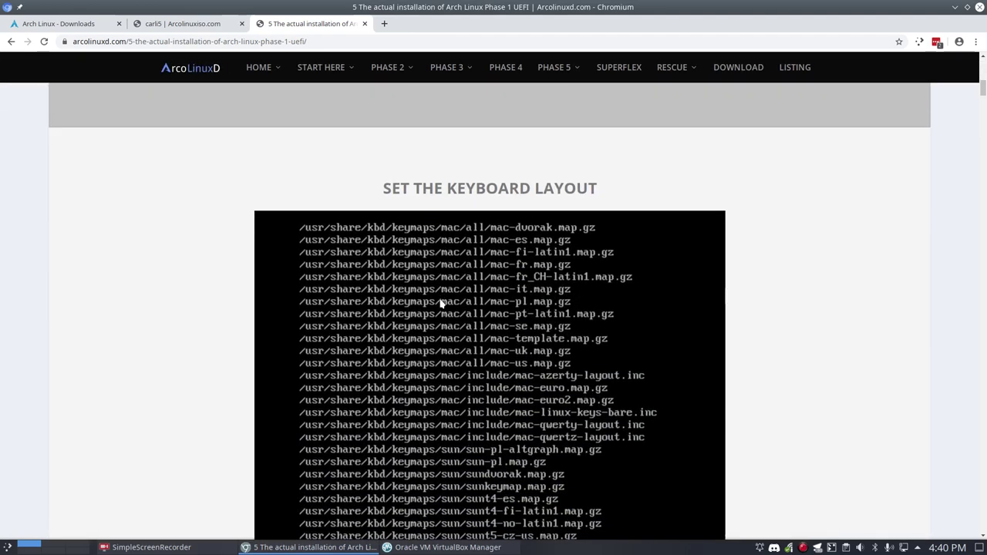
scroll(441, 304, "down", 5)
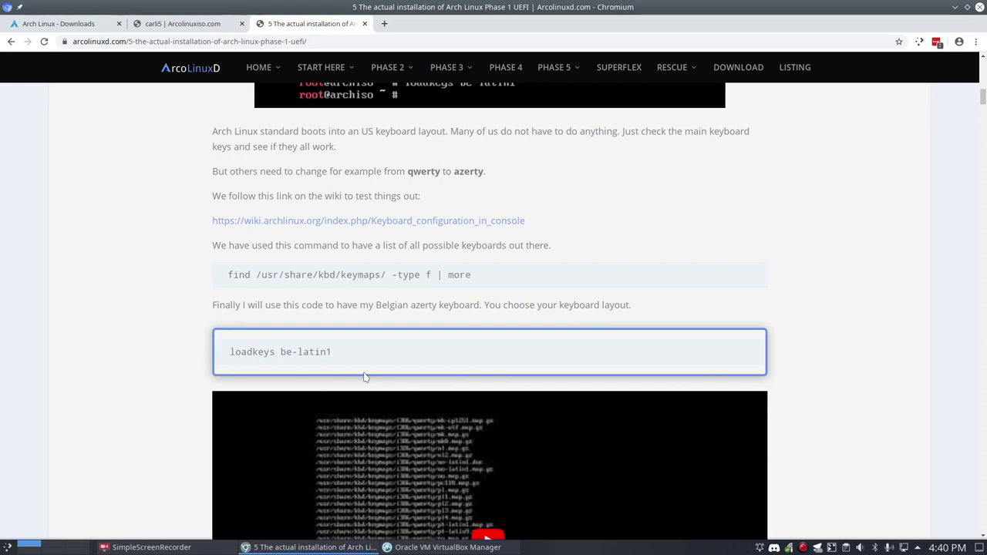
left_click_drag(281, 351, 344, 353)
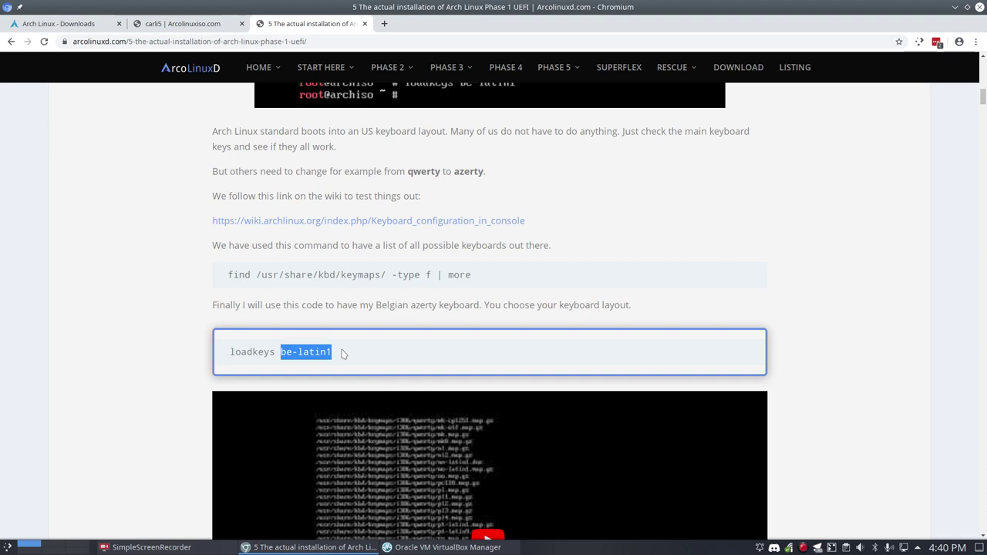
scroll(343, 353, "up", 3)
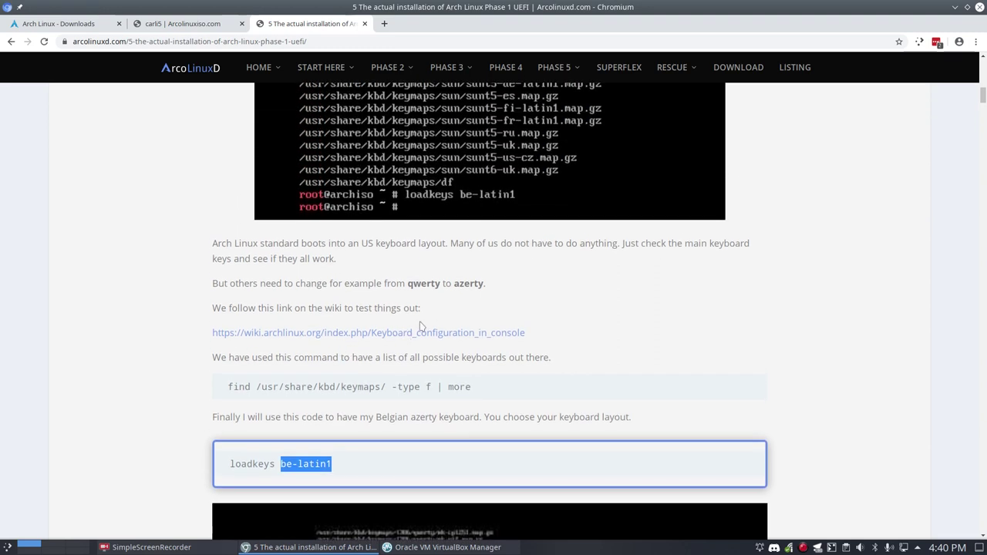
scroll(434, 339, "up", 5)
scroll(432, 340, "down", 10)
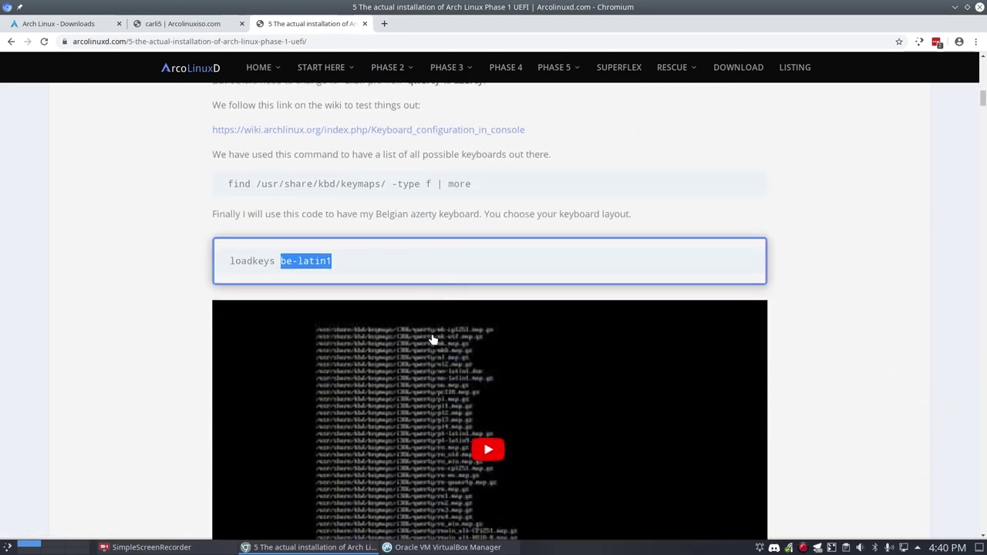
scroll(433, 339, "down", 6)
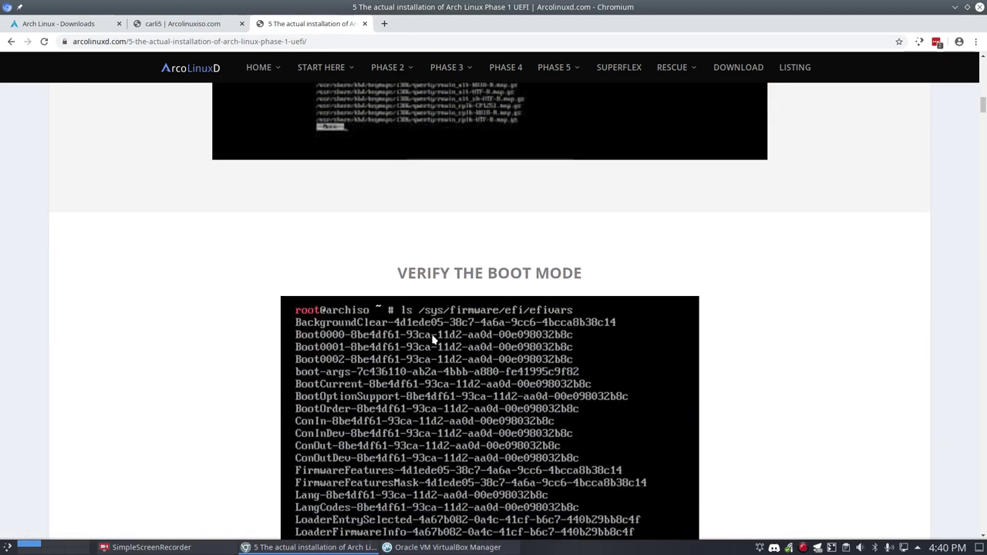
scroll(433, 340, "down", 1)
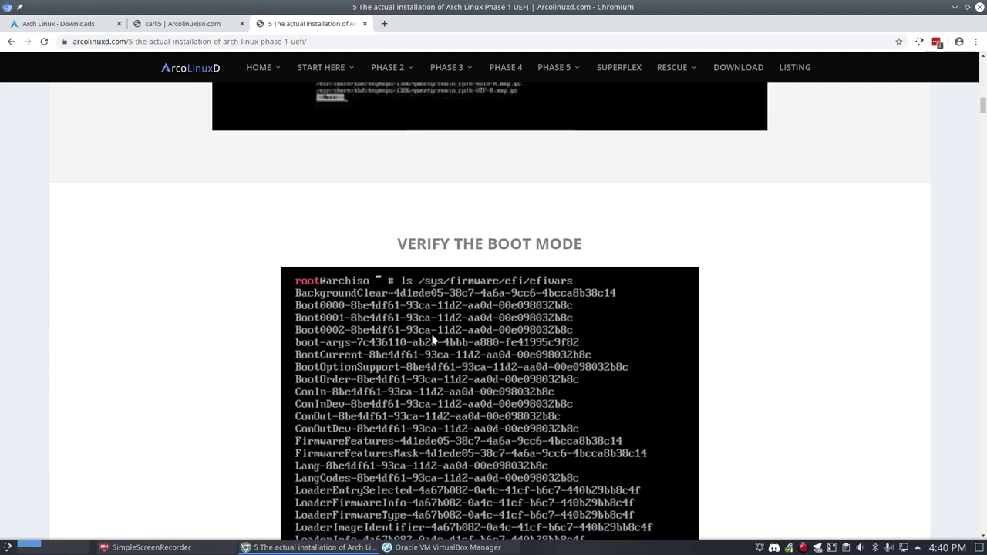
scroll(434, 339, "up", 10)
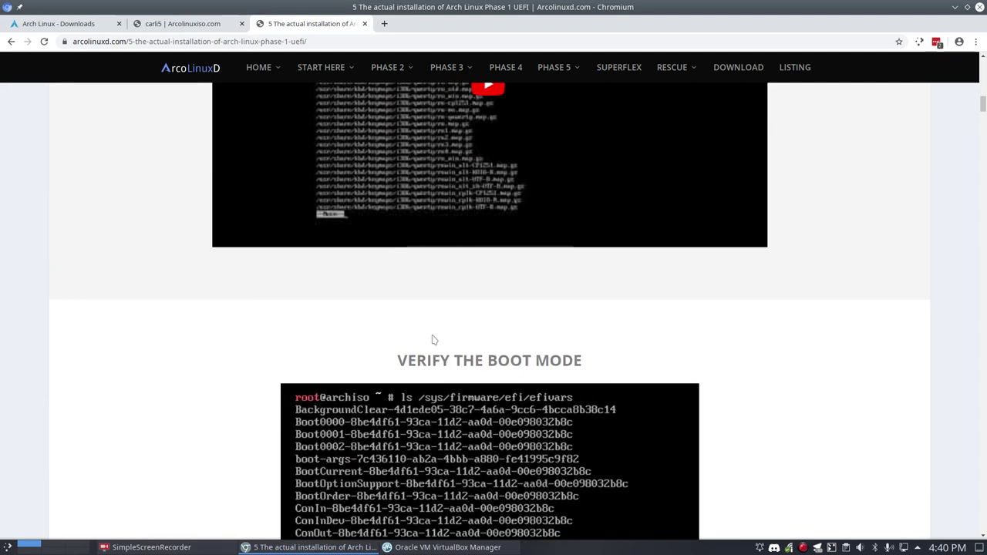
Look over the site's list of Phase 5 desktop choices for Arch Linux without opening an article.
mouse_move(571, 98)
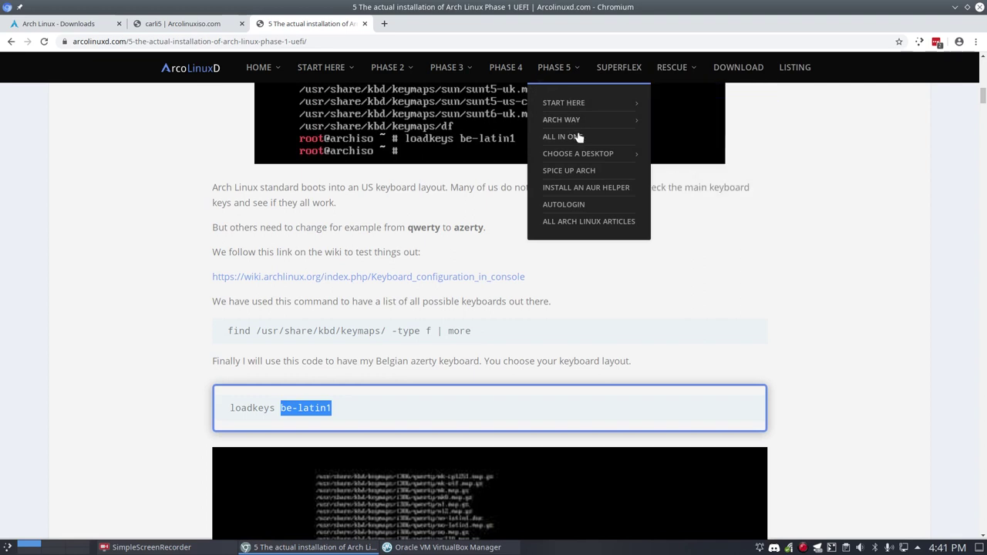
mouse_move(585, 154)
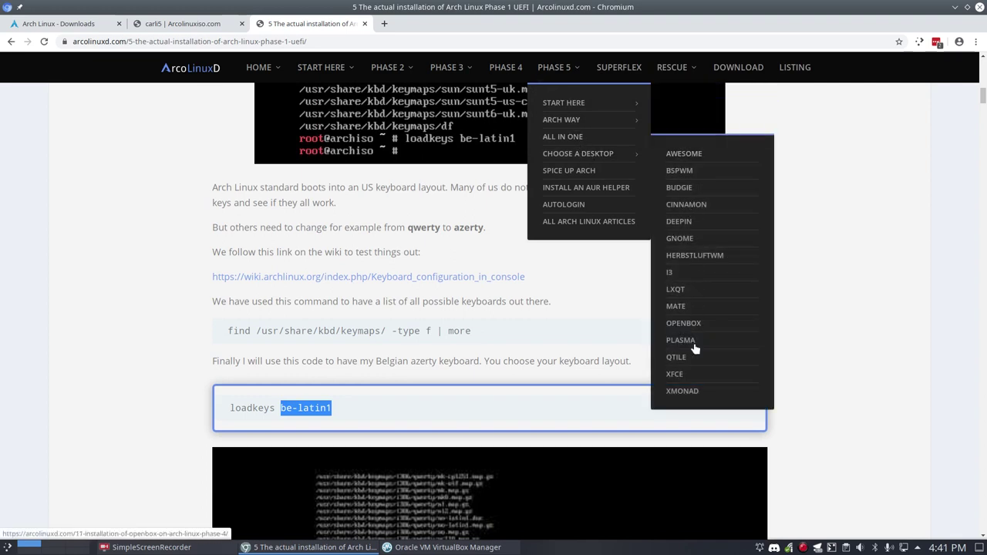
left_click(864, 254)
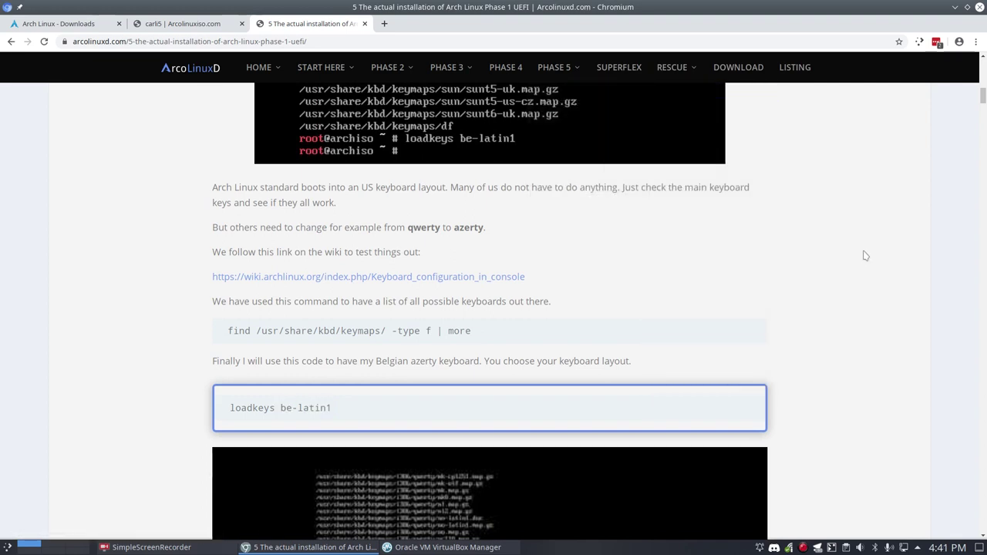
Switch to VirtualBox Manager, boot the Arch Linux machine, and run loadkeys be-latin1 to set the console keyboard layout.
key("alt+Tab")
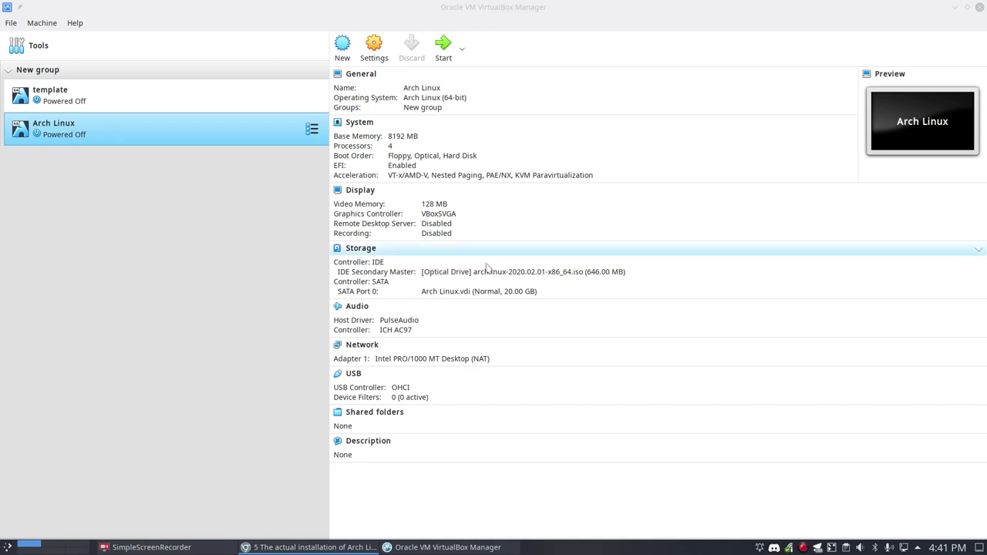
double_click(220, 140)
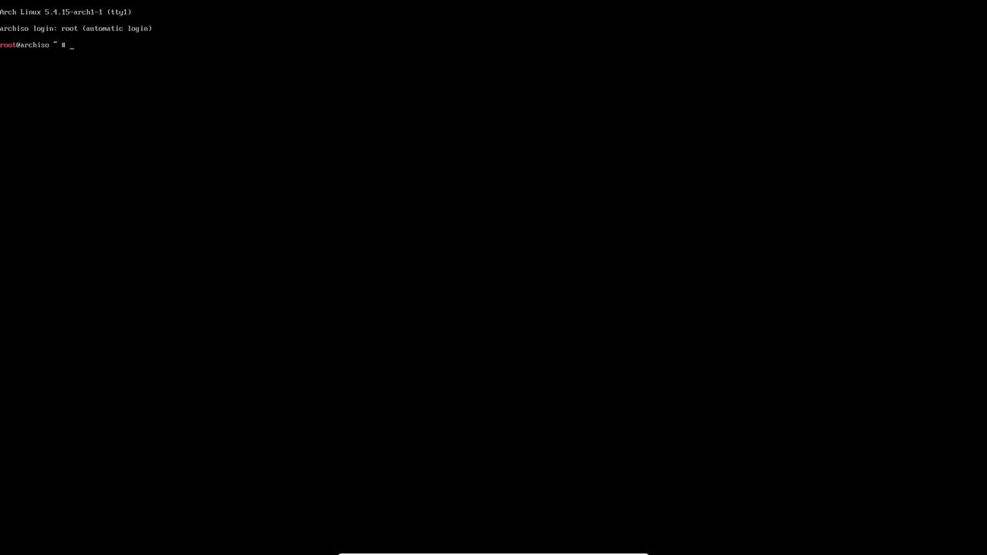
type("loa")
key("BackSpace")
key("BackSpace")
key("BackSpace")
key("BackSpace")
key("BackSpace")
type("loadkeys be-latin1")
key("Return")
Enable network time synchronization by running timedatectl set-ntp true.
type("tame")
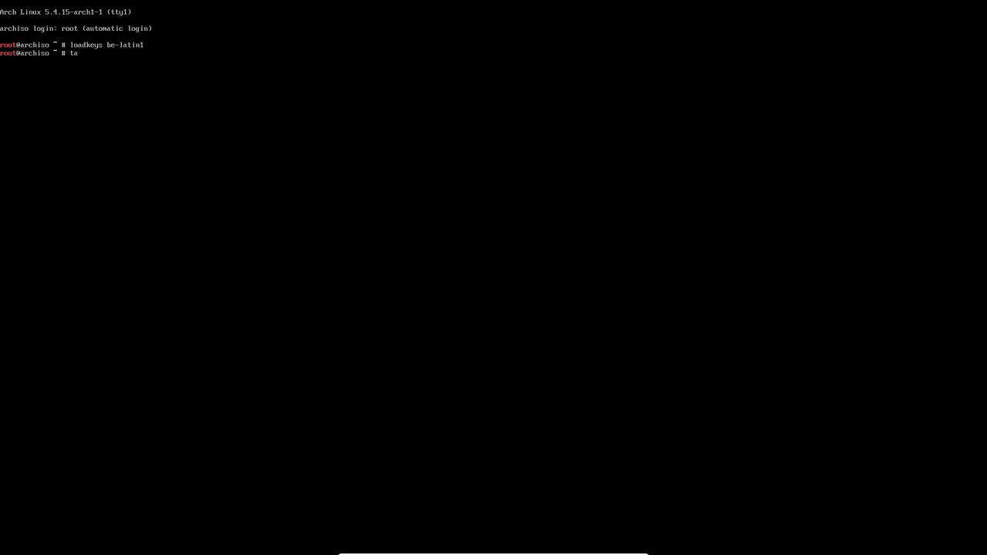
type("d")
key("BackSpace")
key("BackSpace")
key("BackSpace")
key("BackSpace")
type("imedatectl set")
key("BackSpace")
type("-ntp true")
key("Return")
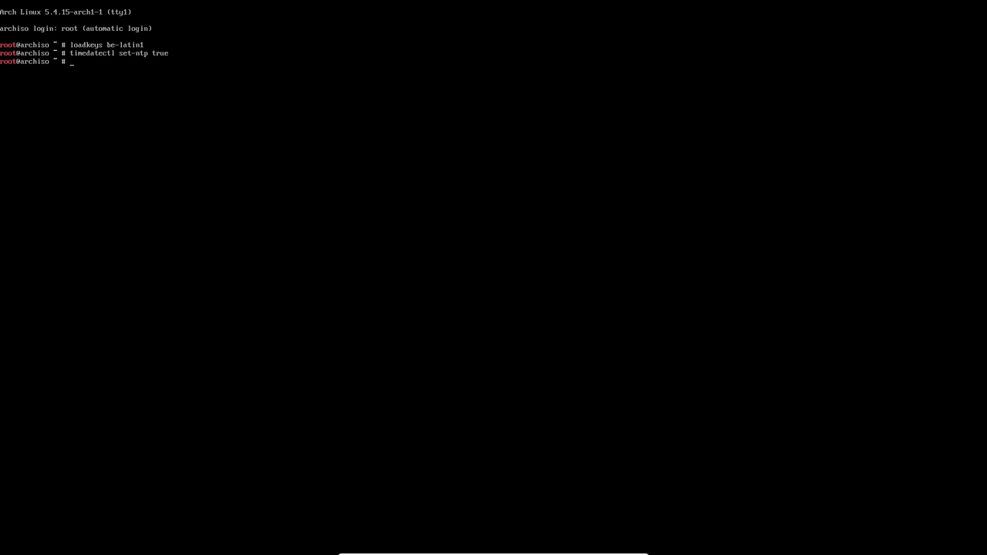
Start cfdisk and create a gpt label on the disk.
type("cfdisk")
key("Return")
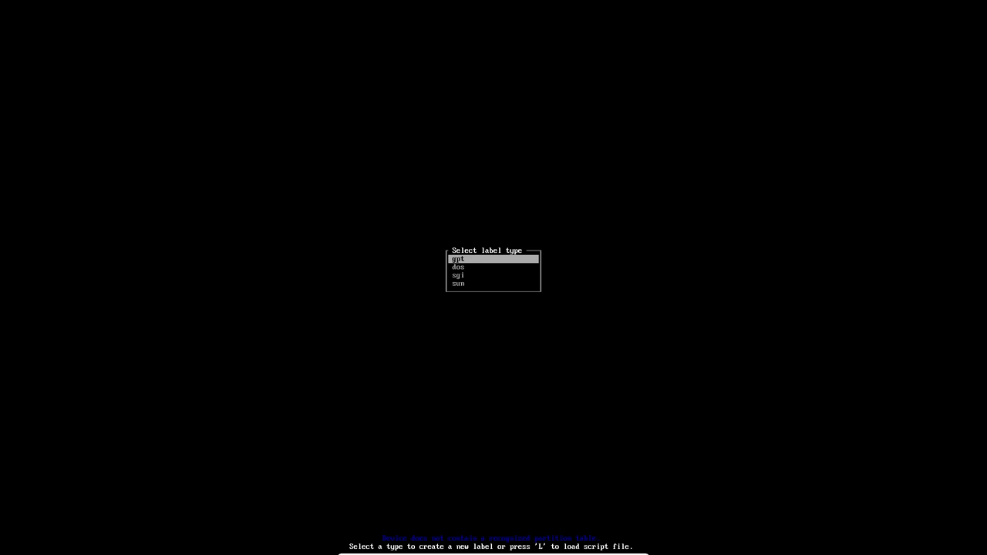
key("Return")
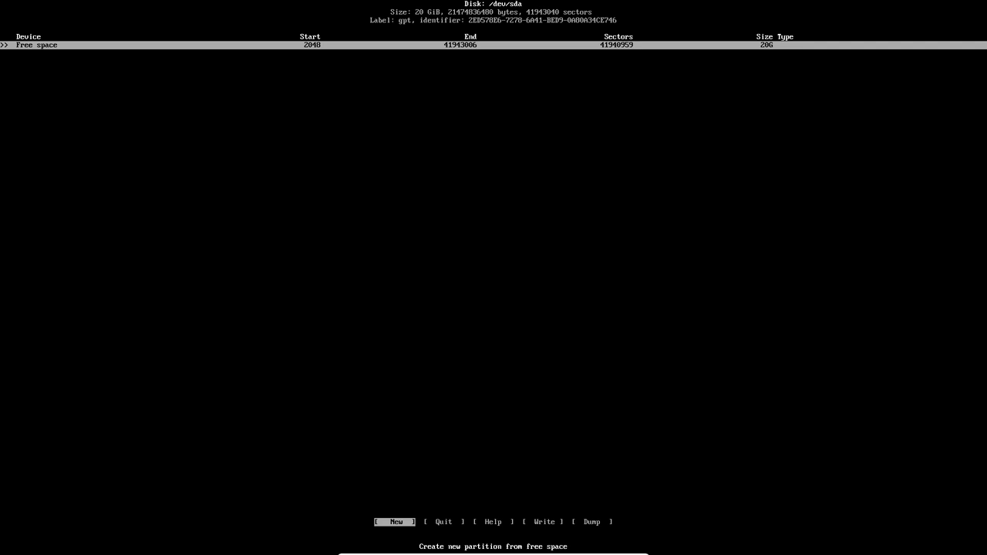
Create a new 550 MB partition from the free space on /dev/sda.
key("Return")
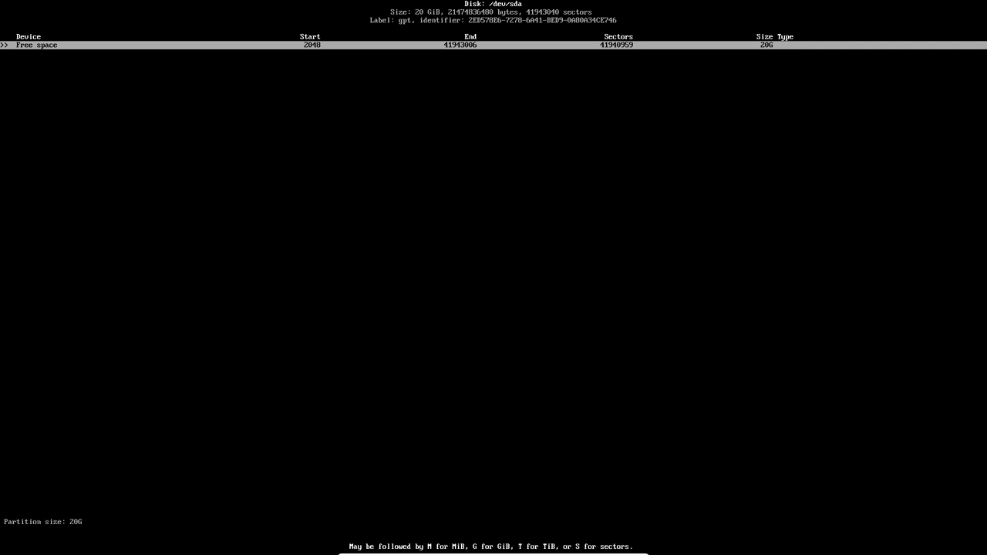
type("550")
key("BackSpace")
key("BackSpace")
key("BackSpace")
key("BackSpace")
key("BackSpace")
key("BackSpace")
type("550")
key("Return")
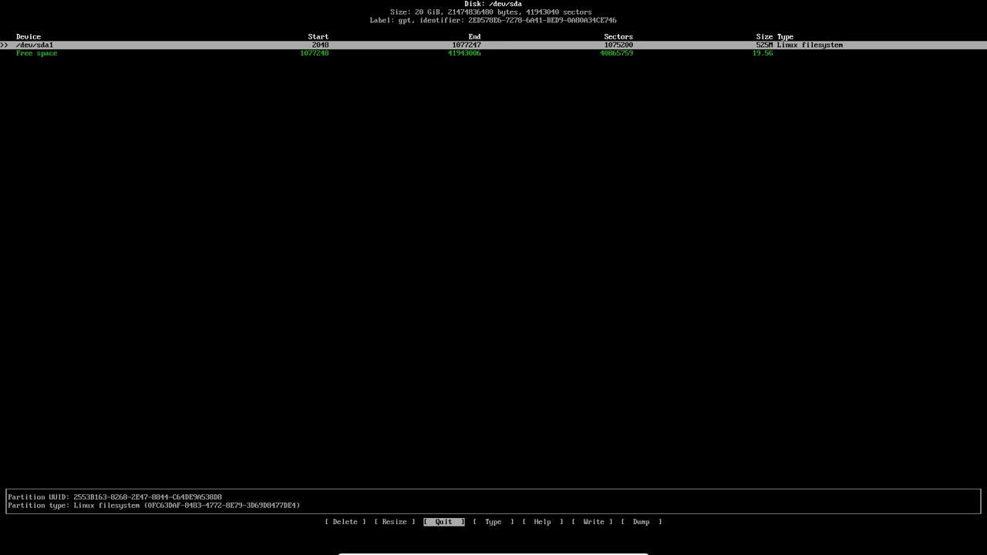
Change the partition type of /dev/sda1 to EFI System.
key("Left")
key("Right")
key("Right")
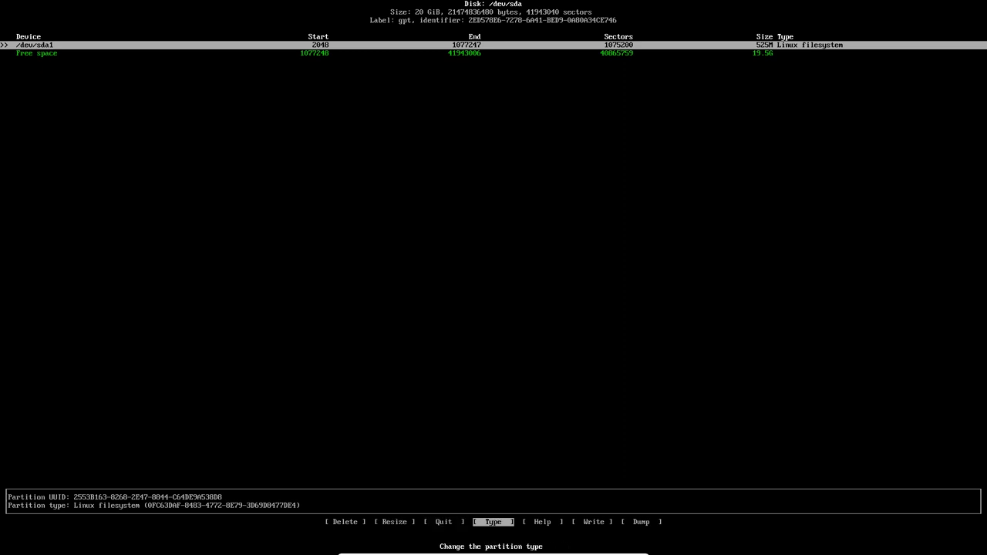
key("Return")
key("Up")
key("Up")
key("Up")
key("Up")
key("Up")
key("Up")
key("Up")
key("Up")
key("Up")
key("Up")
key("Up")
key("Up")
key("Up")
key("Up")
key("Up")
key("Up")
key("Up")
key("Up")
key("Up")
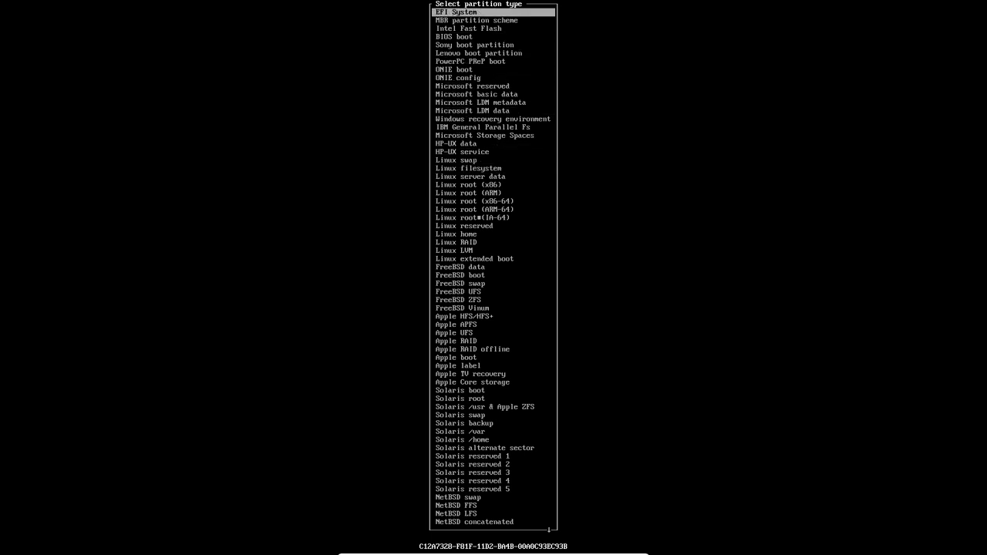
key("Return")
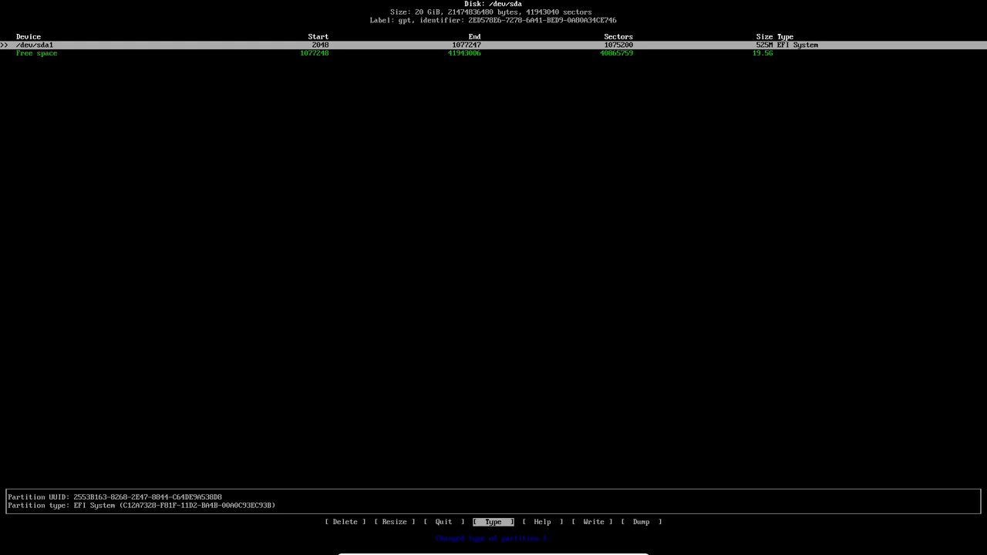
Create a second partition using all 19.5G of the remaining free space on /dev/sda.
key("Down")
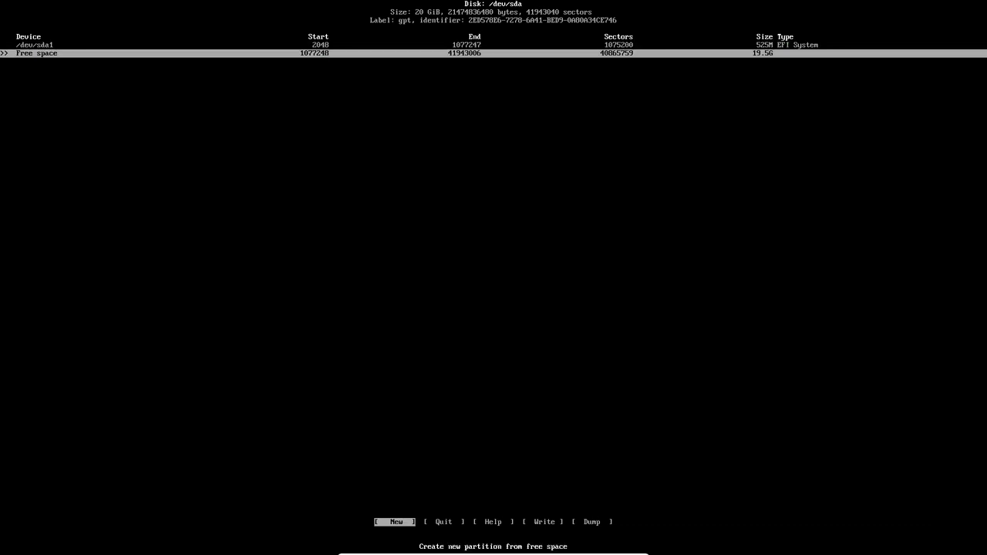
key("Return")
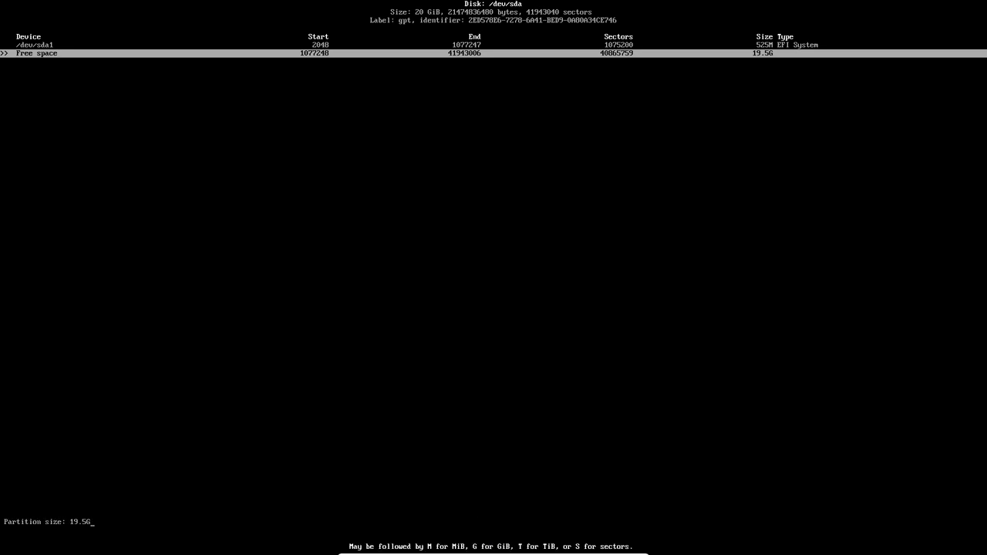
key("Return")
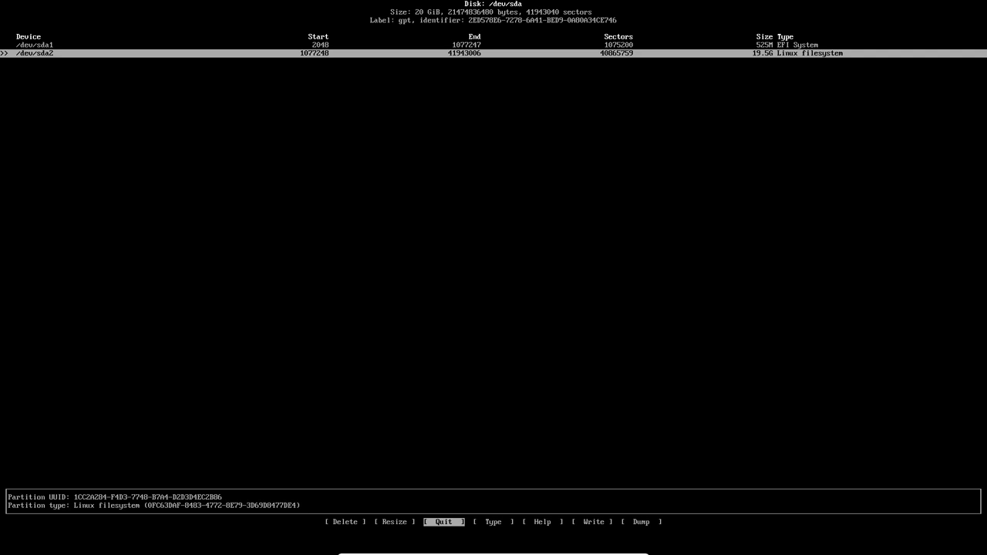
Write the new partition table to the disk, answering the confirmation with yes.
key("Right")
key("Right")
key("Right")
key("Return")
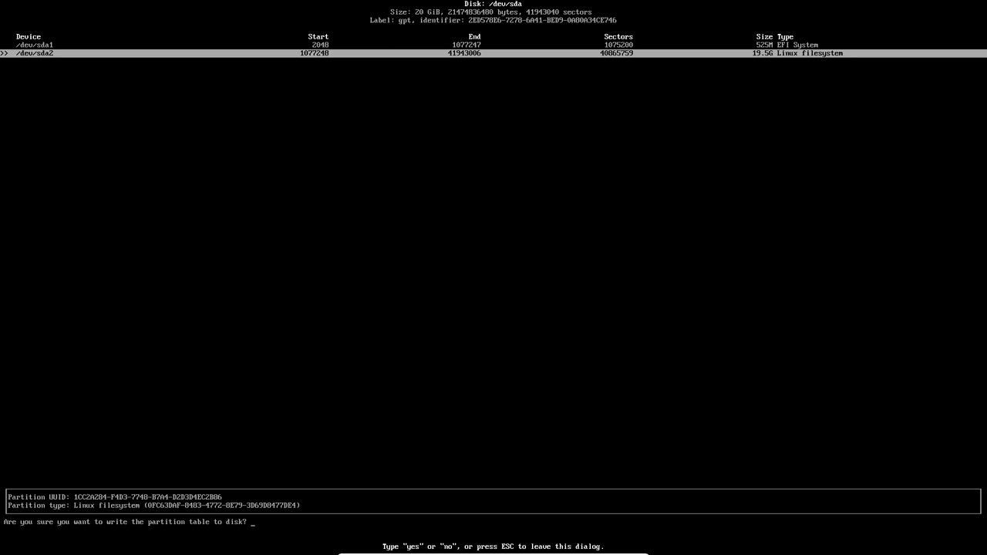
type("yes")
key("BackSpace")
key("BackSpace")
key("BackSpace")
type("yes")
key("Return")
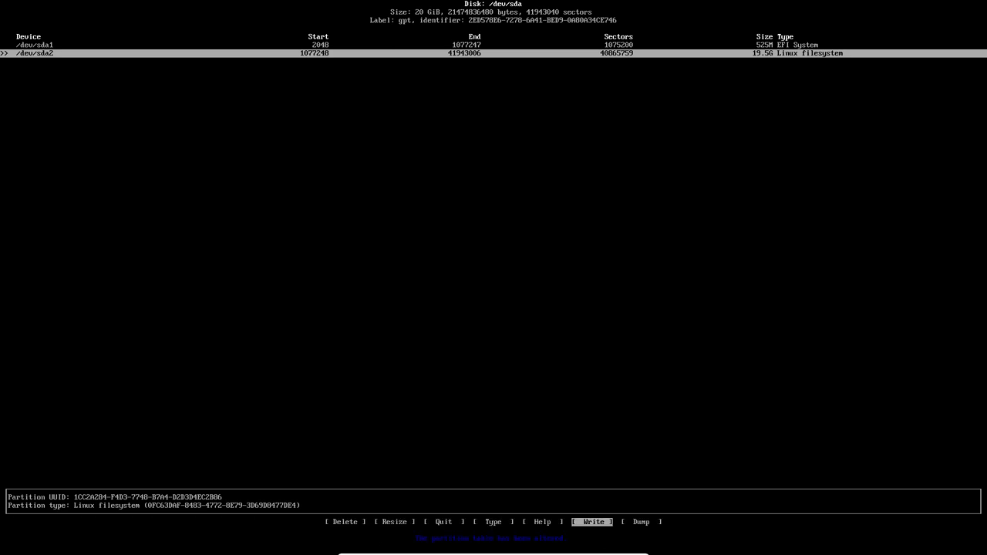
Quit cfdisk and list the block devices with lsblk to check the partitions.
key("Left")
key("Left")
key("Left")
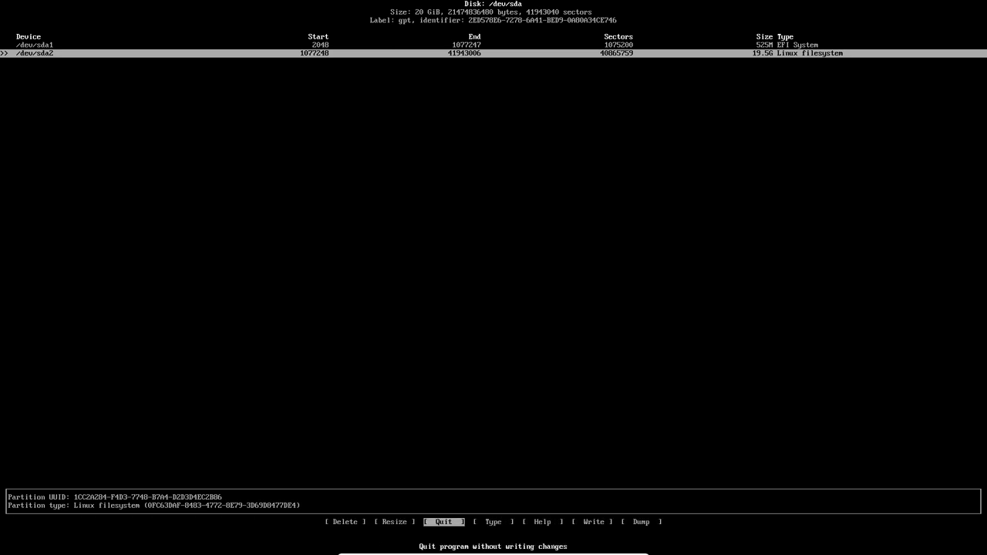
key("Return")
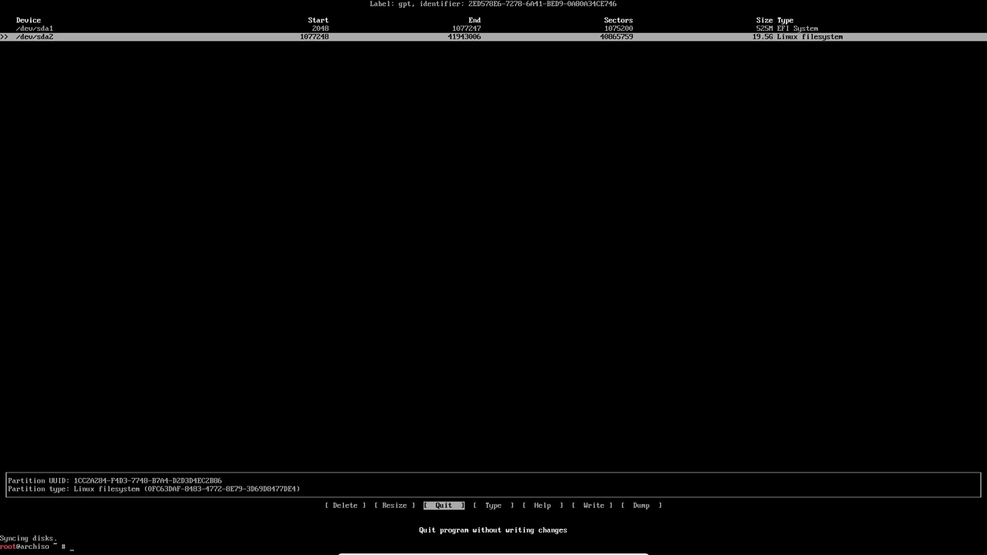
type("lsblk")
key("Return")
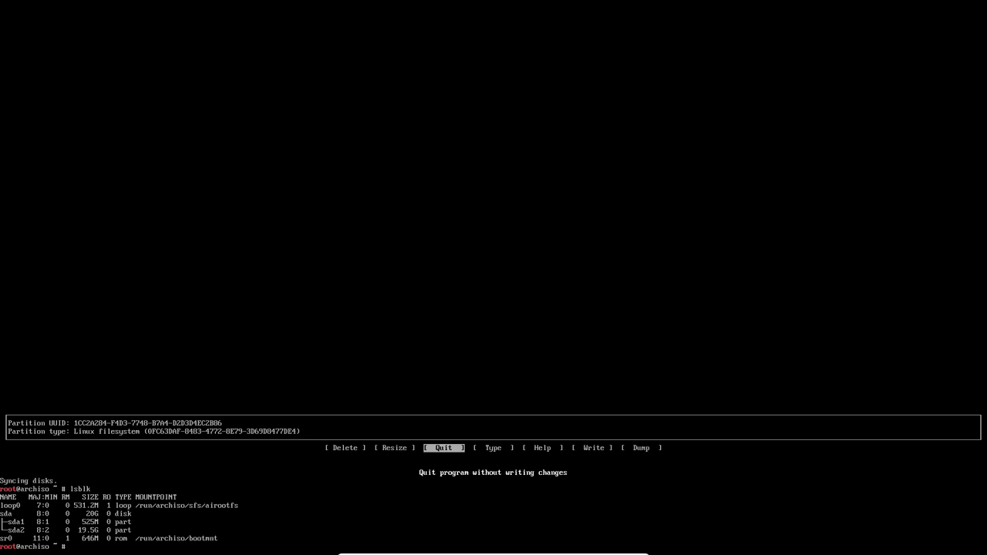
Review the formatting and mounting commands in the Chromium installation guide, and return to the virtual machine.
key("alt+Tab")
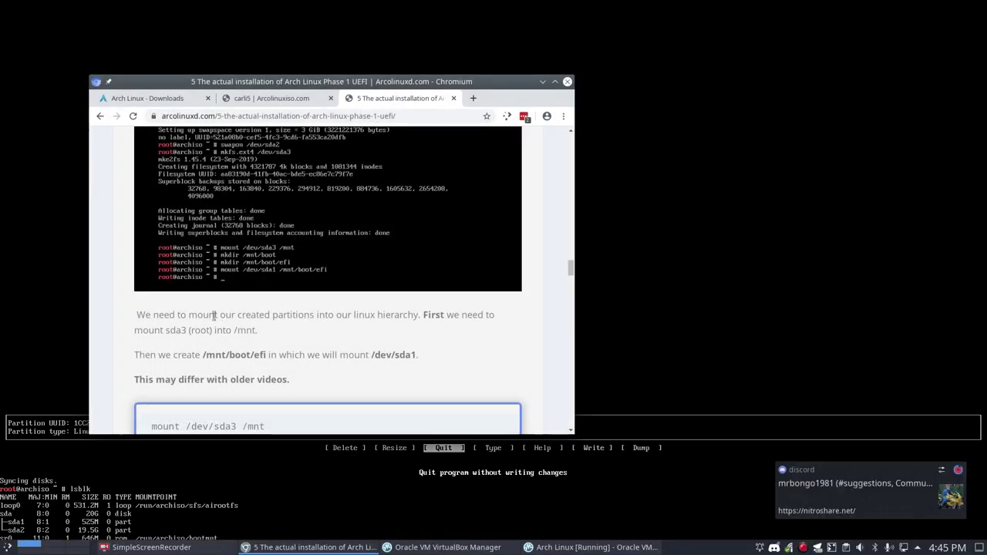
scroll(210, 259, "down", 3)
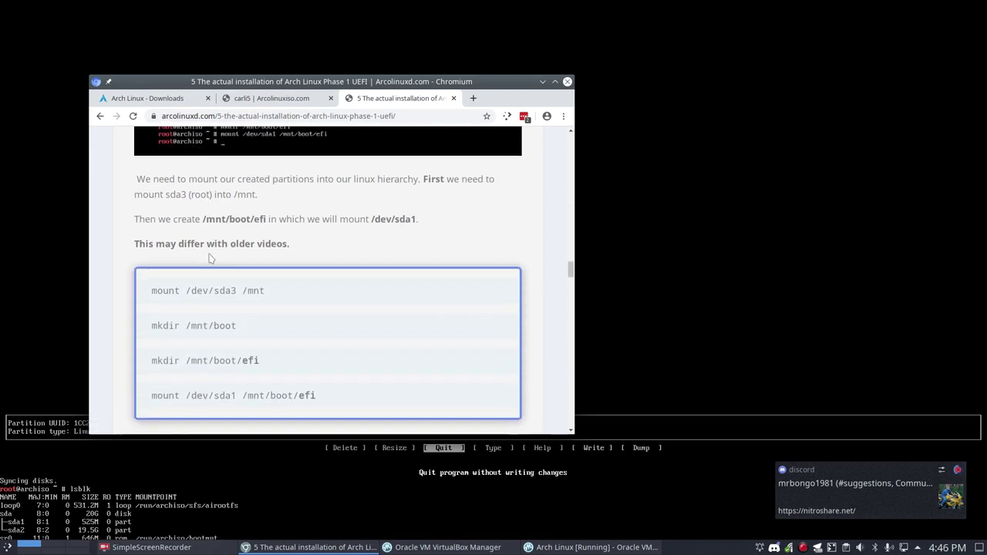
scroll(210, 259, "down", 10)
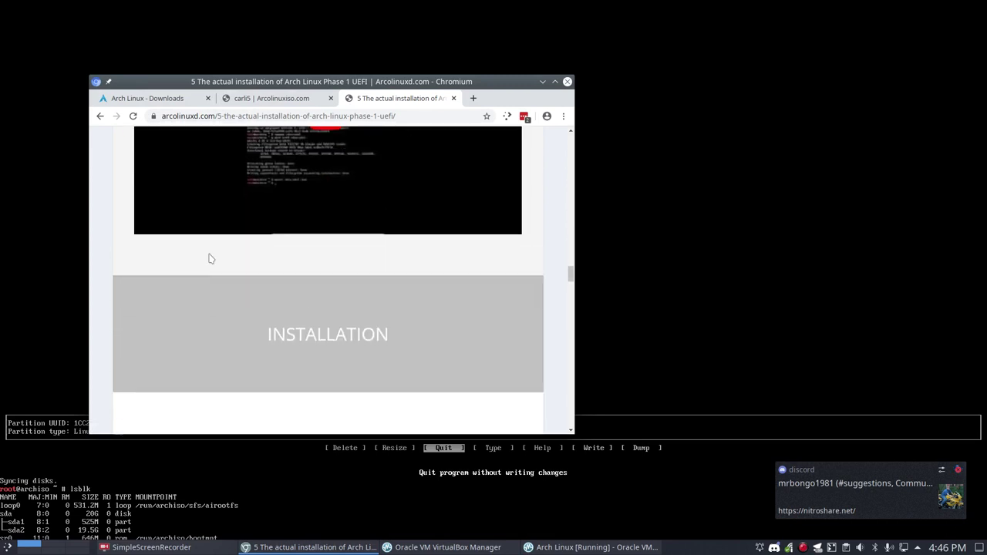
scroll(210, 258, "up", 8)
scroll(209, 258, "up", 8)
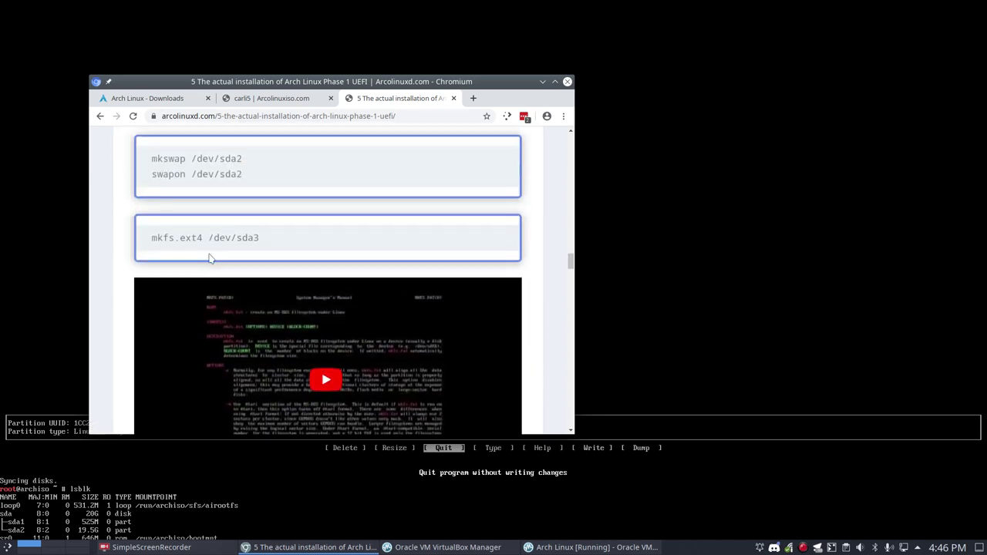
scroll(209, 257, "up", 2)
scroll(210, 258, "down", 1)
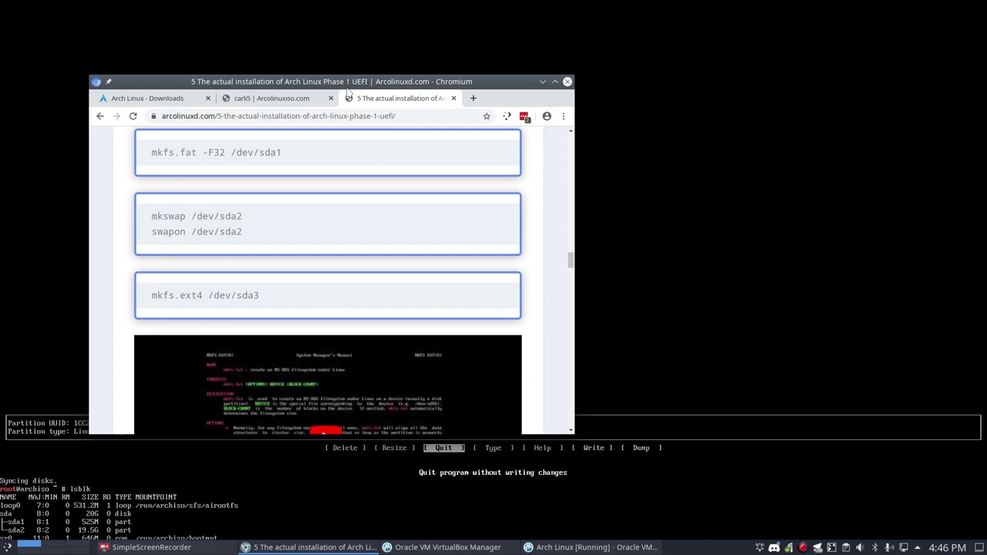
key("super+Page_Down")
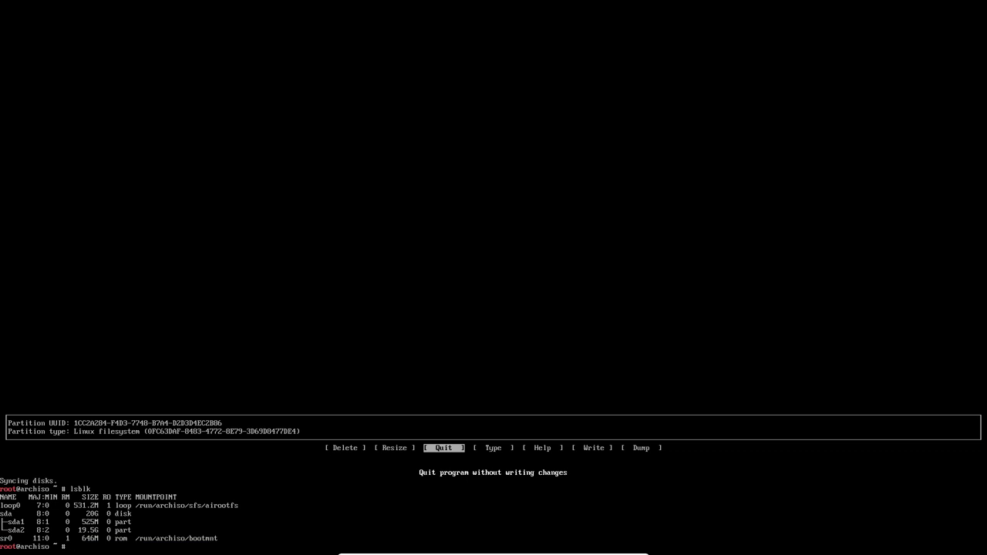
Format the EFI partition as FAT32 by running mkfs.fat -F32 /dev/sda1.
type("fs.fat -F32 /dev/sda1")
key("Return")
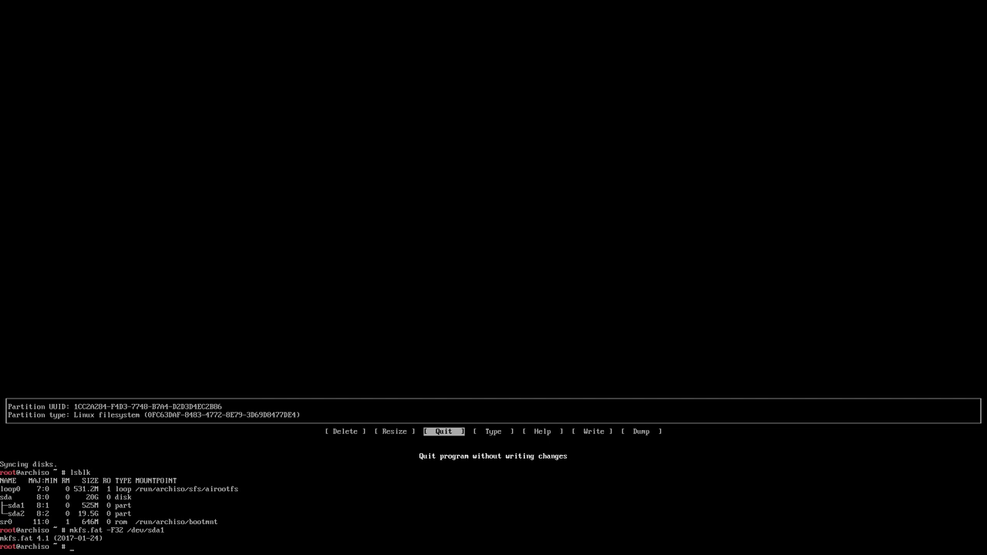
key("Control_R+f")
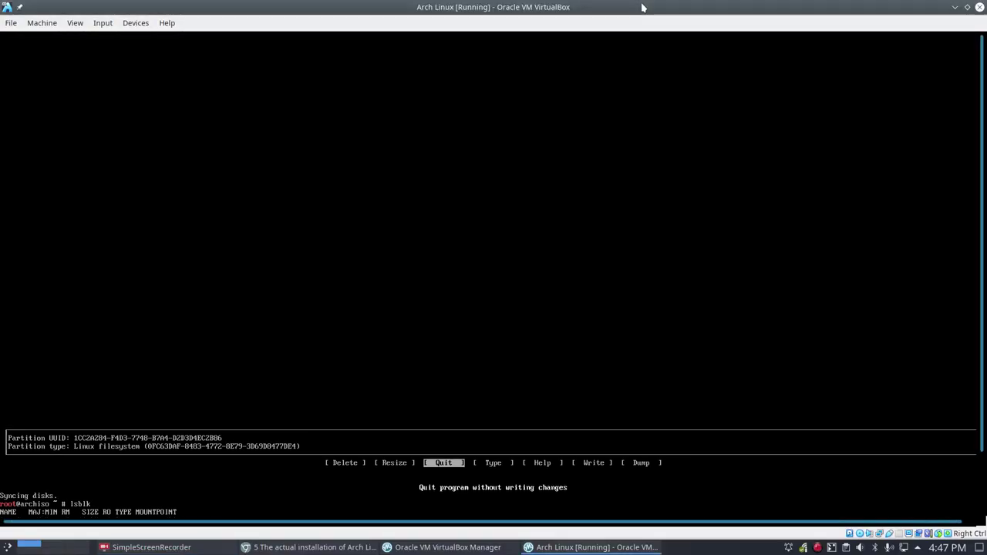
key("Control_R+f")
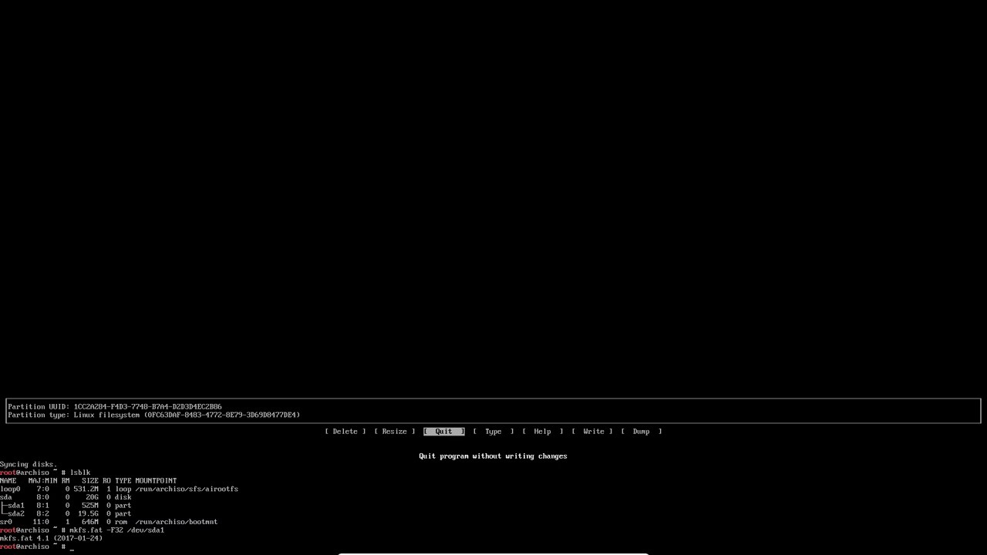
Format the root partition as ext4 by running mkfs.ext4 /dev/sda2.
type("mkfs.ext")
key("BackSpace")
key("BackSpace")
key("BackSpace")
key("Tab")
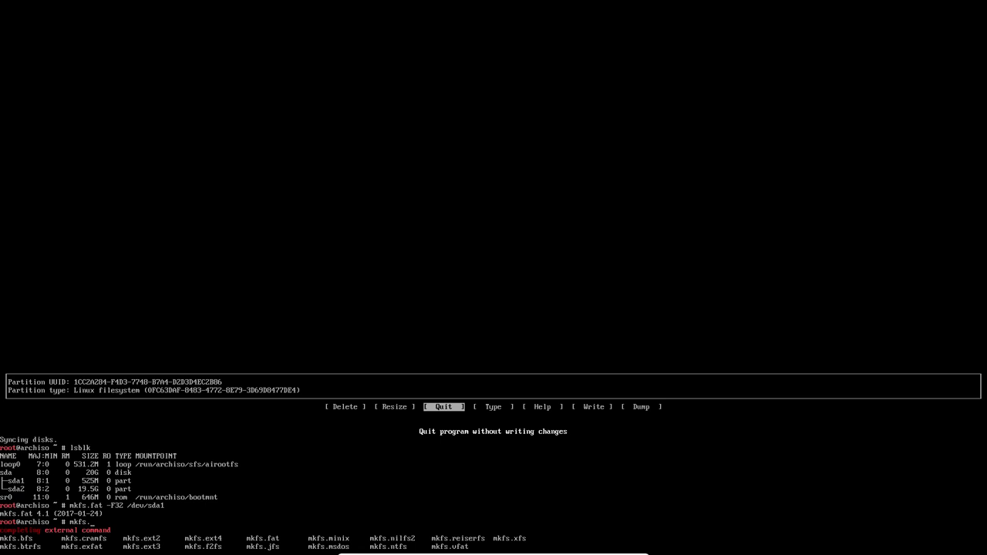
type("ext4 /dev/sda2")
key("Return")
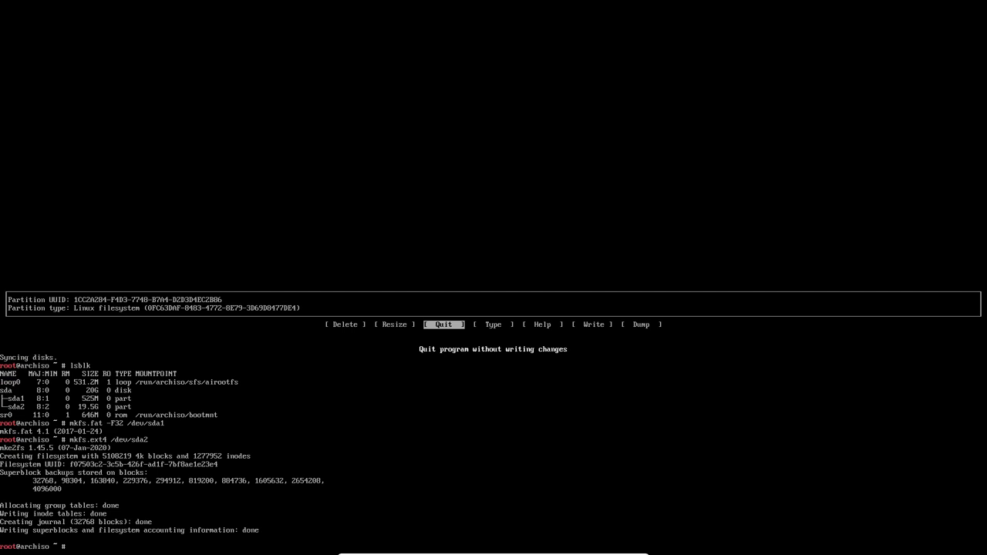
type("mount /dev/ds")
key("BackSpace")
type("da")
key("BackSpace")
key("BackSpace")
key("BackSpace")
type("sda2 /mnt")
key("BackSpace")
key("BackSpace")
key("BackSpace")
key("BackSpace")
key("BackSpace")
key("BackSpace")
key("BackSpace")
key("BackSpace")
key("BackSpace")
key("BackSpace")
key("BackSpace")
key("BackSpace")
key("BackSpace")
key("BackSpace")
key("BackSpace")
key("BackSpace")
key("BackSpace")
key("BackSpace")
key("BackSpace")
key("BackSpace")
List the contents of the current directory and of the root directory / with ls.
type("ls")
key("Return")
type("ls /")
key("Return")
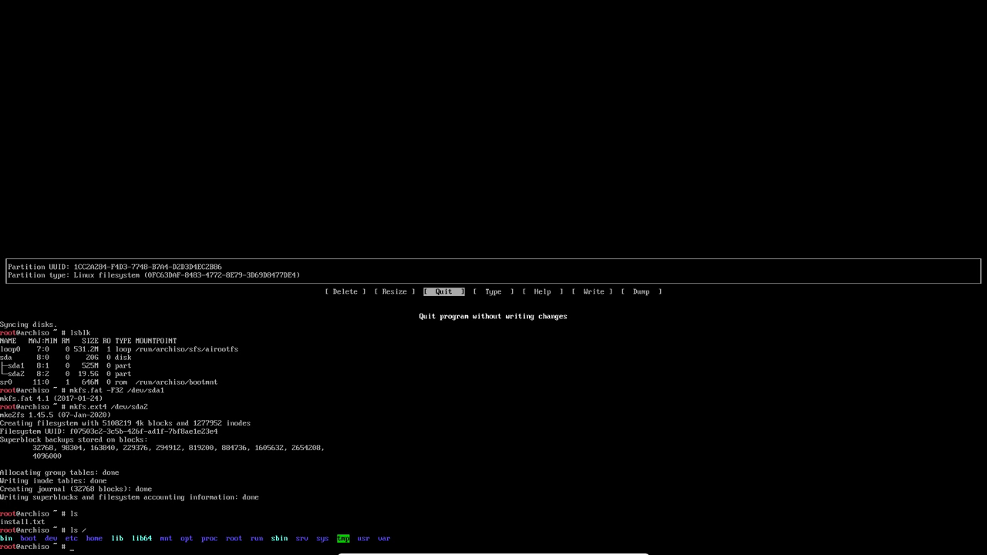
Mount the root partition by running mount /dev/sda2 /mnt.
key("Up")
key("Up")
key("Up")
key("BackSpace")
key("BackSpace")
key("BackSpace")
key("BackSpace")
key("BackSpace")
key("BackSpace")
key("BackSpace")
key("BackSpace")
key("BackSpace")
key("BackSpace")
key("BackSpace")
key("BackSpace")
key("BackSpace")
key("BackSpace")
key("BackSpace")
key("BackSpace")
key("BackSpace")
key("BackSpace")
key("BackSpace")
type("mount /dev/sda2 /mnt")
key("Return")
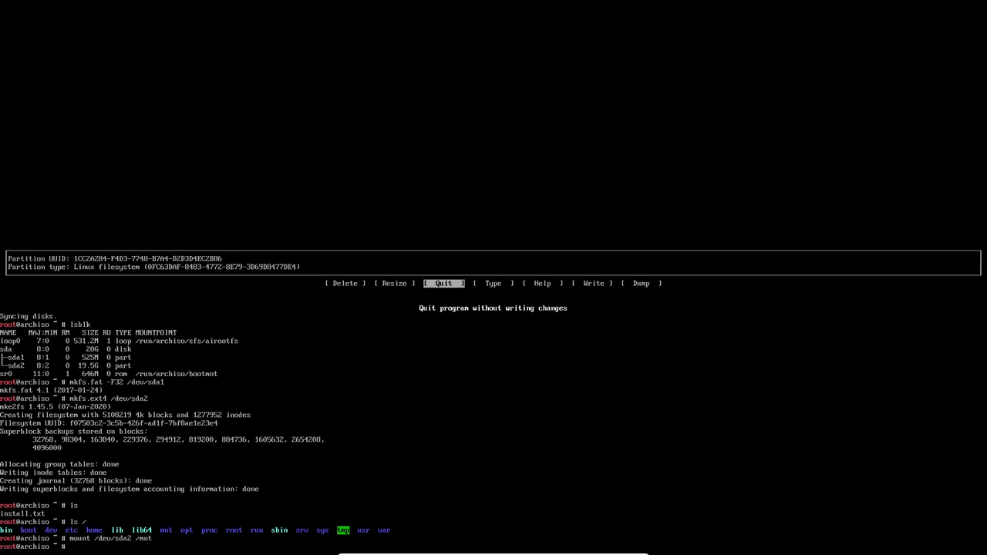
List the contents of the mounted /mnt directory, and go back up to list the root directory.
type("cd /mnt")
key("Return")
type("ls")
key("Return")
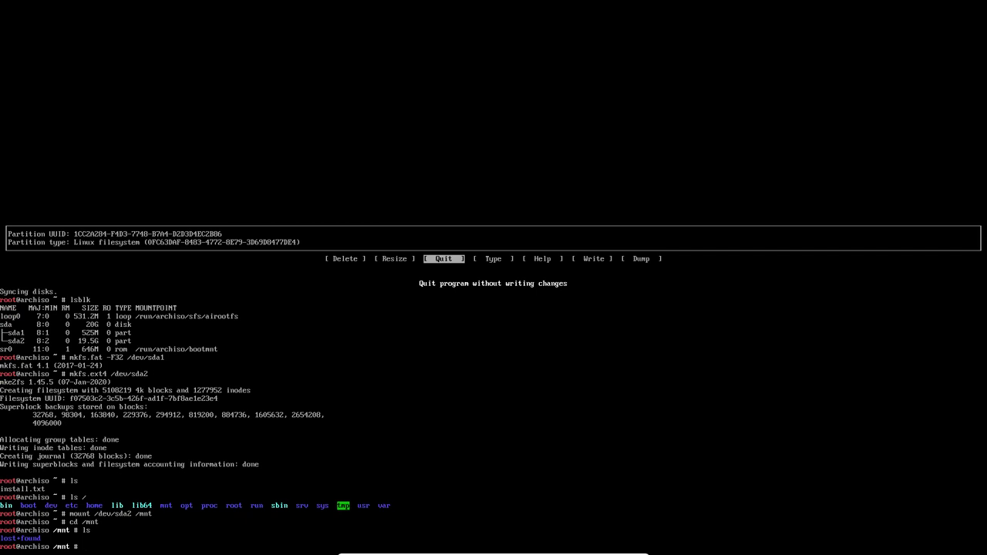
type("cd ..")
key("Return")
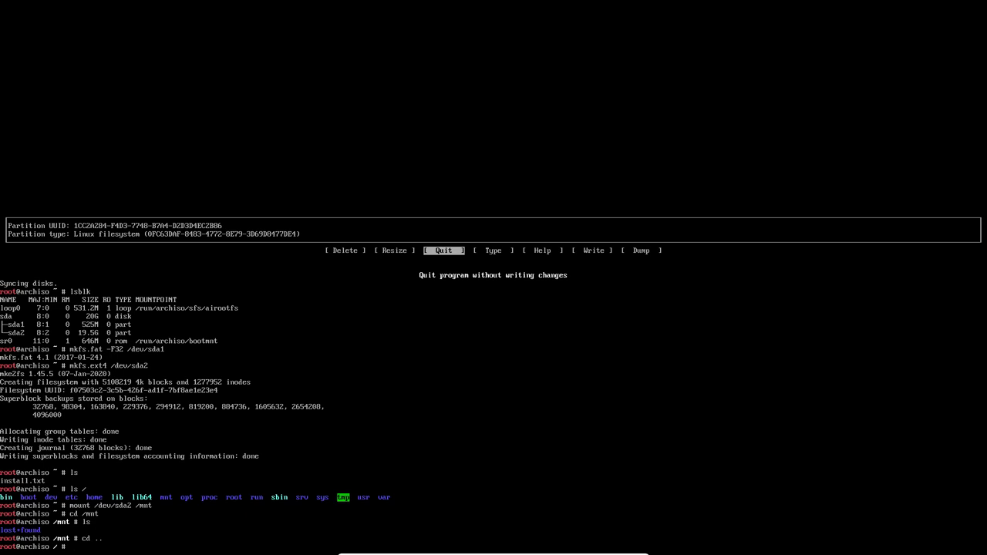
key("BackSpace")
key("BackSpace")
key("Return")
Create a boot directory inside /mnt, check it with ls and return to the home directory.
type("cd")
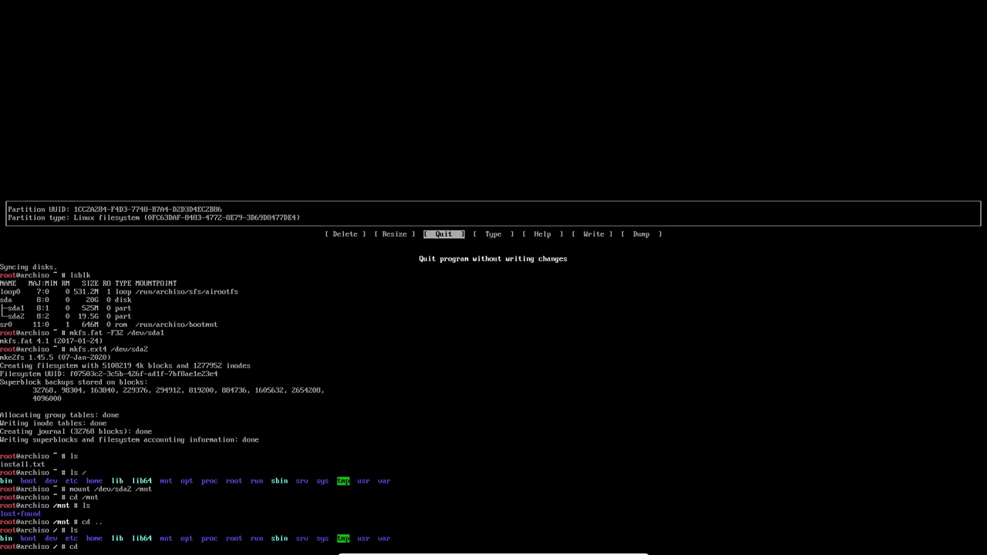
key("Return")
type("l")
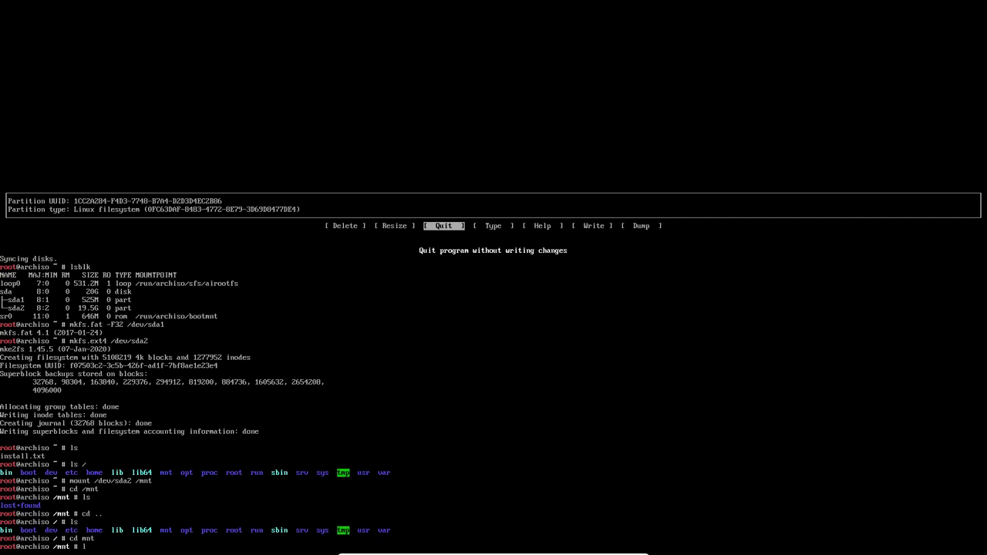
type("s")
key("Return")
type("mkdir boot")
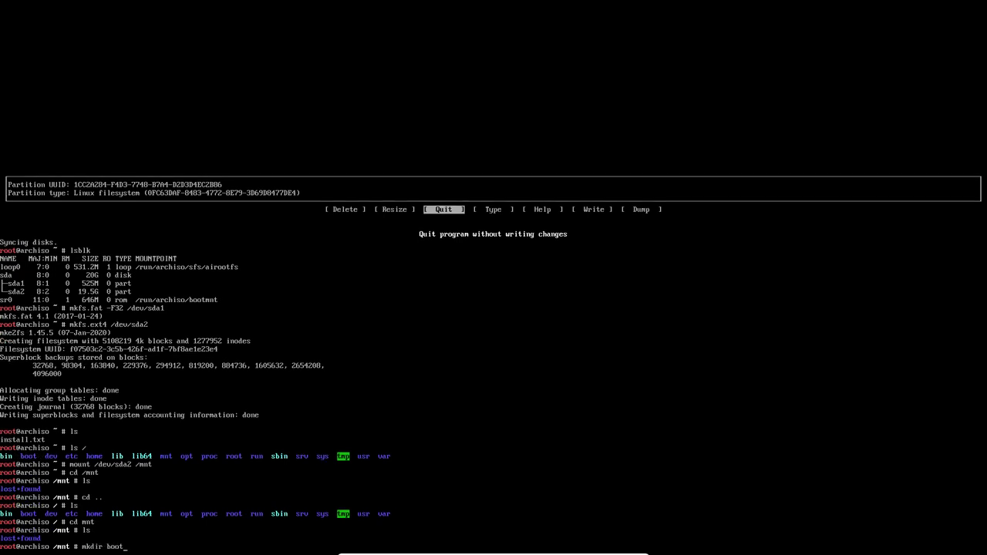
key("Return")
type("ls")
key("Return")
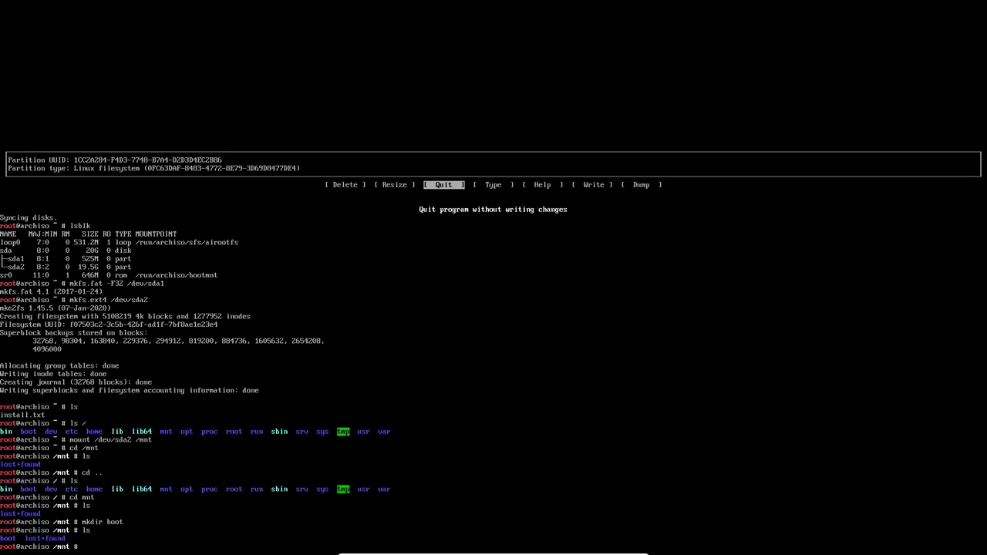
type("cd ~")
key("Return")
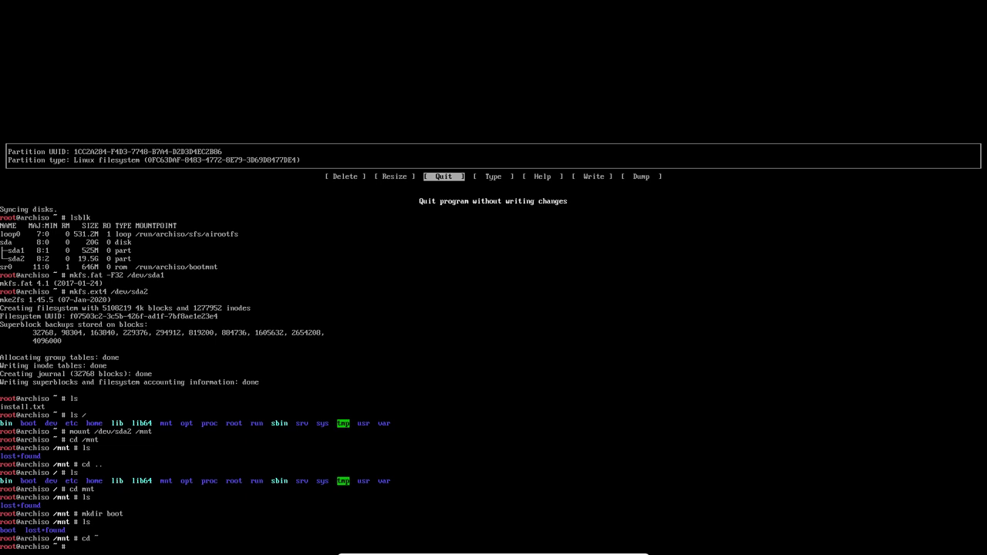
Try to mount /dev/sda1 on /mnt/boot/efi.
type("mount /s")
key("BackSpace")
type("dev/sda1 /mnt/boot/efi")
key("Return")
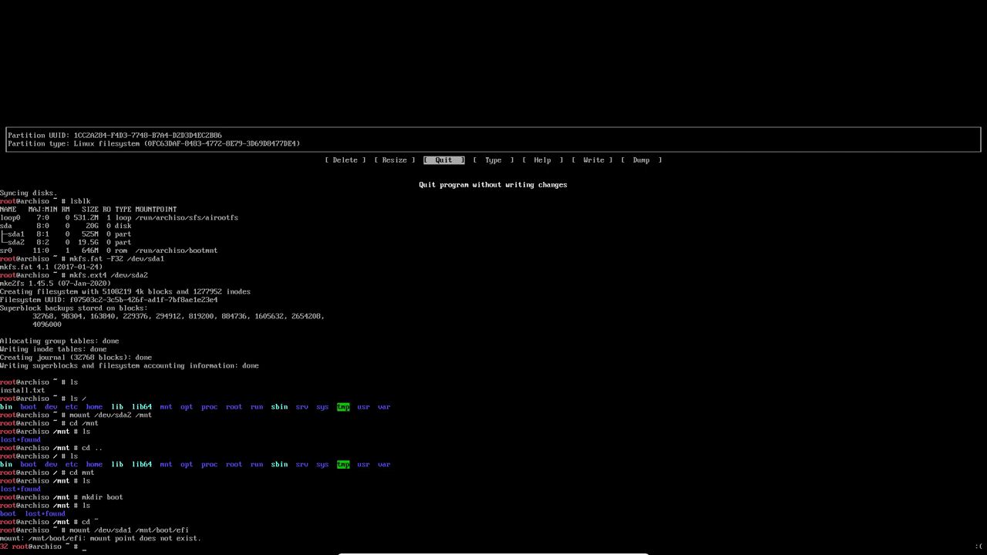
Create the directory /mnt/boot/efi and mount /dev/sda1 on it.
type("mkdir /mnt/boot/efi")
key("Return")
key("Up")
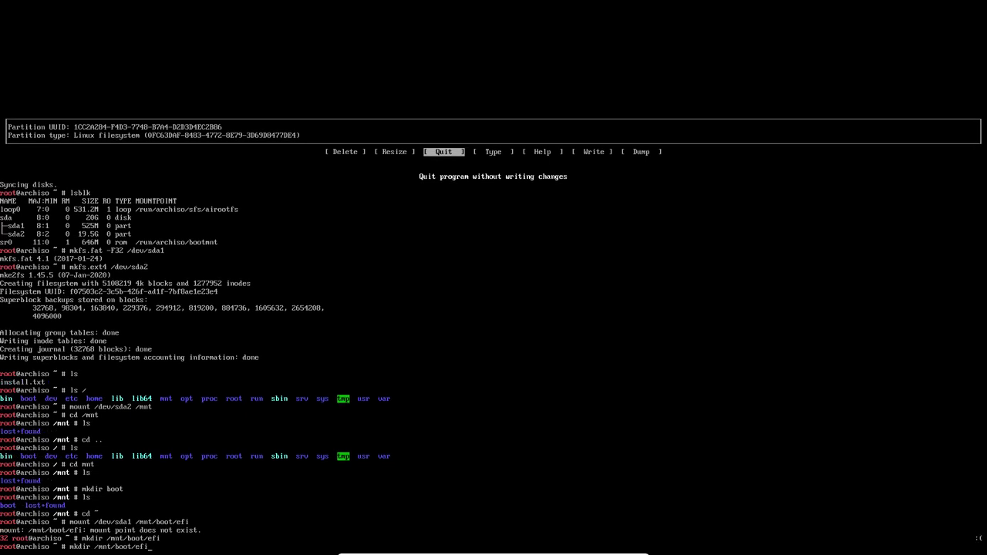
key("Up")
key("Return")
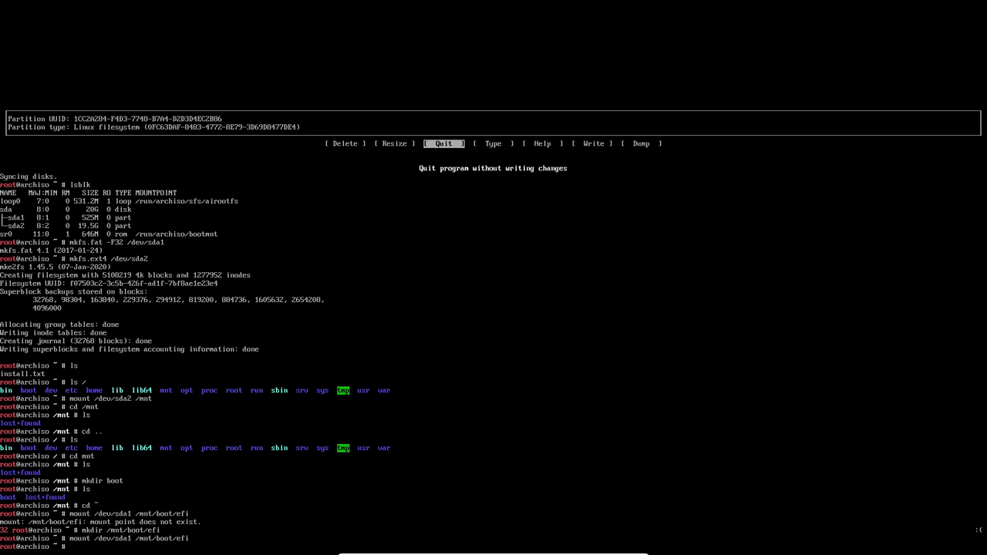
Comment out the first Australia and first United States servers in /etc/pacman.d/mirrorlist with nano and save the file.
type("nano /etc/pacman.d/mirrorlist")
key("Return")
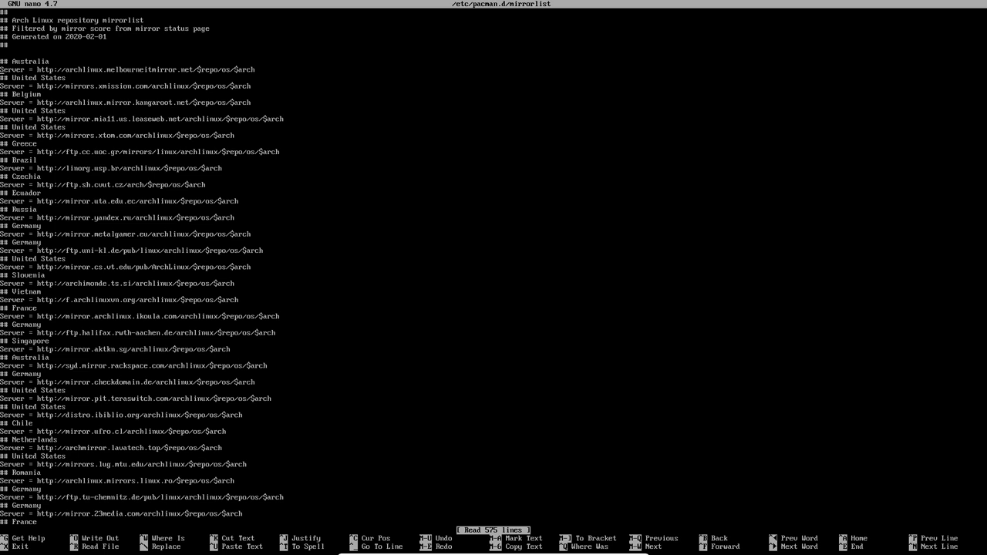
type("#")
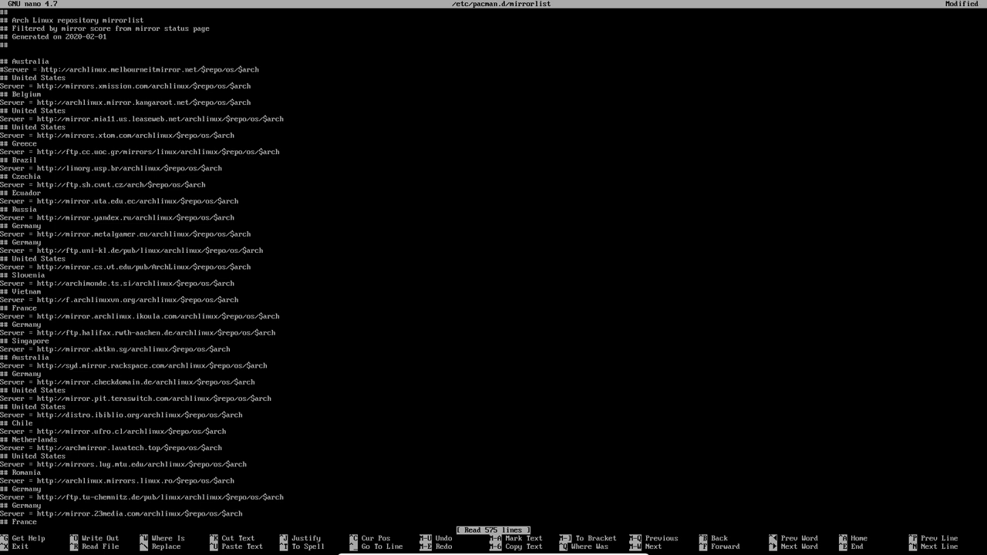
type("#")
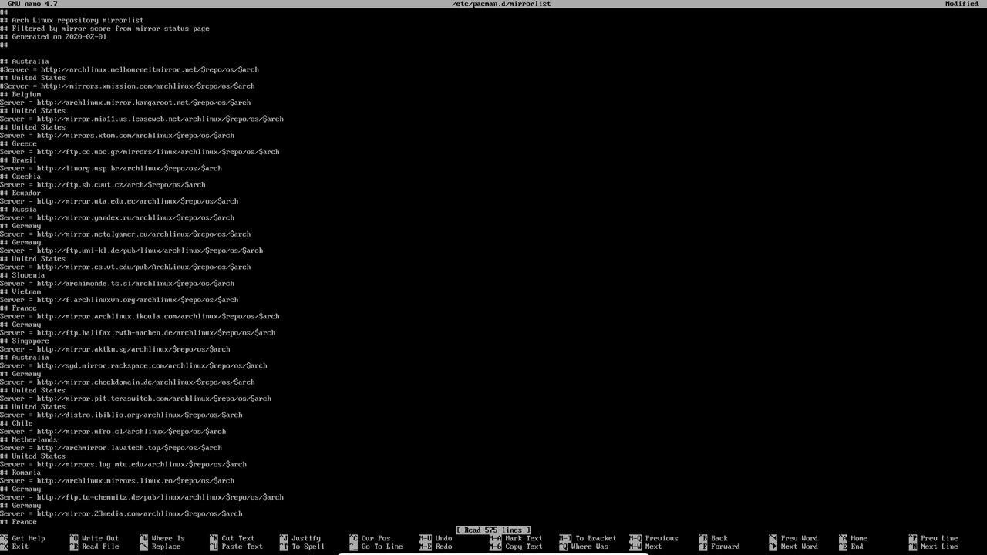
key("ctrl+x")
key("y")
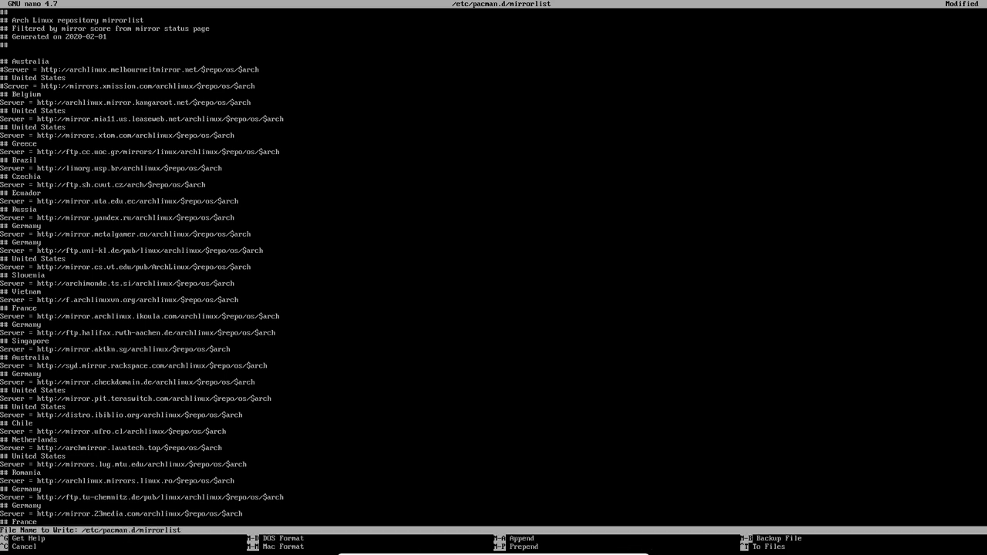
key("Return")
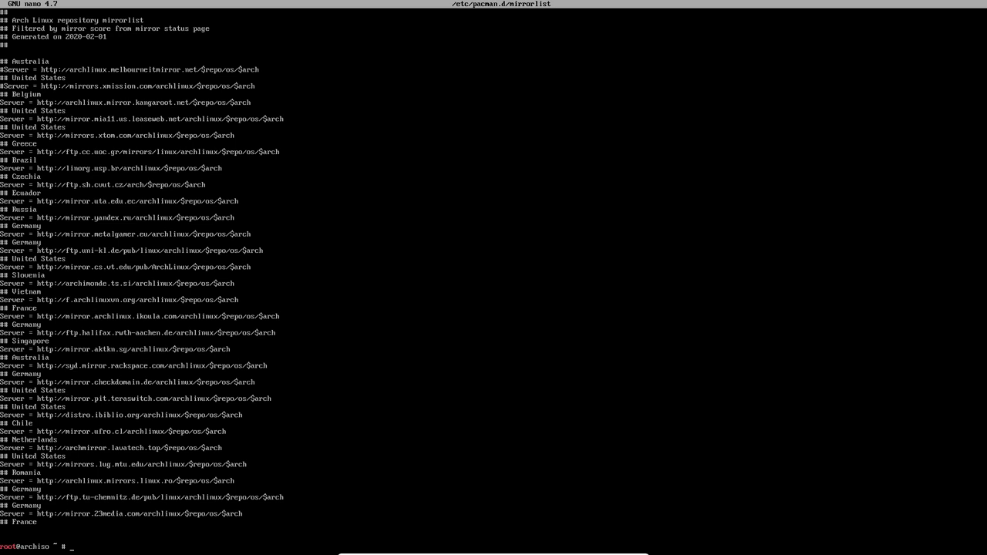
Install base, base-devel, linux, linux-firmware and nano into /mnt with pacstrap, and list the contents of /mnt.
type("pacstrap /mnt base base-devel linux")
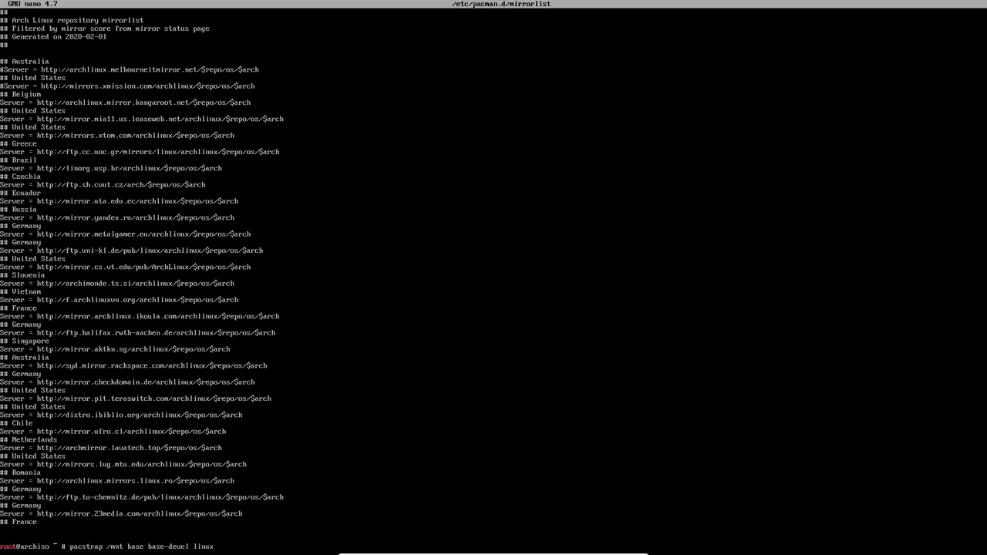
type(" linux-firmawar")
key("BackSpace")
key("BackSpace")
type("are an")
key("BackSpace")
key("BackSpace")
type("no")
key("BackSpace")
type("ano")
key("Return")
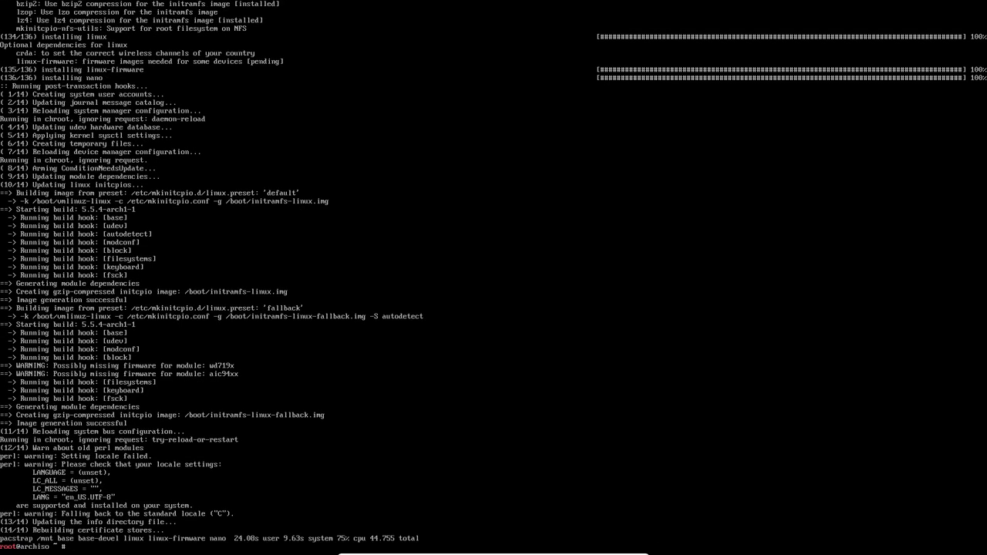
type("s /mnt")
key("Return")
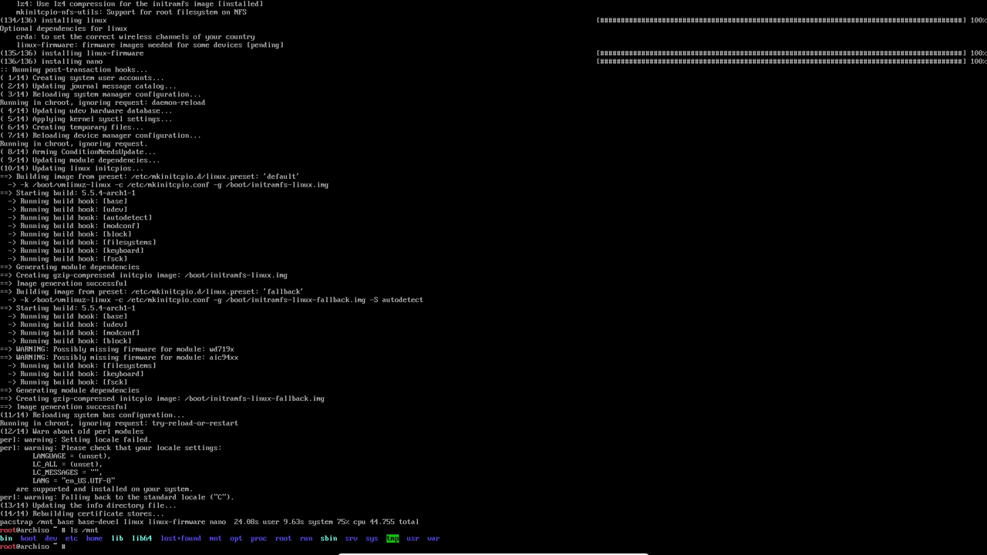
Generate the UUID-based filesystem table for /mnt, append it to /mnt/etc/fstab, and check the file in nano.
type("genfst")
type("ab -U /mnt >> /mnt/etc/fstab")
key("Return")
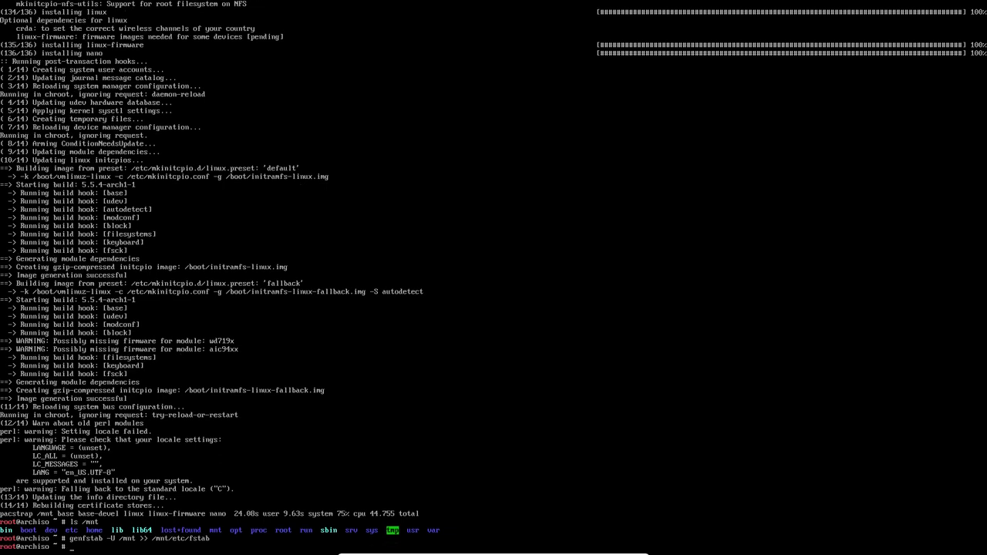
type("nano /mnt/etc/fstab")
key("Return")
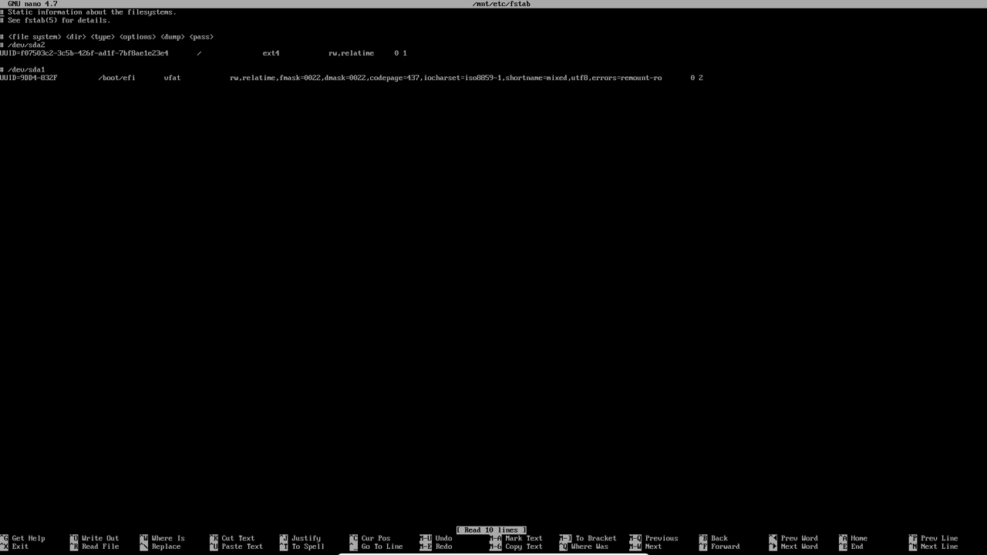
key("ctrl+x")
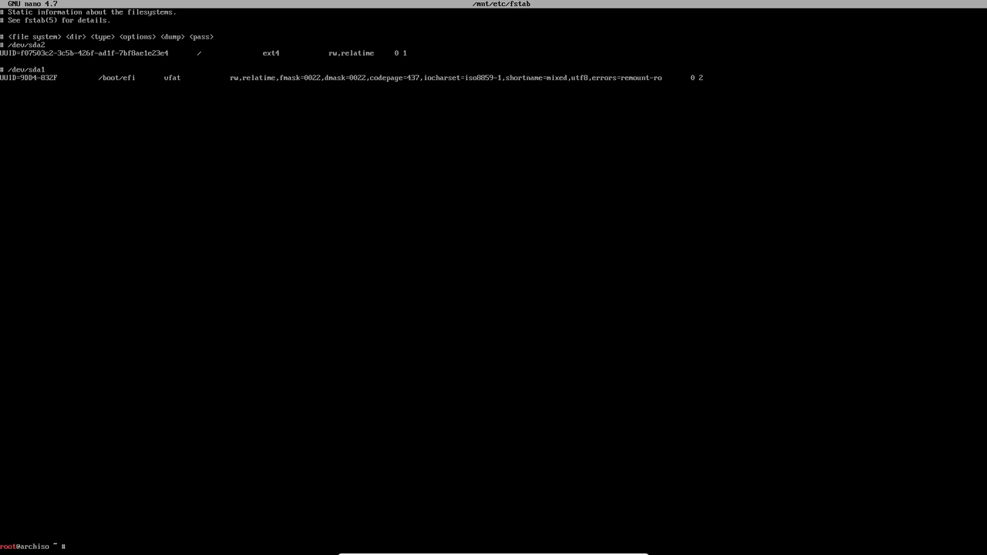
Change root into the new system at /mnt with arch-chroot and list its root directory.
type("arch-chroot")
key("BackSpace")
key("BackSpace")
key("BackSpace")
key("BackSpace")
key("BackSpace")
type("h-chroot")
type("/mnt")
key("Return")
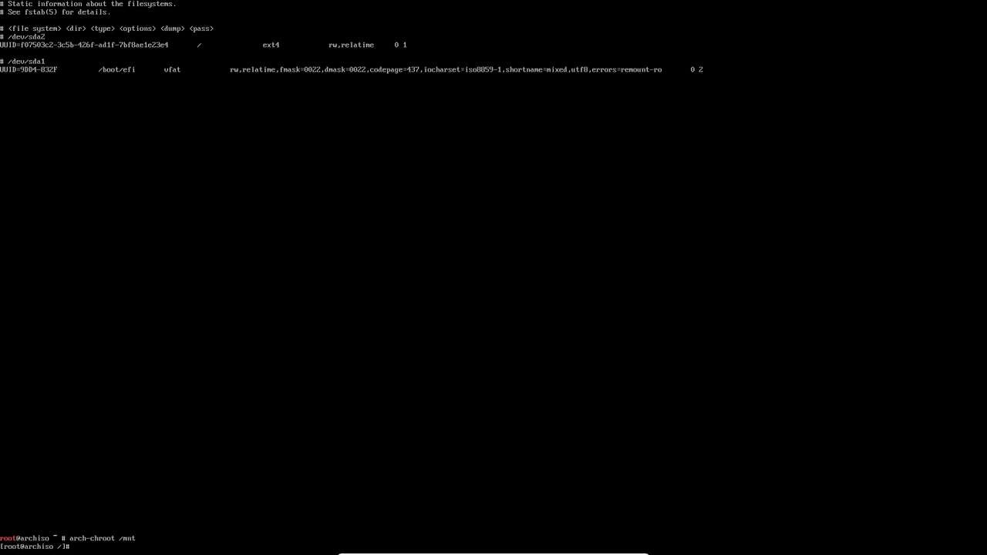
key("Return")
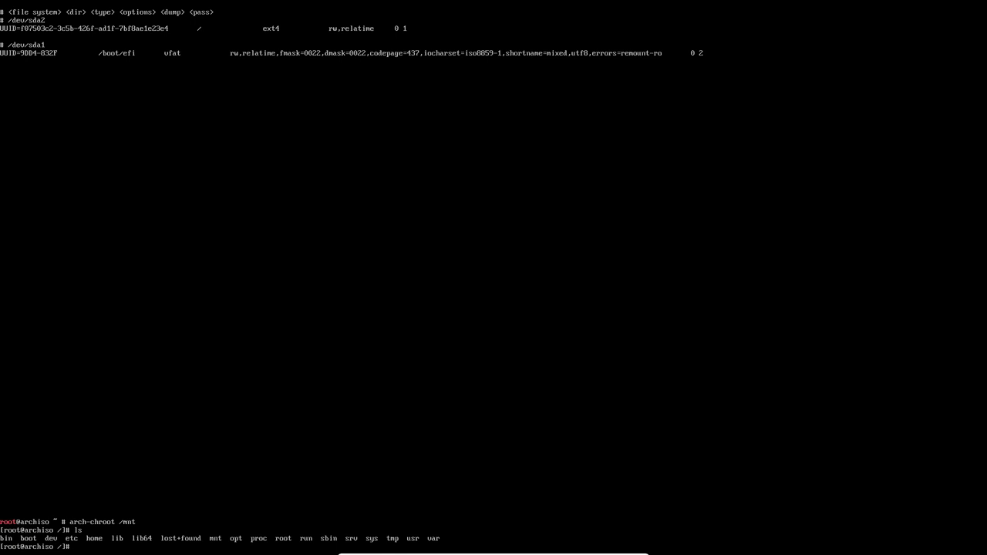
Link /usr/share/zoneinfo/Europe/Brussels to /etc/localtime and set the hardware clock from the system clock with hwclock --systohc.
type("ln -sf /usr/share/zoneinfo")
key("BackSpace")
key("BackSpace")
type("Eur")
key("Tab")
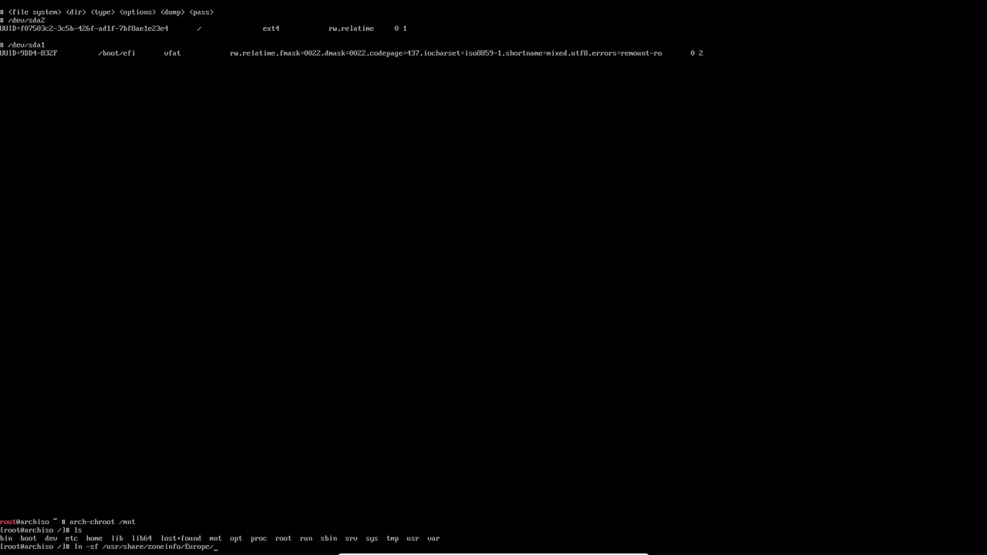
type("Brus")
key("Tab")
type("/etc/localtime")
key("Return")
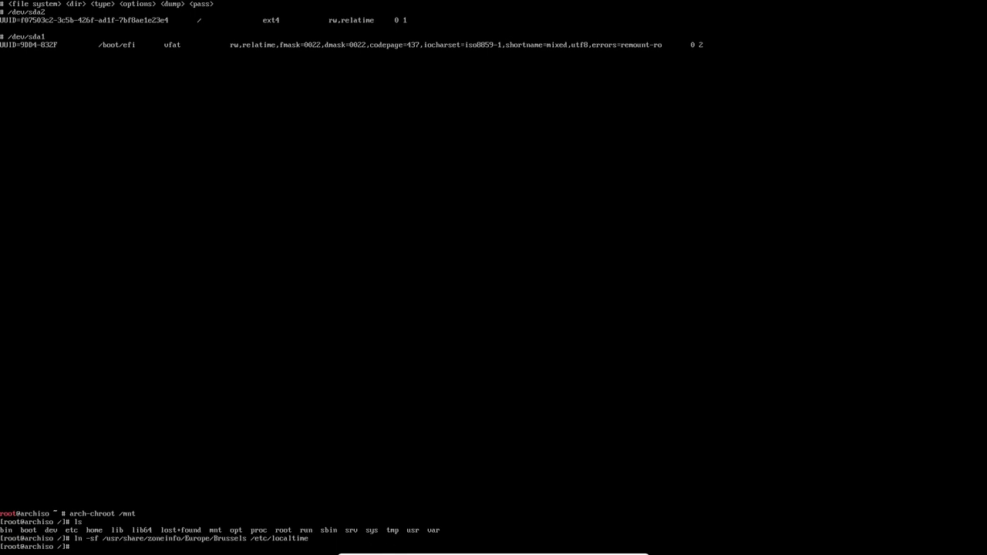
type("hwclock --systohc")
key("Return")
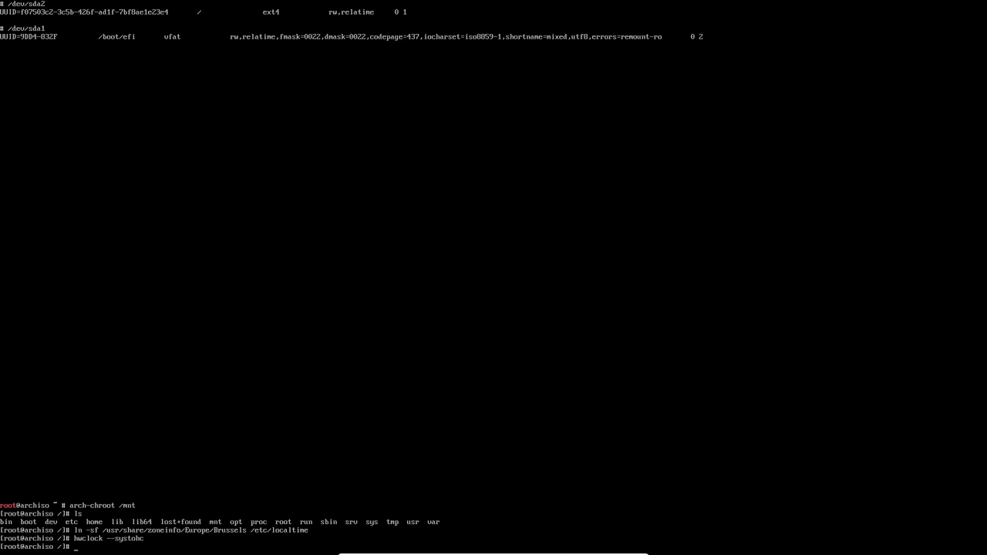
Uncomment the en_US.UTF-8 UTF-8 line in /etc/locale.gen with nano and save the file.
type("nano /etc/locale.gen")
key("Return")
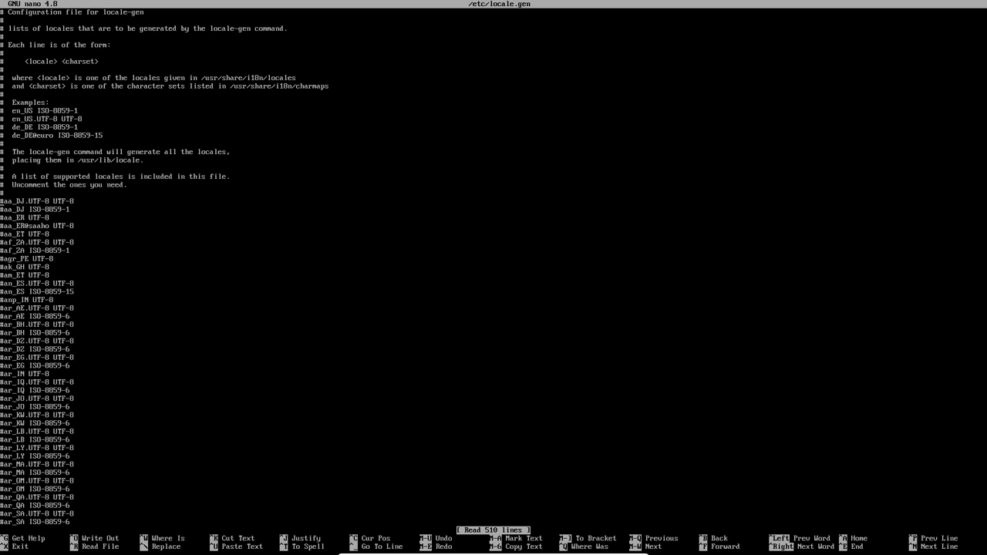
key("Page_Down")
key("Page_Down")
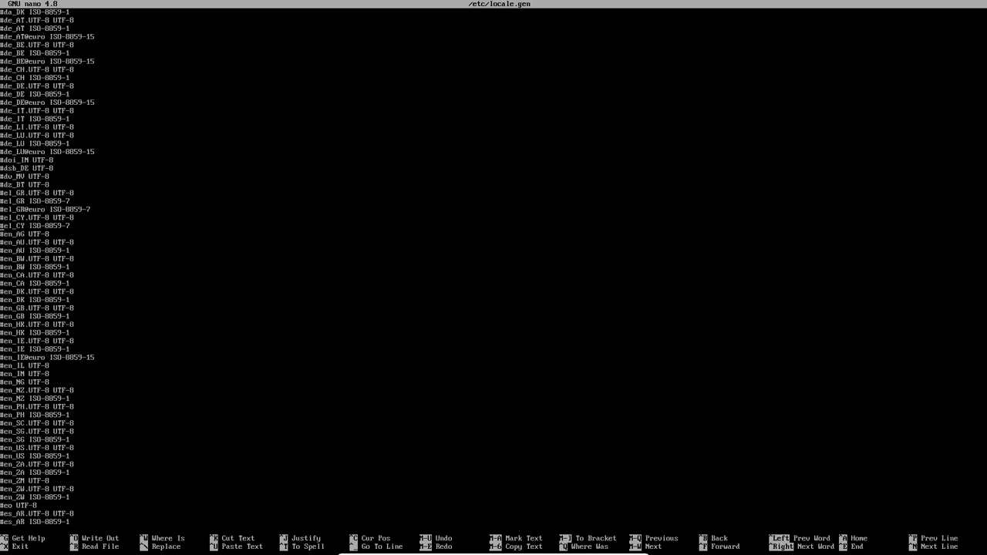
key("Page_Up")
key("Page_Up")
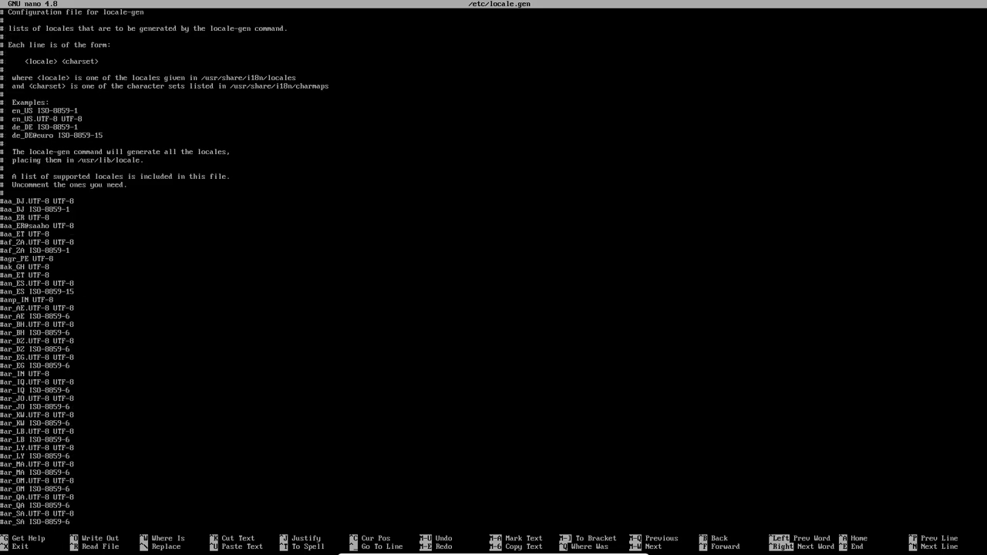
key("Page_Down")
key("Page_Down")
key("Page_Down")
key("Page_Down")
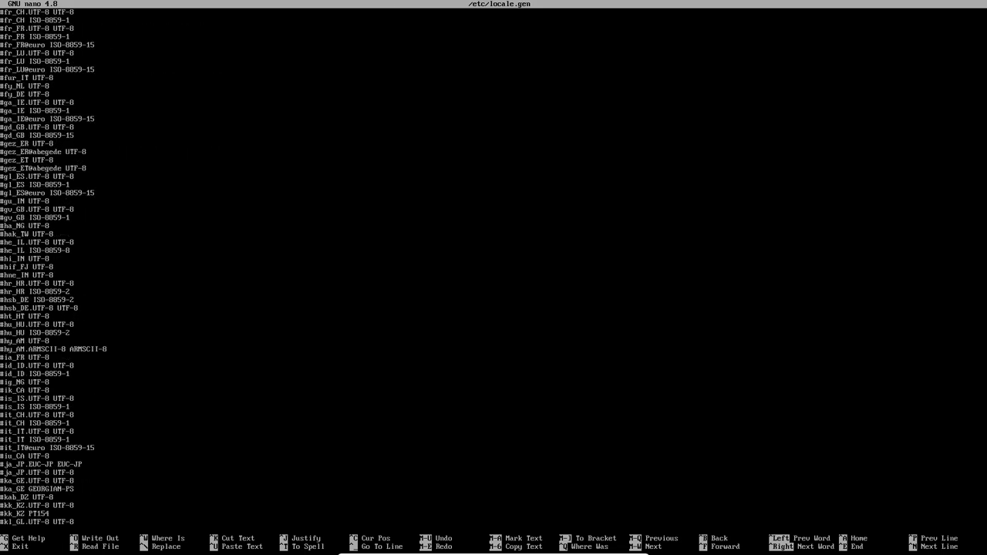
key("Page_Up")
key("Page_Up")
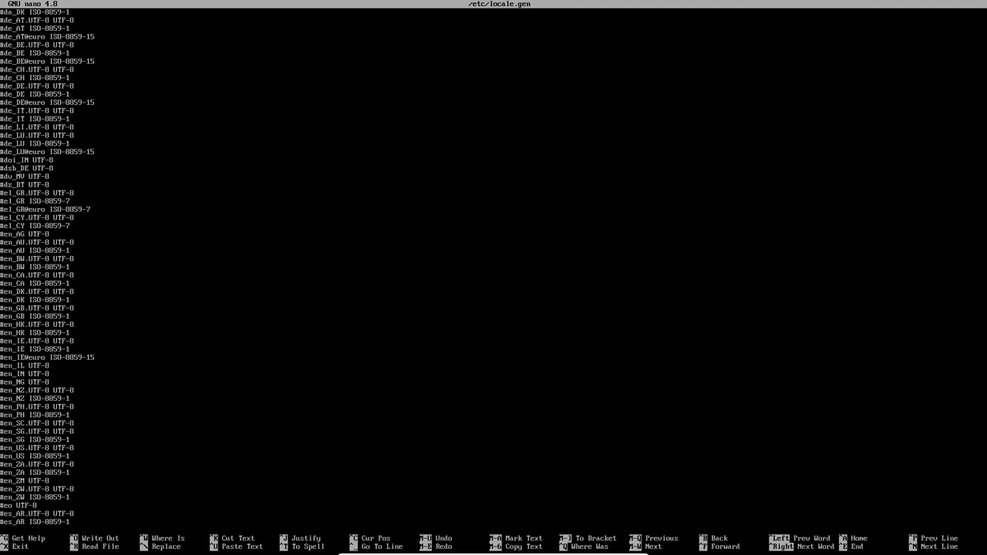
key("Delete")
key("ctrl+x")
key("y")
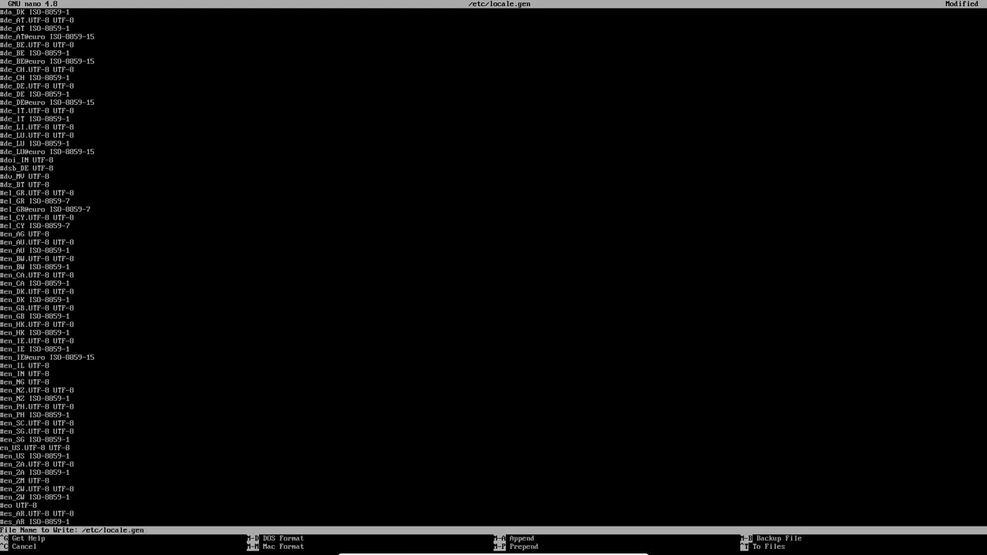
key("Return")
Generate the enabled locales with locale-gen.
type("locale")
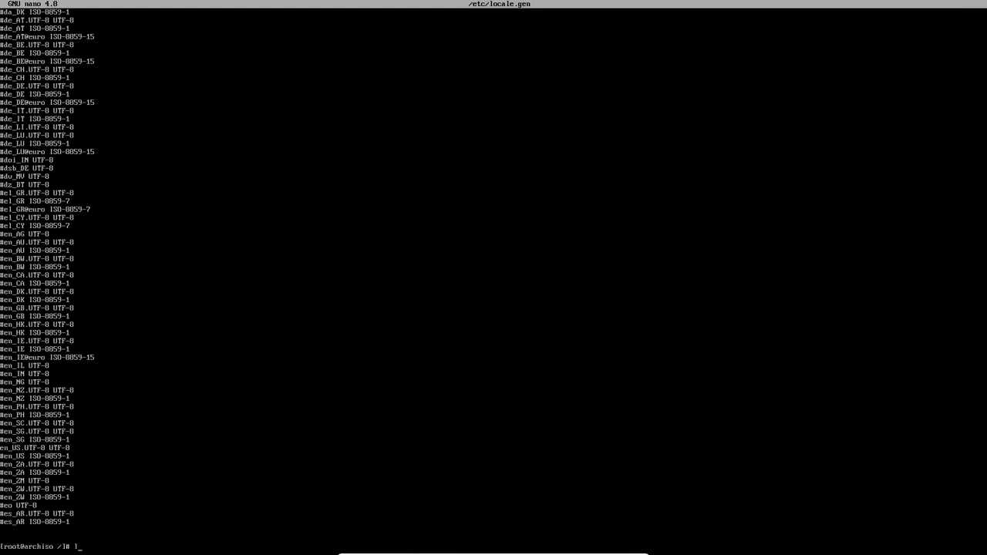
type("-gen")
key("Return")
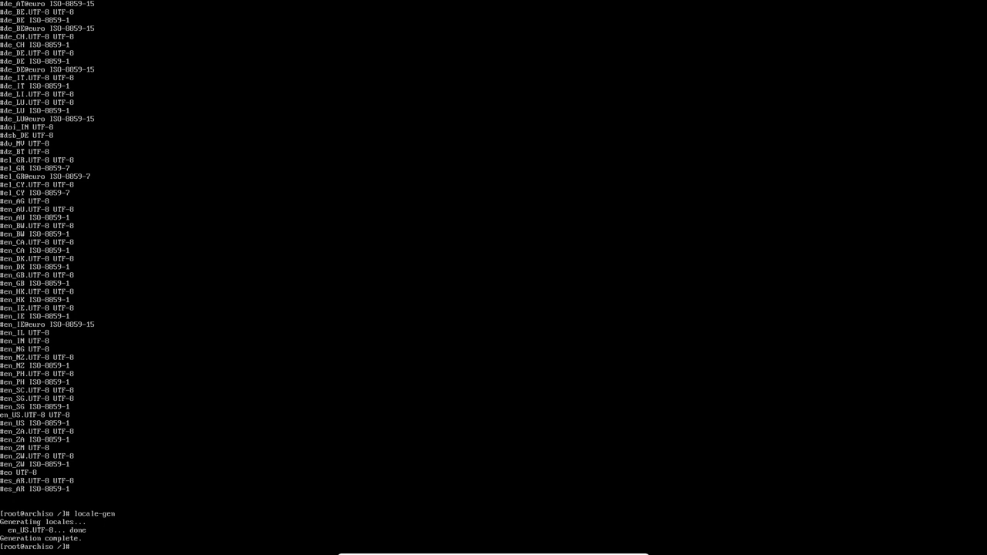
Write LANG=en_US.UTF-8 to /etc/locale.conf with echo.
type("echo LANG=EN")
key("BackSpace")
key("BackSpace")
type("en")
type("_US.UTF")
type("F")
type("-8 >")
type(" /etc")
type("/locale")
type(".conf")
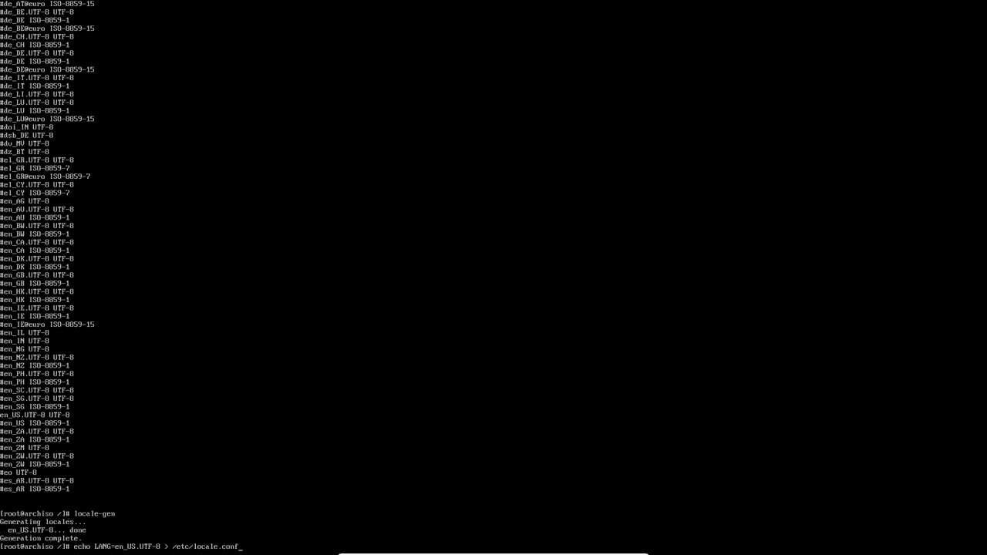
key("Return")
Write KEYMAP=be-latin1 to /etc/vconsole.conf with echo.
type("echo KEYMAP=be")
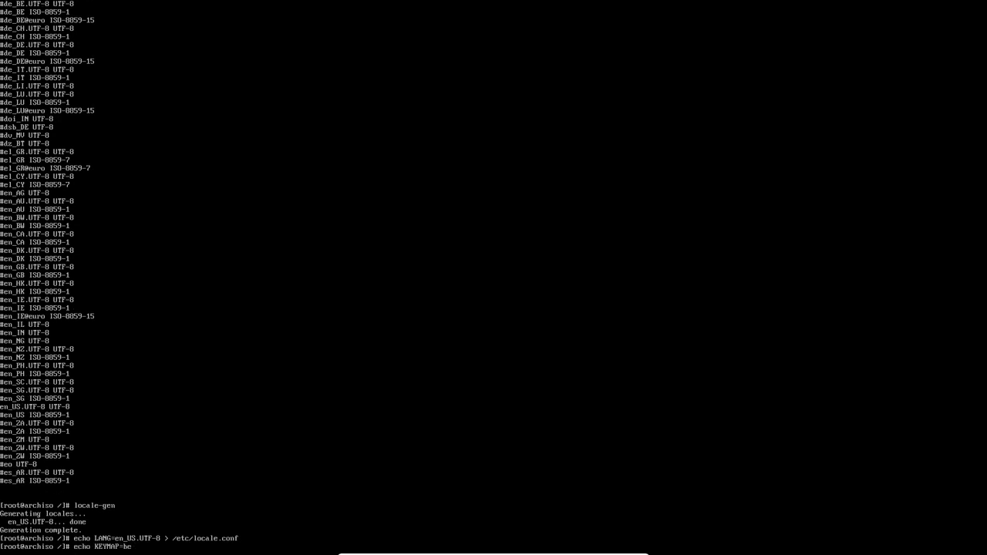
type("-lat")
key("BackSpace")
key("BackSpace")
key("BackSpace")
type("latin")
type("1 >")
type(" /etc")
type("/")
type("c")
type("conc")
key("BackSpace")
type("sole.conf")
key("Return")
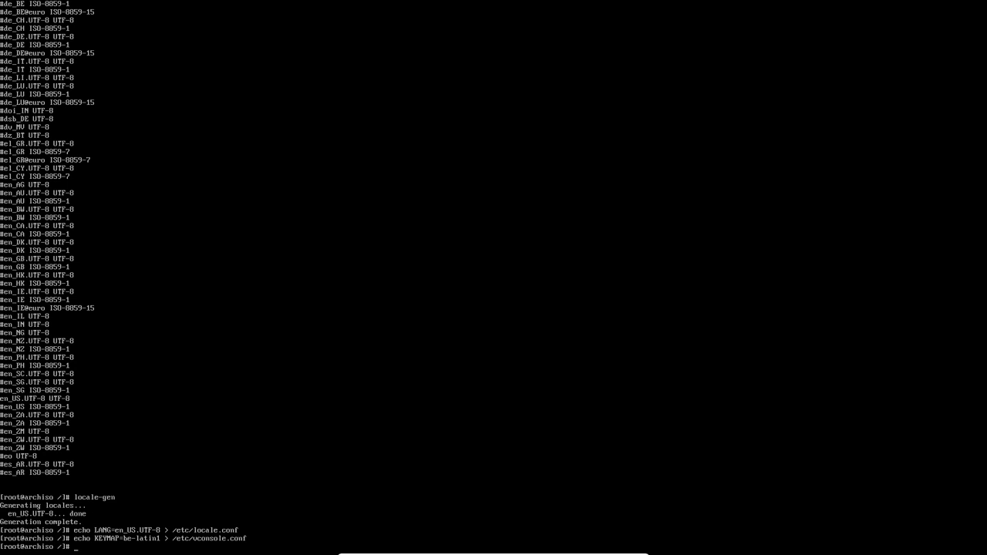
Write the hostname Archlinux to /etc/hostname with echo.
type("echo Archlinux > /etc:")
type("hostname")
key("Return")
Open /etc/hosts in nano and add localhost entries for 127.0.0.1 and ::1.
type("nano")
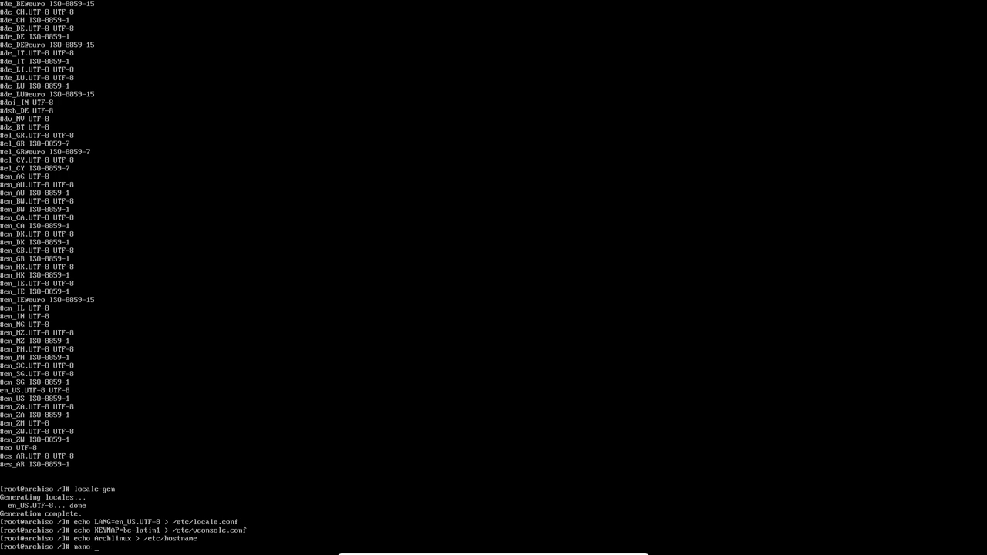
type(" /etc/hosts")
key("Return")
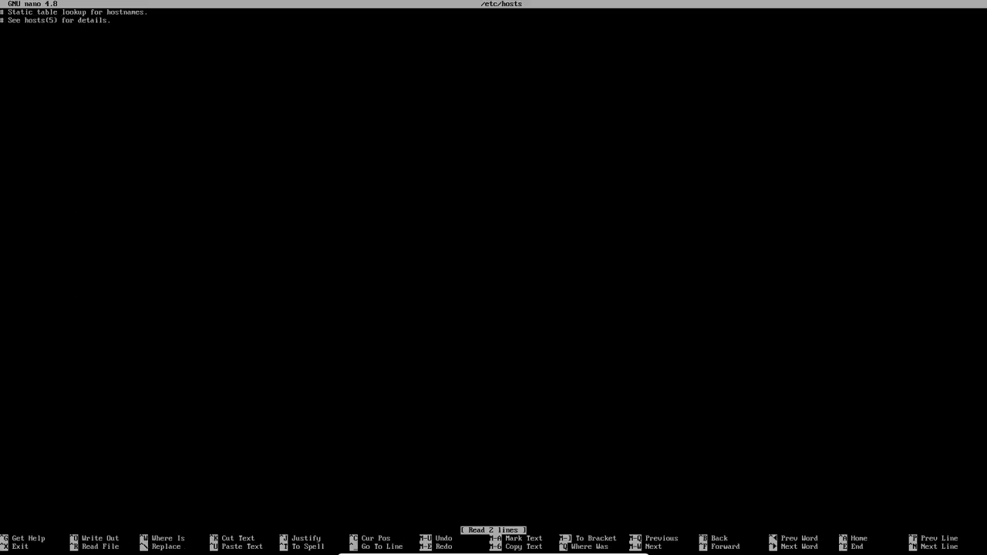
type("127.0.0.1\t\tlocalhost")
key("Return")
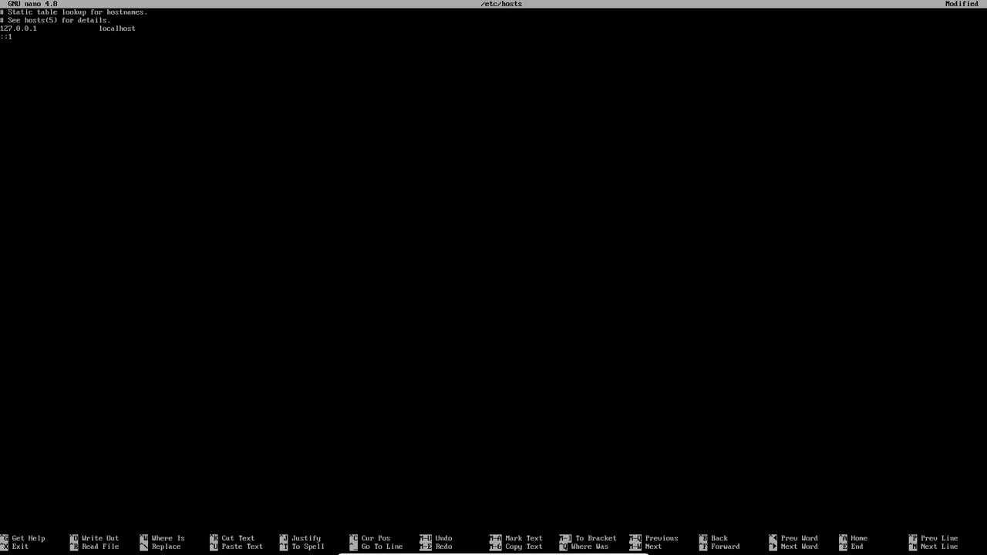
type("ocalhost")
key("BackSpace")
Add a 127.0.0.1 entry for Archlinux.localdomain and Archlinux to /etc/hosts, and save the file.
type("127.0.0.1\tArchlinux.localdomaon")
key("BackSpace")
key("BackSpace")
type("in")
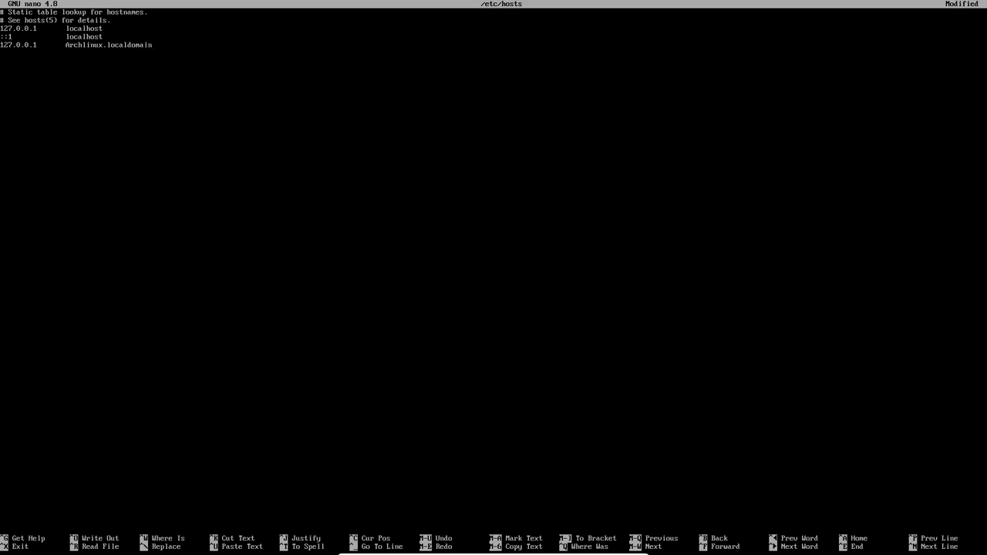
type("   Archlinux")
key("ctrl+x")
key("y")
key("Return")
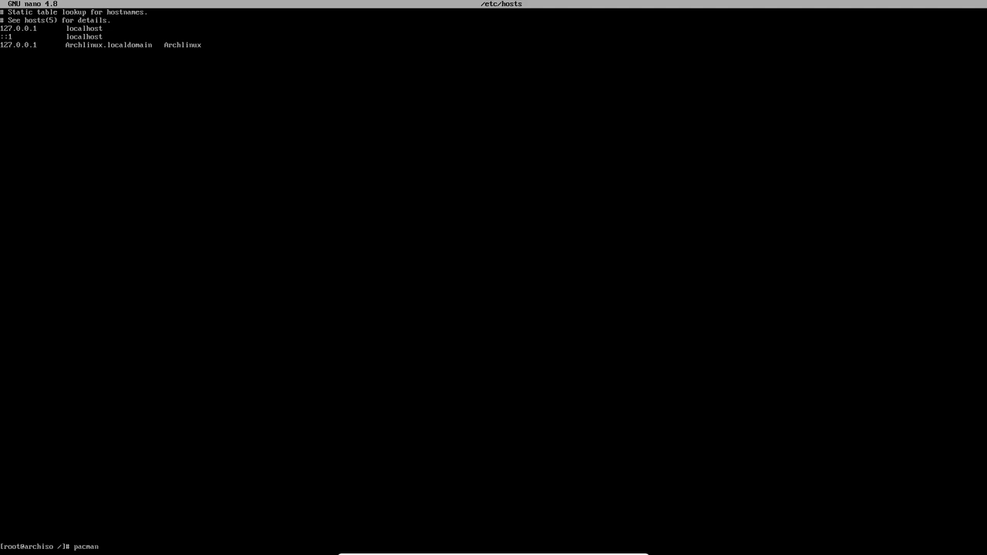
Install the networkmanager package with pacman and accept the installation.
type("S networkmanager")
key("Return")
key("Return")
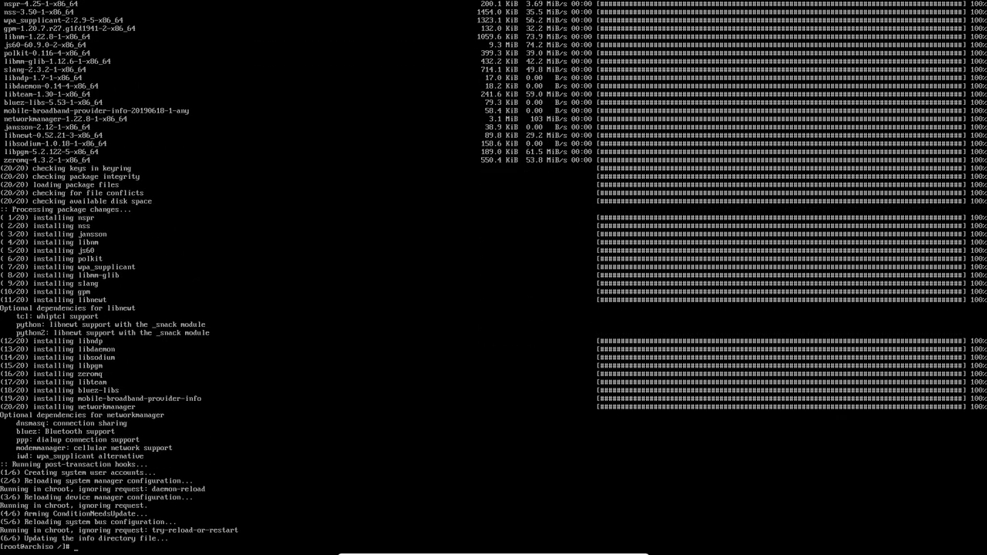
Try to enable the service under the name Networkmanager with systemctl.
type("systemctl enable NetworkMa")
key("BackSpace")
key("BackSpace")
type("manager")
key("Return")
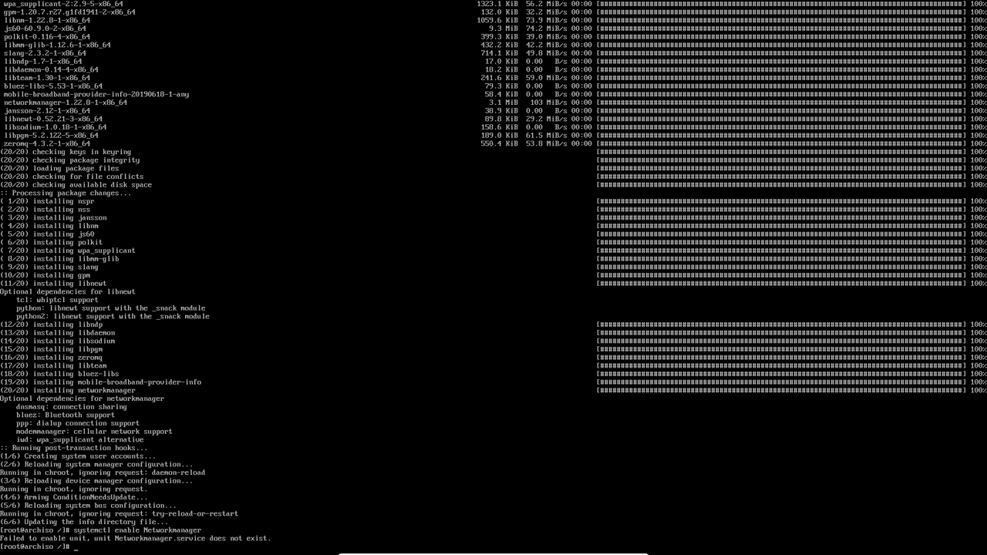
Enable the service under the corrected name NetworkManager with systemctl.
key("Up")
key("BackSpace")
key("BackSpace")
key("BackSpace")
key("BackSpace")
key("BackSpace")
key("BackSpace")
key("BackSpace")
type("Manager")
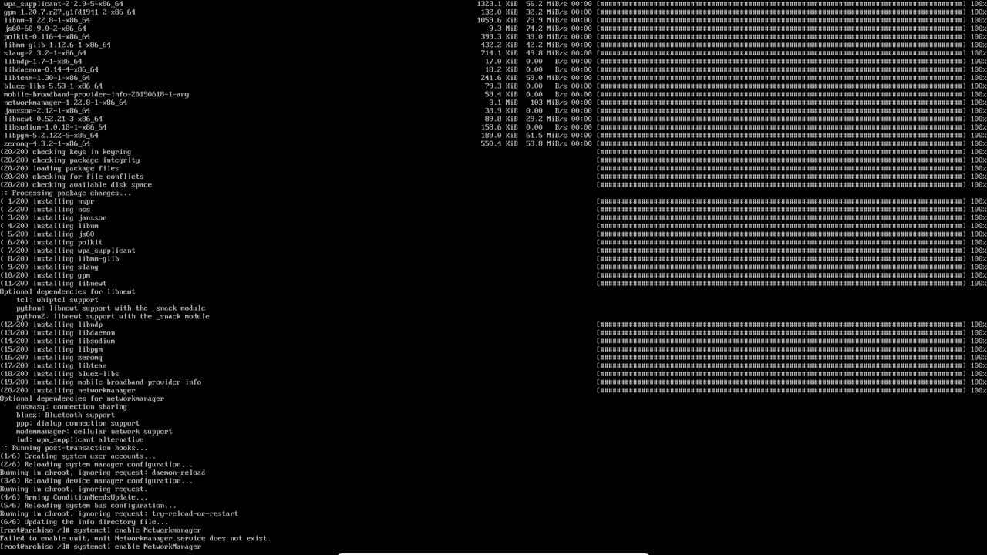
key("Return")
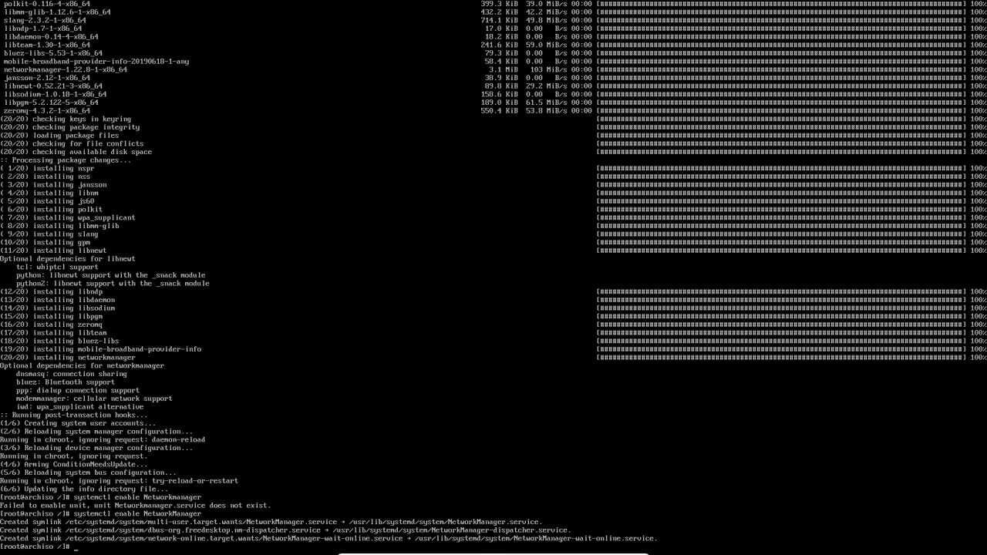
Run passwd and set the root password, entering the new password twice.
key("Return")
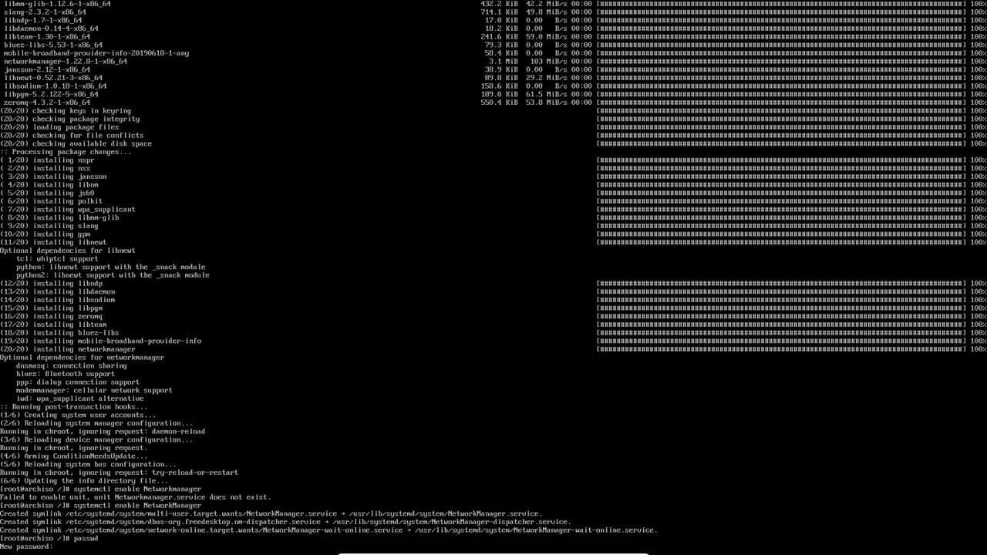
key("Return")
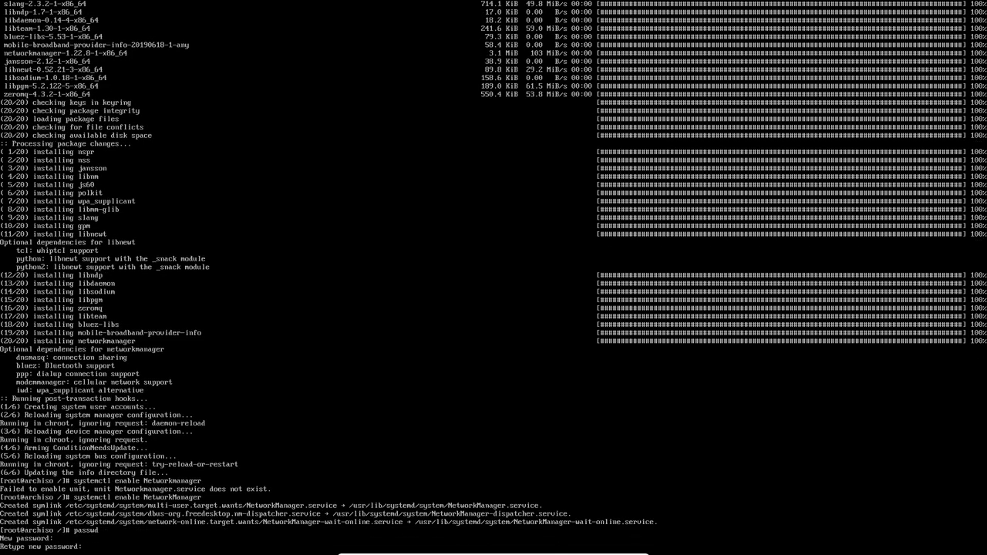
key("Return")
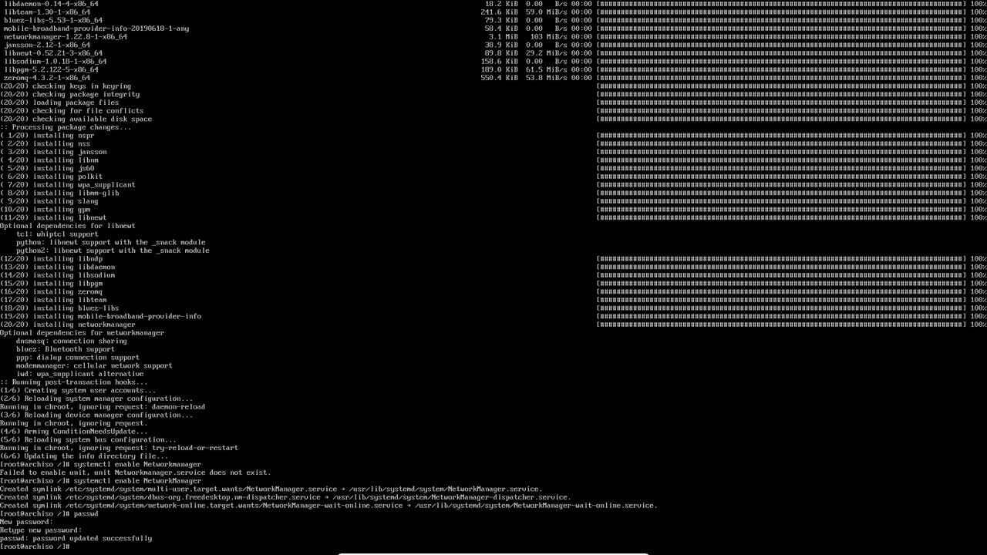
Install the grub and efibootmgr packages with pacman and accept the installation.
type("pacman -S grub efibootmgr")
key("Return")
key("Return")
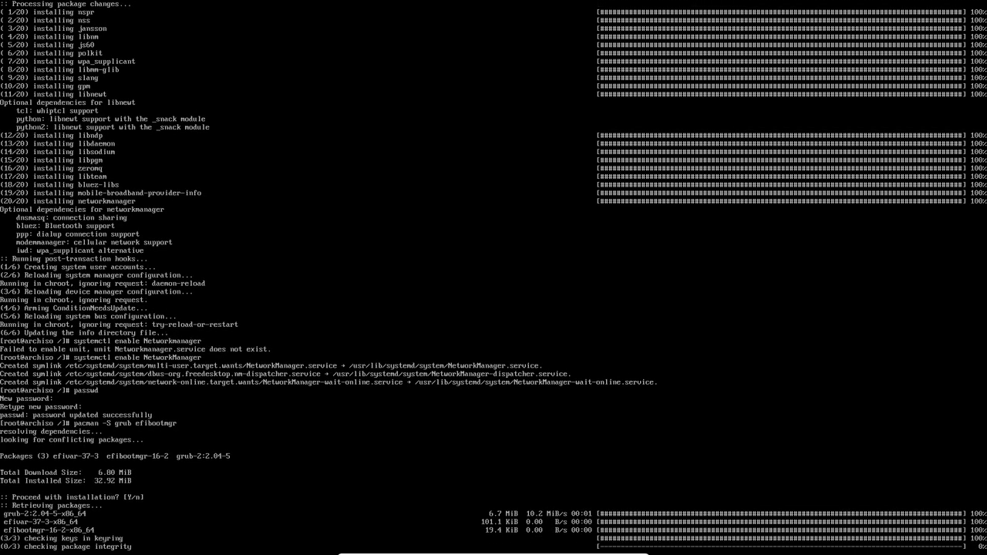
Try to run grub-install with --target=x86_64-efi and --efi-directory=/boot/efi.
type("grub-install --")
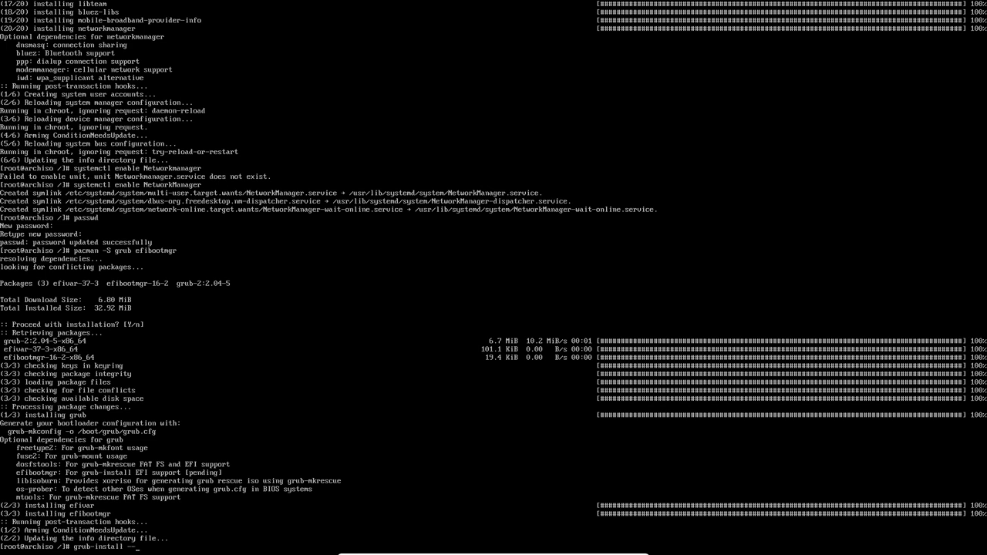
type("target=x86_64")
key("BackSpace")
key("BackSpace")
type("64")
type("-efi")
type(" --efi")
type("-dri")
type("rectory=")
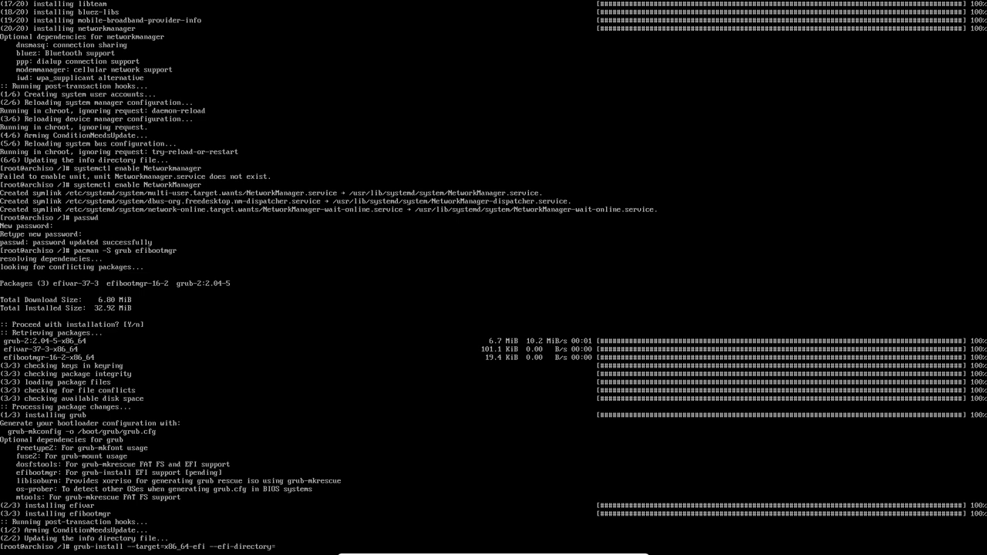
type("oot/efi")
key("Return")
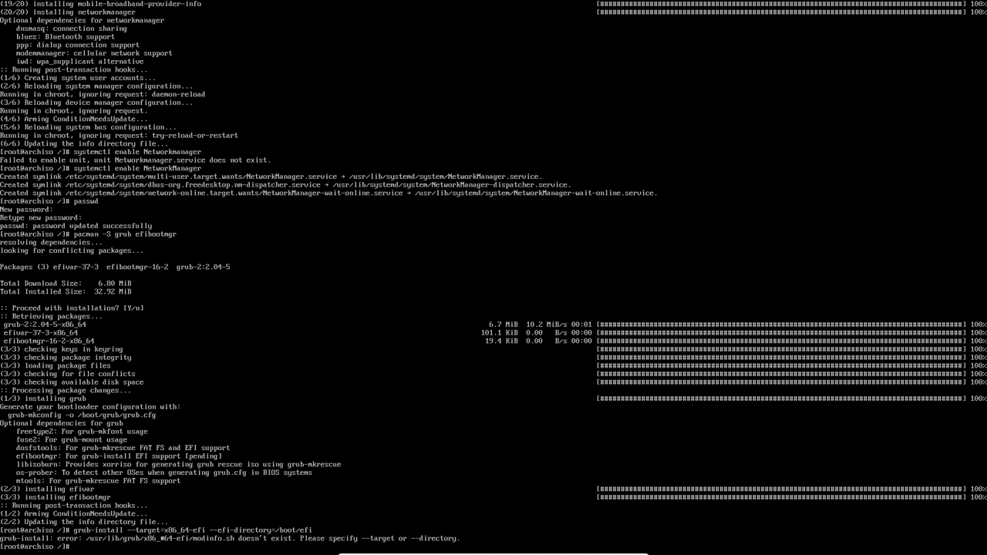
Remove the stray character from the grub-install target so it reads x86_64-efi, and rerun the command with /boot/efi as EFI directory.
key("Up")
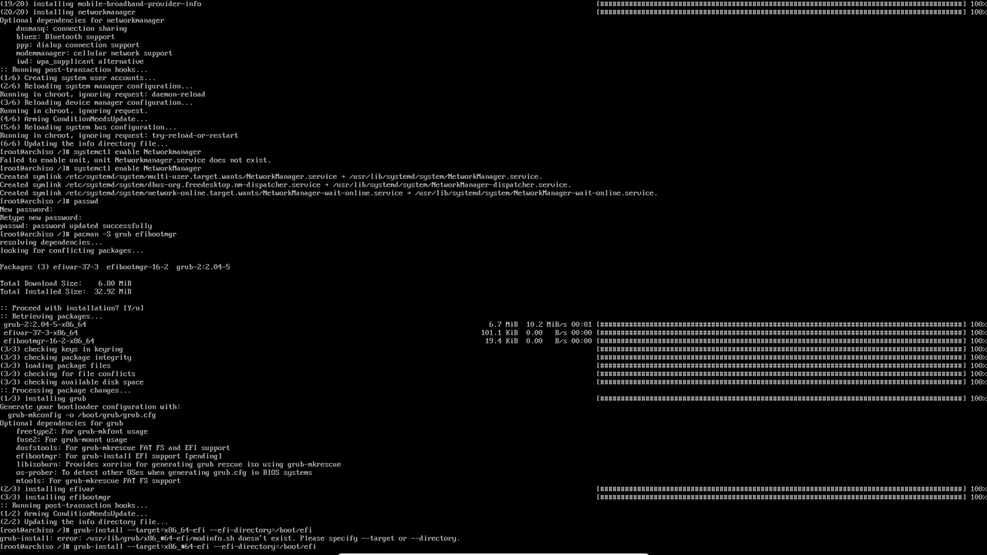
key("BackSpace")
key("Return")
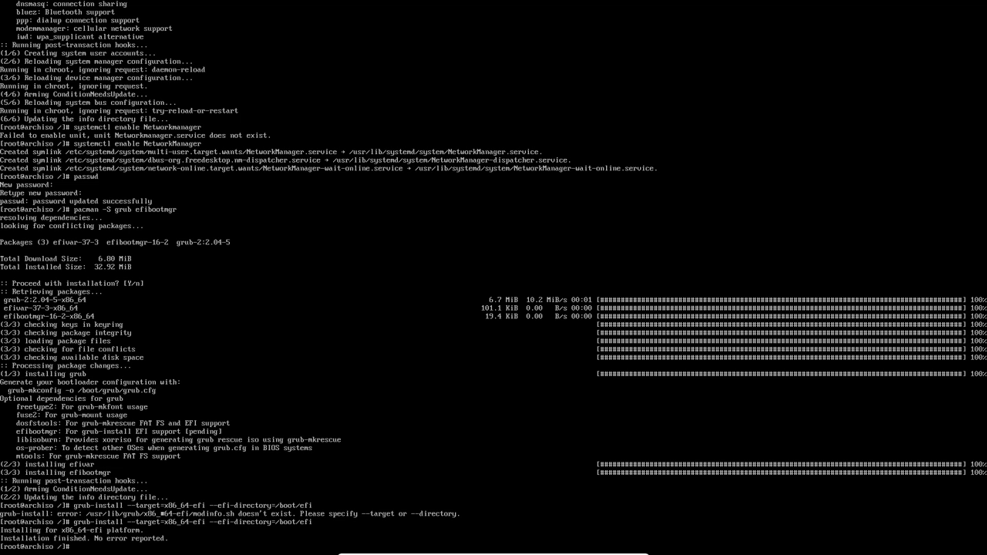
Generate the GRUB configuration file at /boot/grub/grub.cfg with grub-mkconfig -o.
type("grub-mkconfig -o /boot/grub/grub:cf")
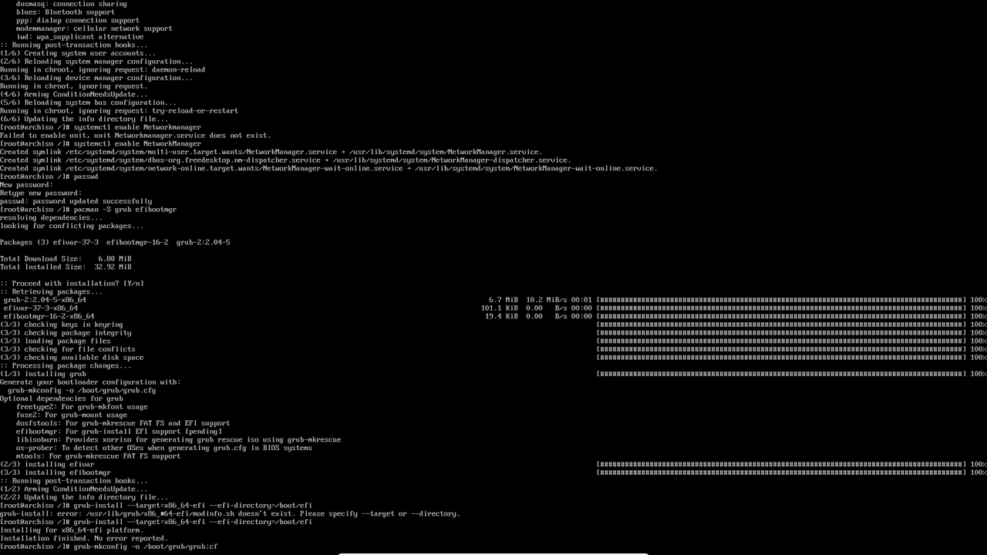
type("g")
key("Return")
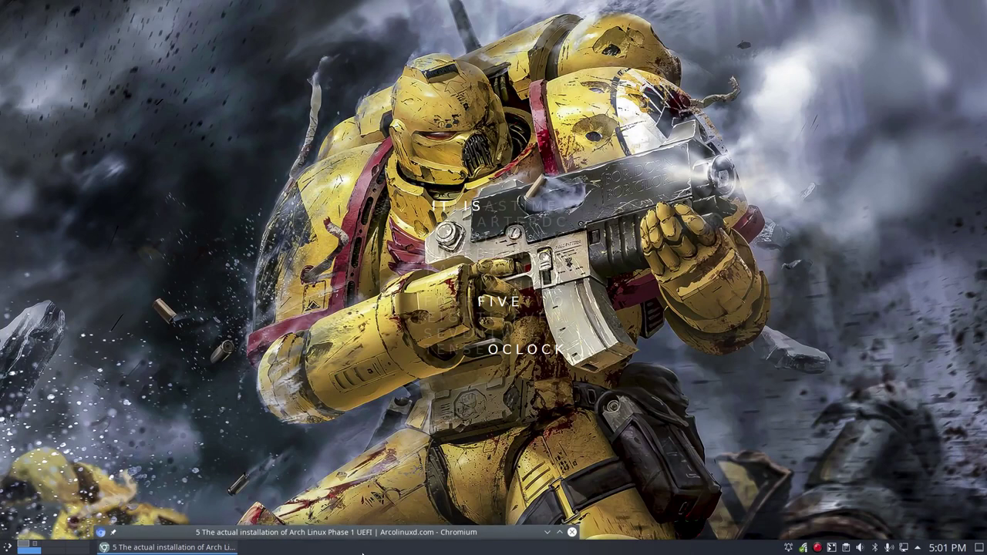
Bring the Chromium window with the ArcoLinuxD guide to the desktop running the virtual machine and maximize it.
double_click(253, 534)
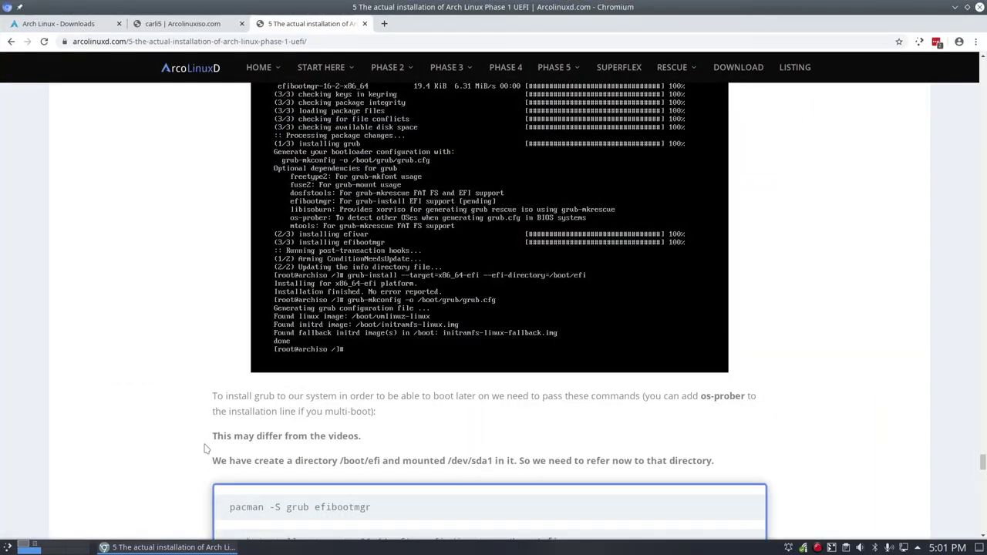
left_click(954, 7)
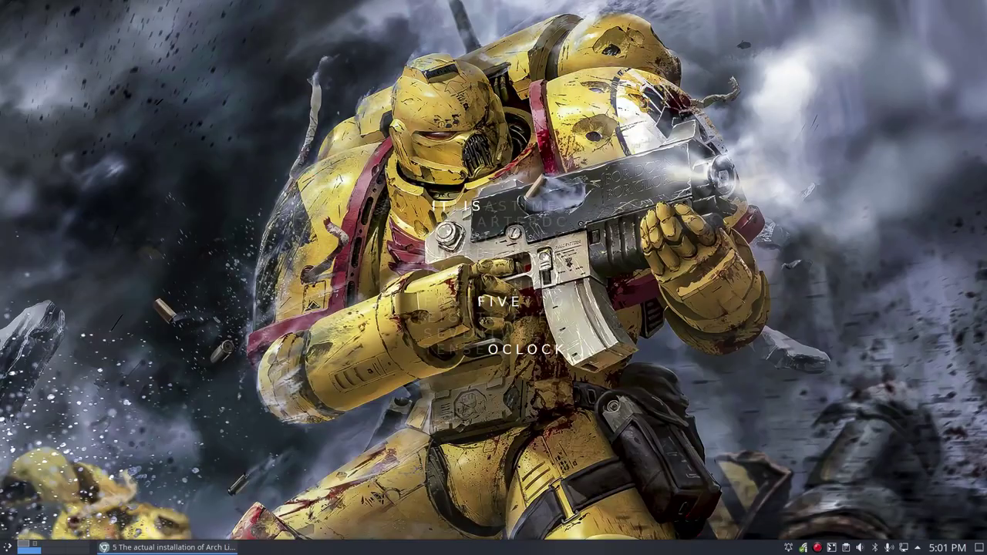
left_click(166, 547)
mouse_move(522, 123)
left_mouse_down()
mouse_move(230, 90)
mouse_move(0, 35)
mouse_move(986, 432)
mouse_move(965, 445)
mouse_move(802, 308)
mouse_move(538, 132)
left_mouse_up()
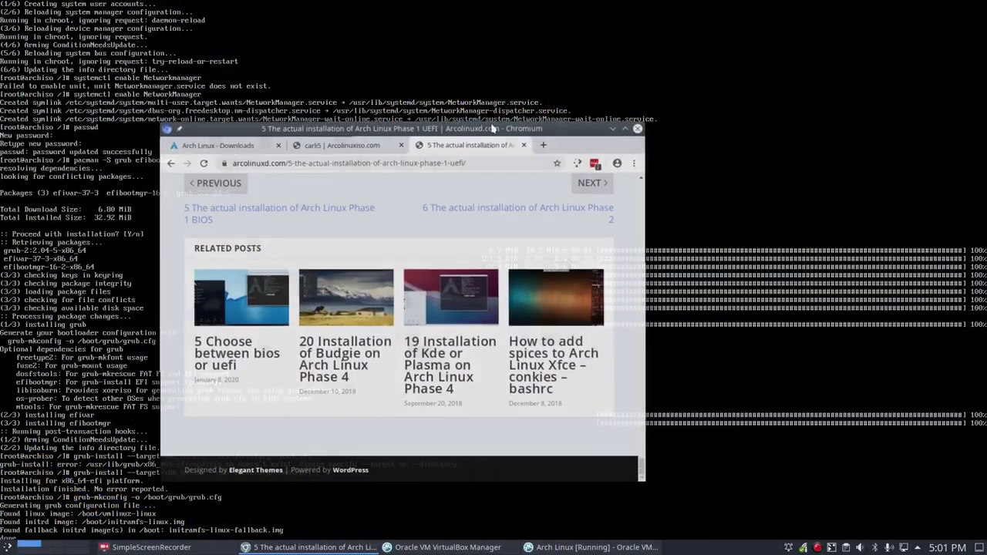
double_click(517, 131)
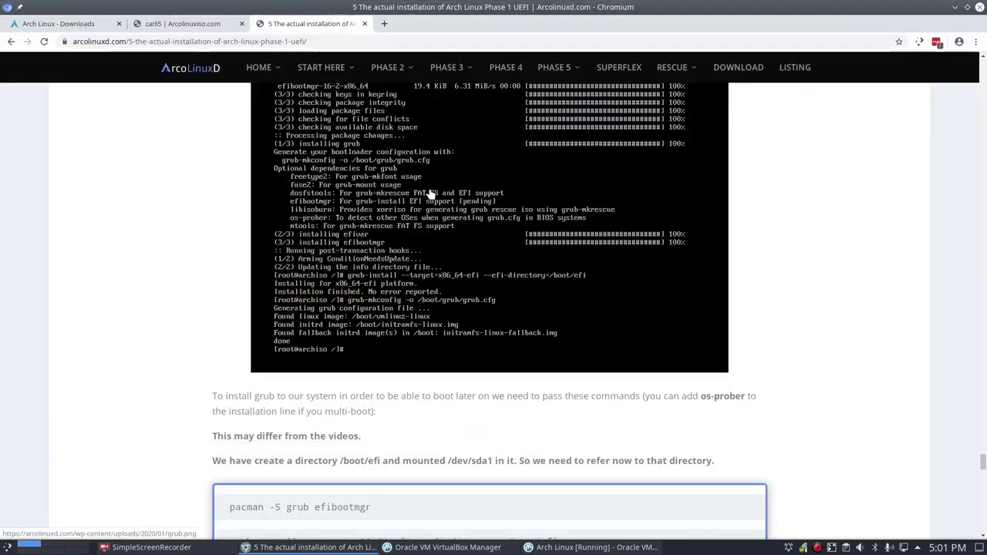
Read the guide's sections on the optional commands for switching SSDs and on exiting, unmounting and rebooting.
scroll(187, 392, "down", 3)
scroll(187, 392, "down", 9)
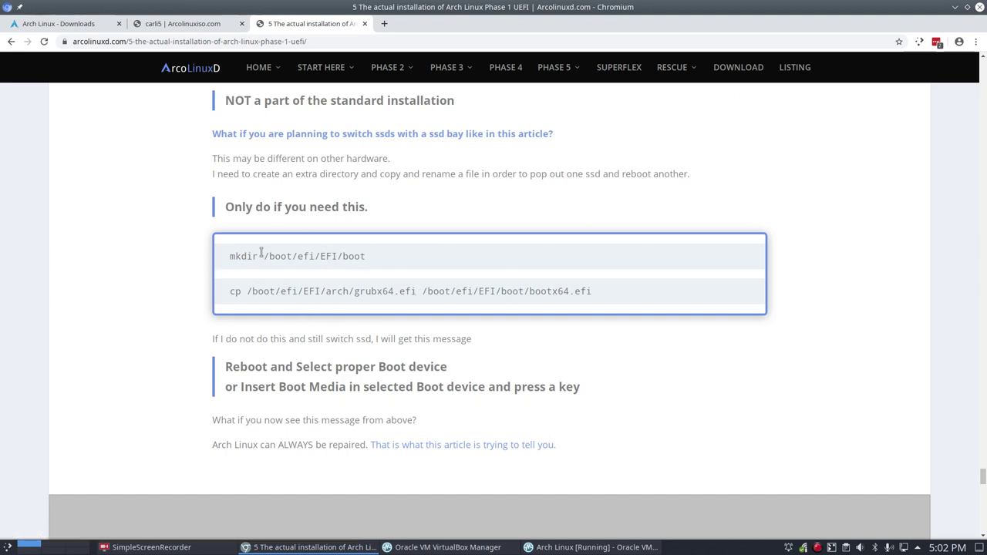
left_click_drag(262, 256, 421, 261)
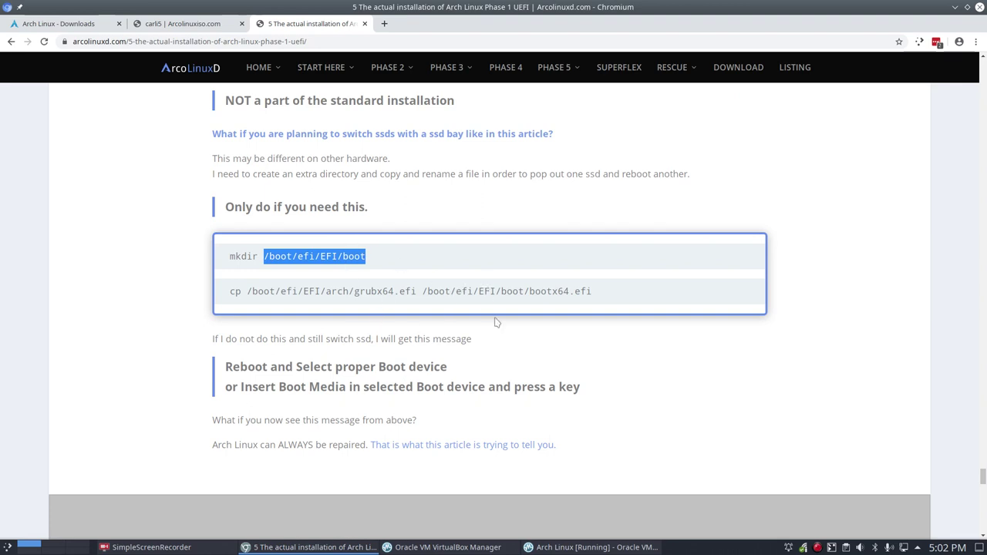
left_click(521, 333)
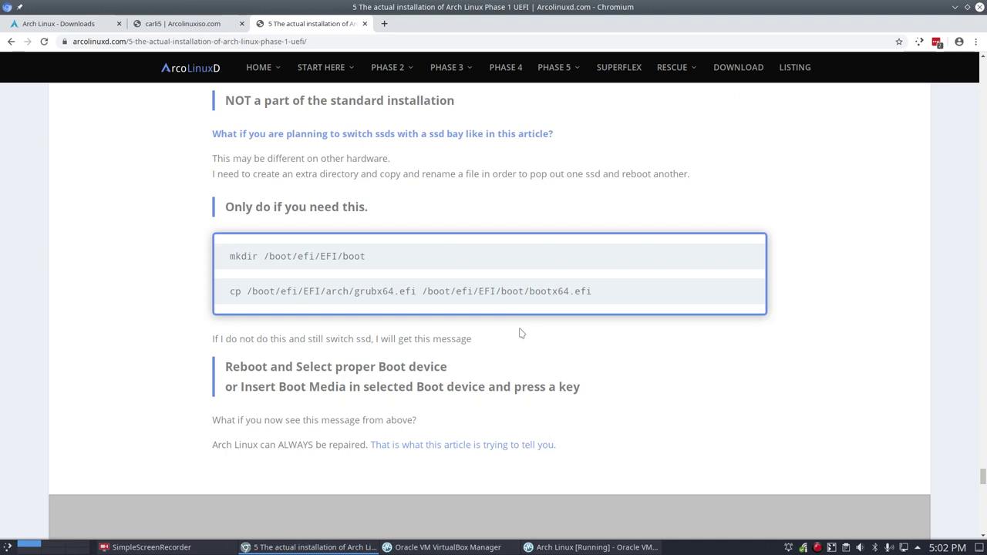
scroll(521, 333, "down", 5)
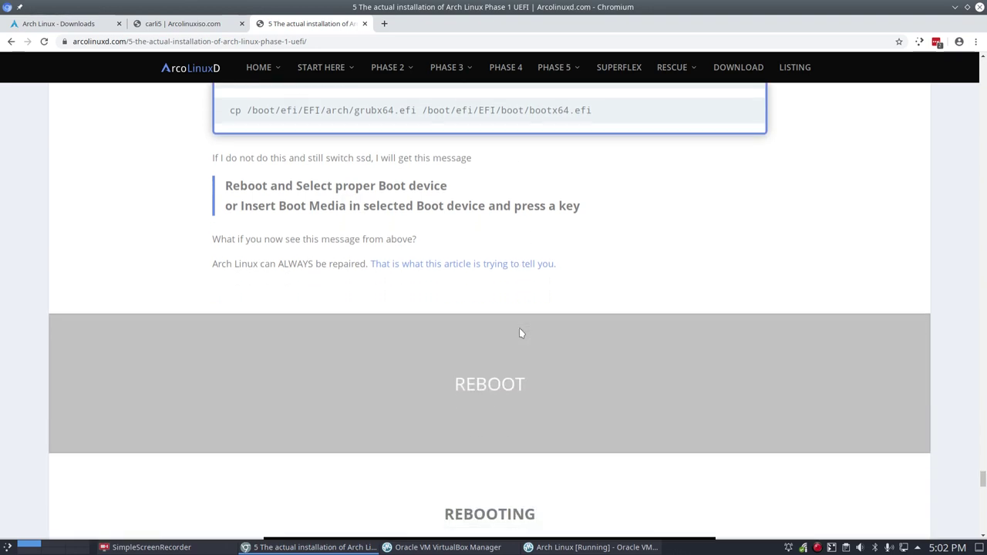
scroll(521, 328, "down", 7)
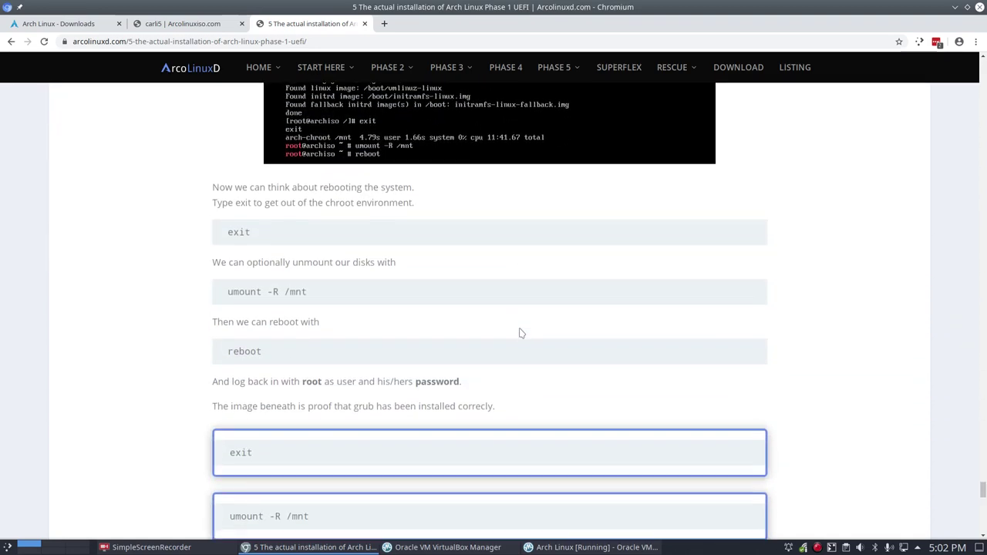
Switch back to the VirtualBox machine and exit the chroot environment.
key("alt+Tab")
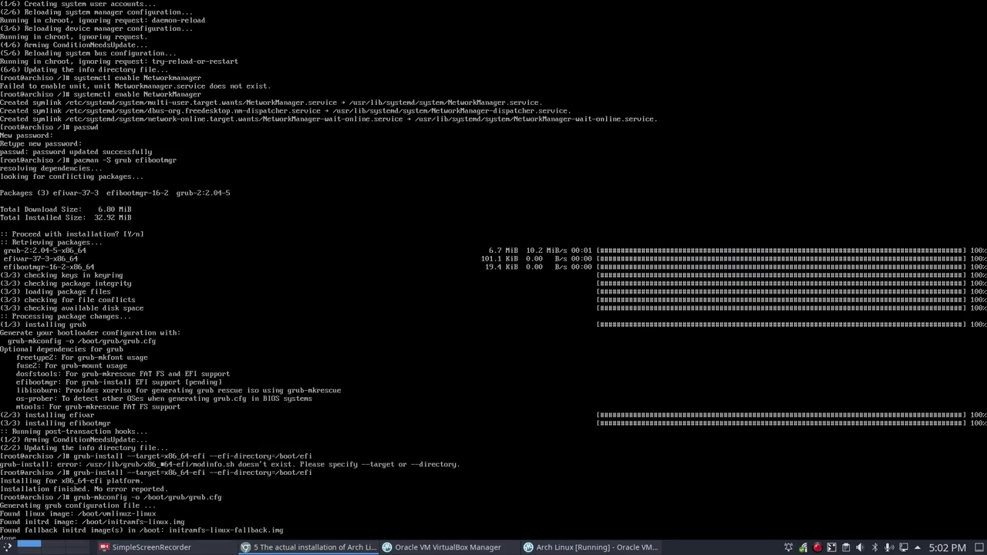
type("exit")
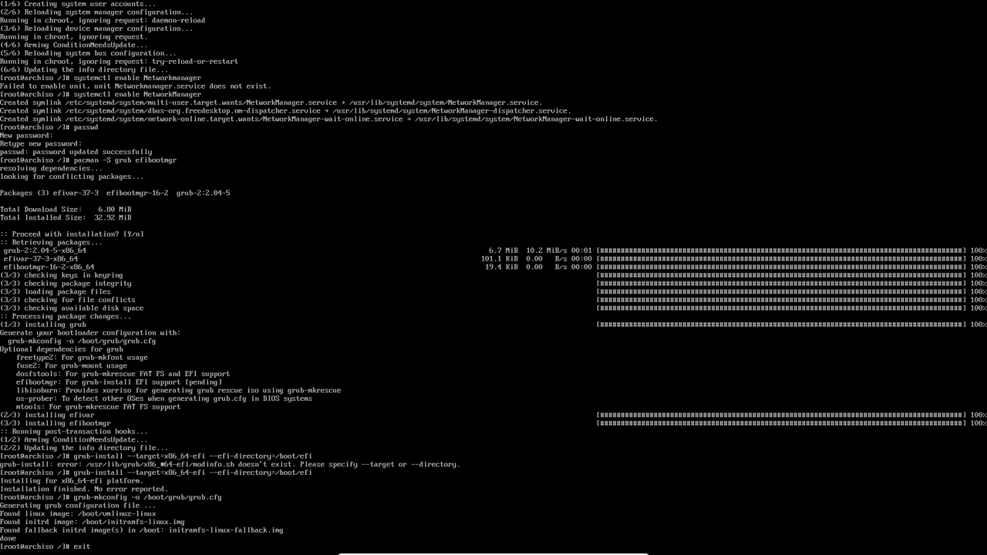
key("Return")
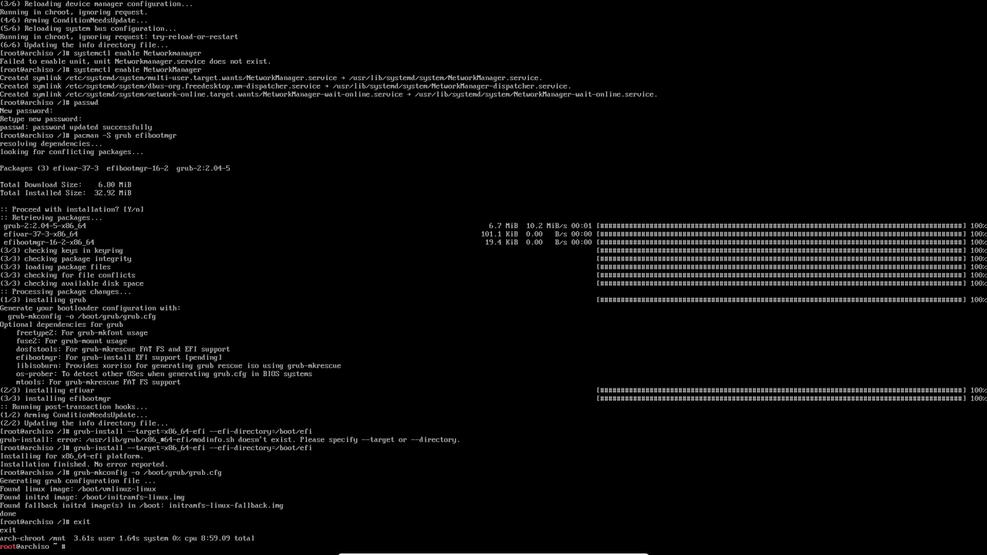
Unmount /mnt recursively with umount -R and reboot the machine.
type("umount -R /mnt")
key("Return")
type("reboot")
key("Return")
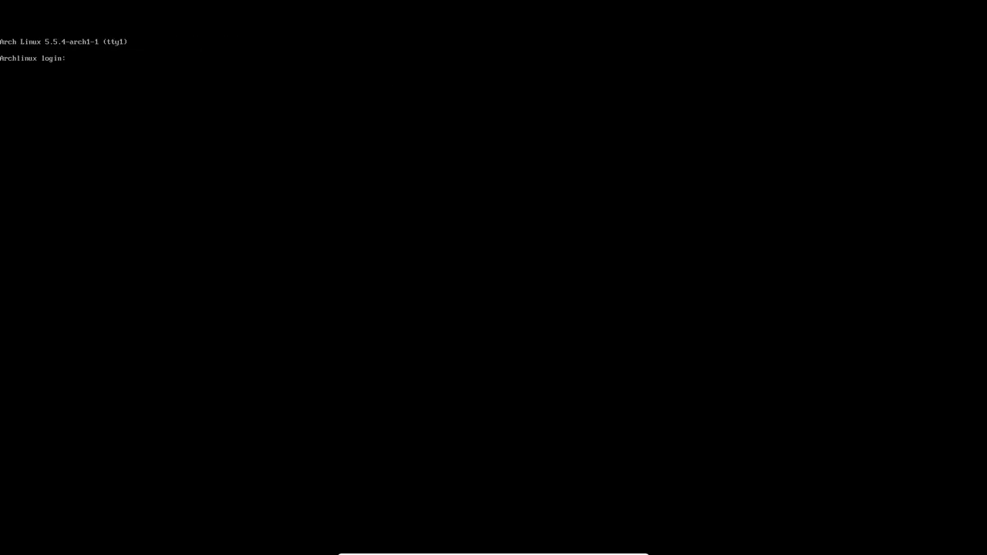
Log in to the new system as root with the root password.
type("ot")
key("Return")
key("Return")
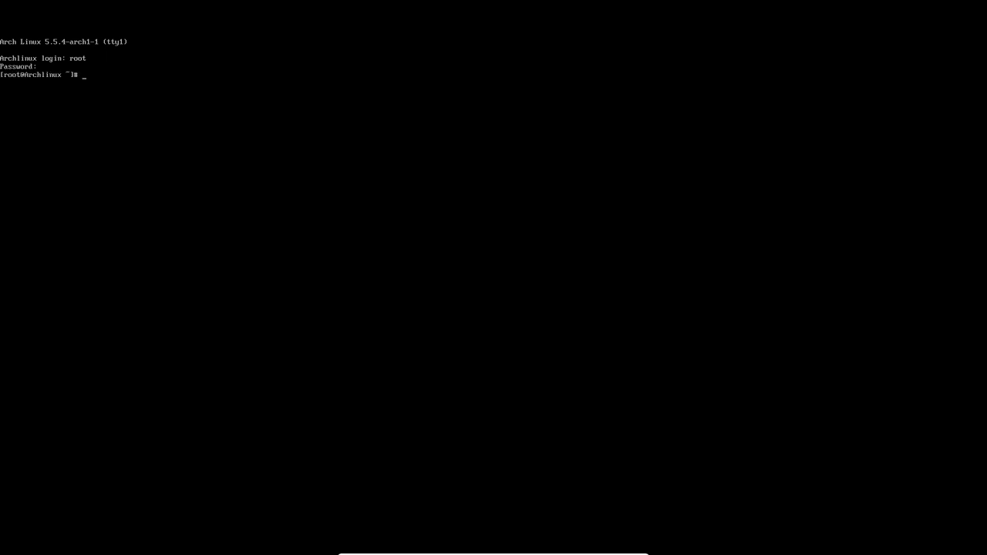
Refresh the package databases and run a full system upgrade with pacman -Syyu.
type("sudo")
key("BackSpace")
key("BackSpace")
key("BackSpace")
key("BackSpace")
type("pacman -Syyyu")
key("BackSpace")
key("BackSpace")
type("u")
key("Return")
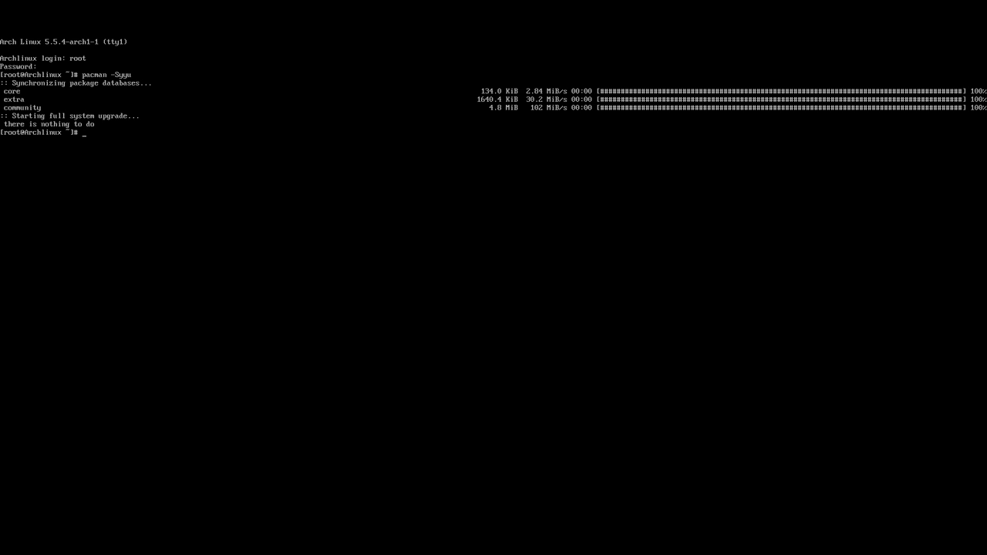
Install the bash-completion package with pacman and accept the installation.
type("pacman -S bash")
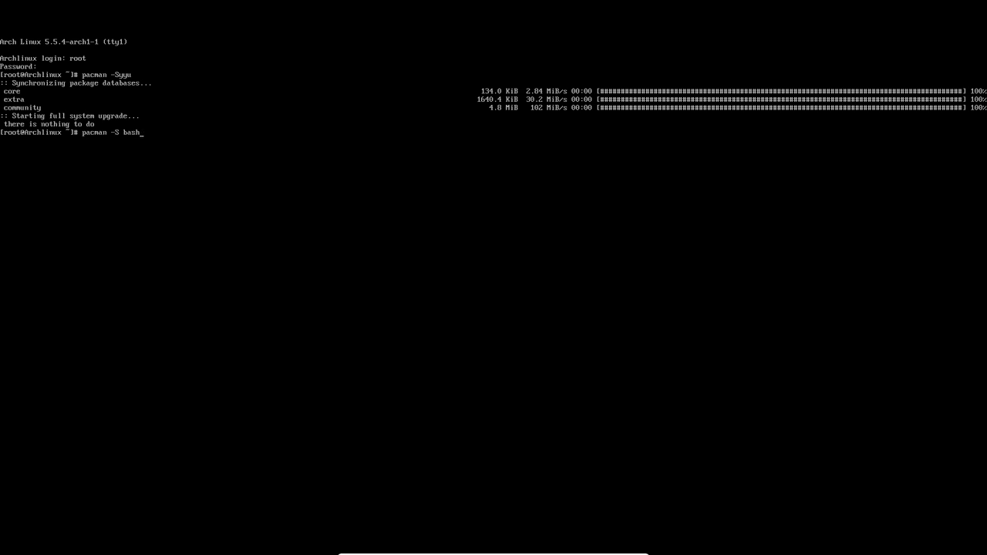
type("-completion")
key("Return")
key("Return")
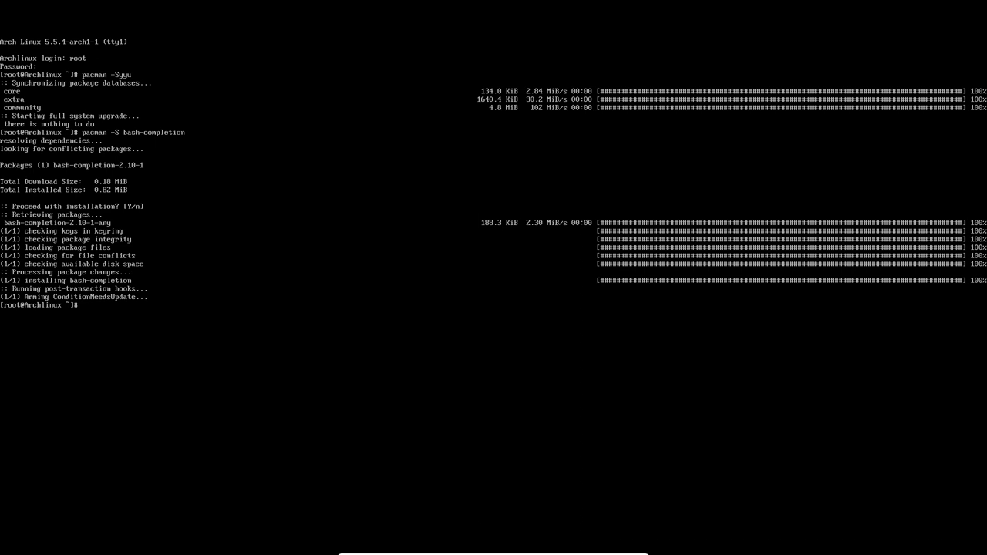
Create a user with useradd -m, primary group users, groups audio,video,network,wheel,storage,rfkill, and shell /bin/bash.
type("use")
type("er")
type("add")
type(" -m")
type(" -g users")
type(" -G")
key("BackSpace")
type("G audio,vieo")
key("BackSpace")
key("BackSpace")
type("deo,network,wheel,storage")
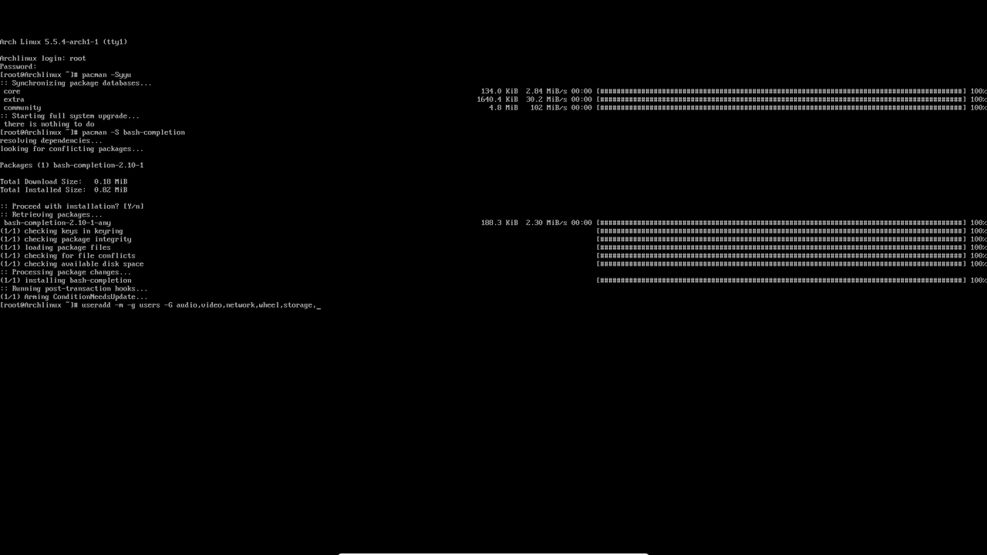
type(",rfkill")
type(" -s bin")
type(" /bin/bash")
type(" erik")
key("Return")
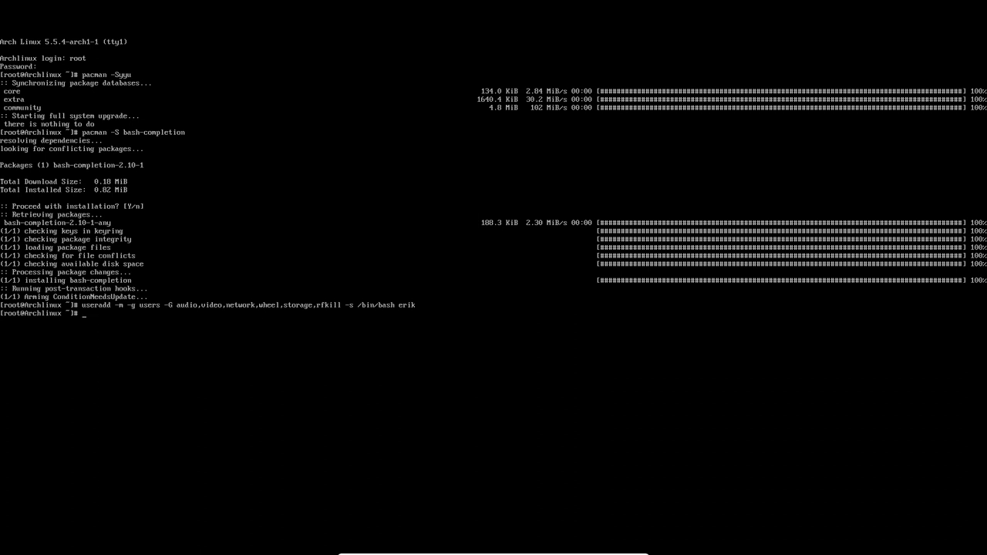
Set the new user's account password with passwd, entering the password twice.
type("pasw")
type("ws")
type("d")
type(" erik")
key("Return")
key("Return")
key("Return")
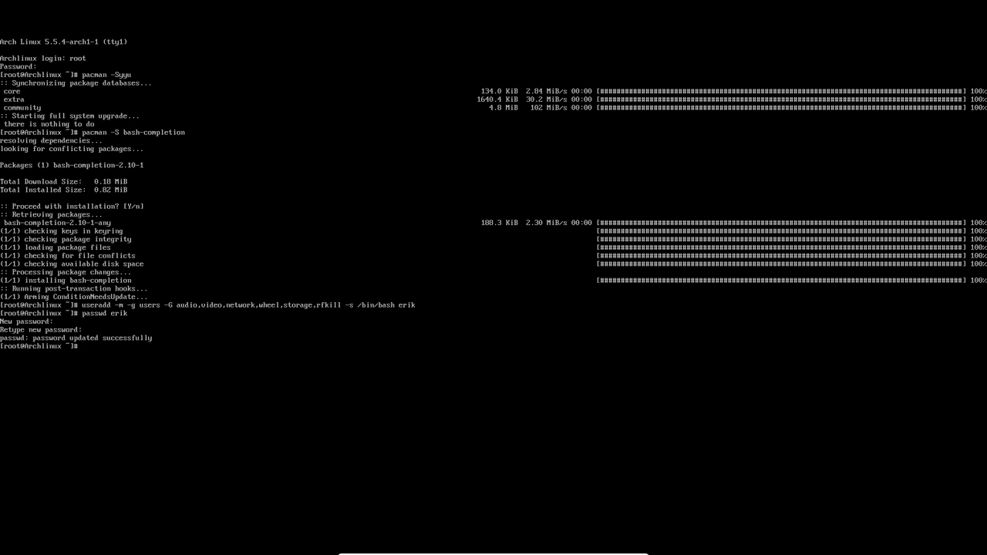
Open the sudoers file in nano by running visudo with the EDITOR variable set to nano.
type("EXI")
type("ITOR")
type("=nano vis")
type("udo")
key("Return")
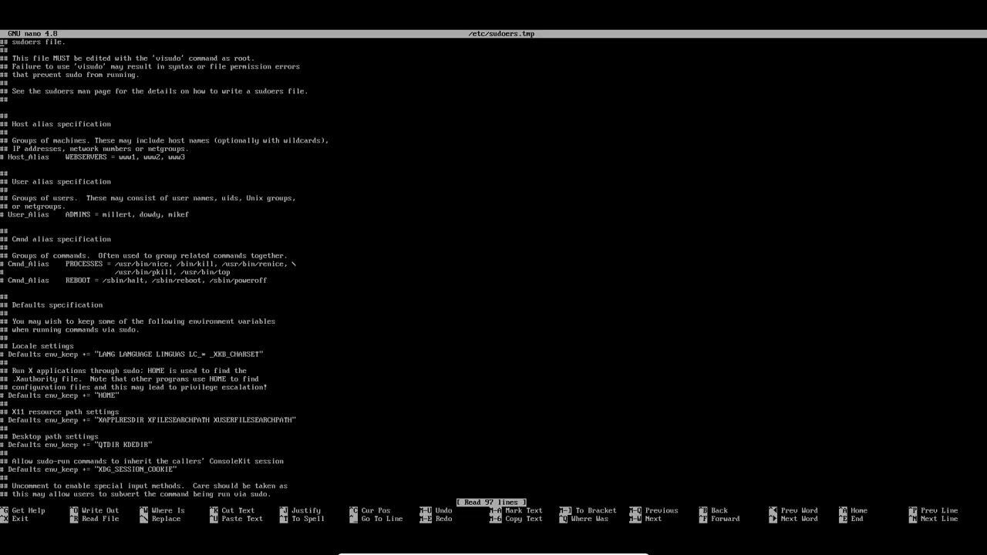
Uncomment the line %wheel ALL=(ALL) ALL in the sudoers file, save it and exit nano.
key("Page_Down")
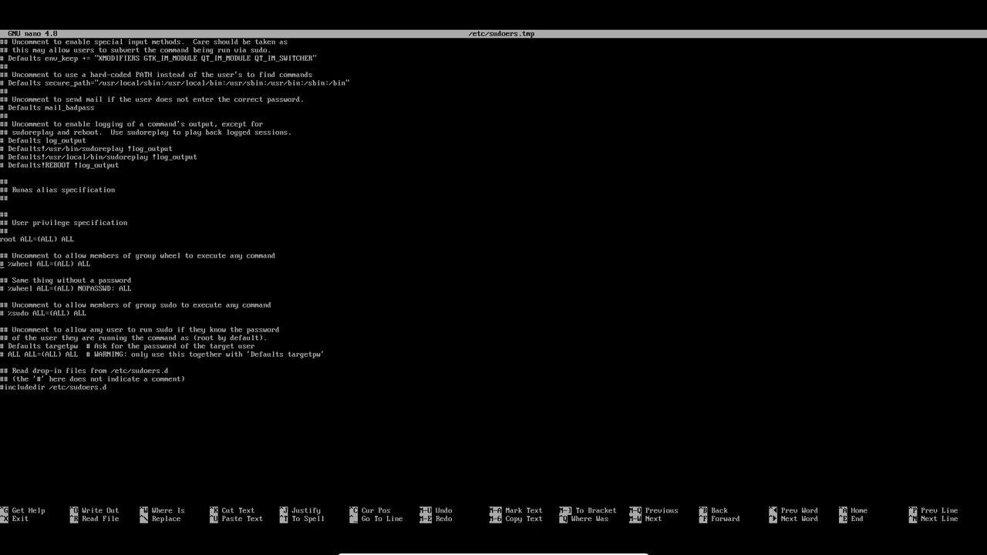
key("Delete")
key("Delete")
key("Delete")
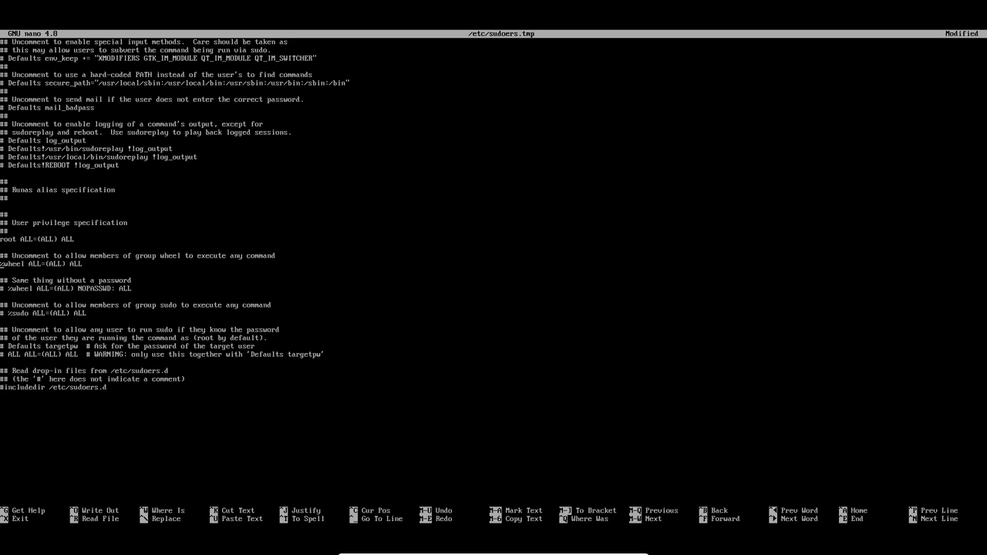
key("ctrl+x")
key("y")
key("Return")
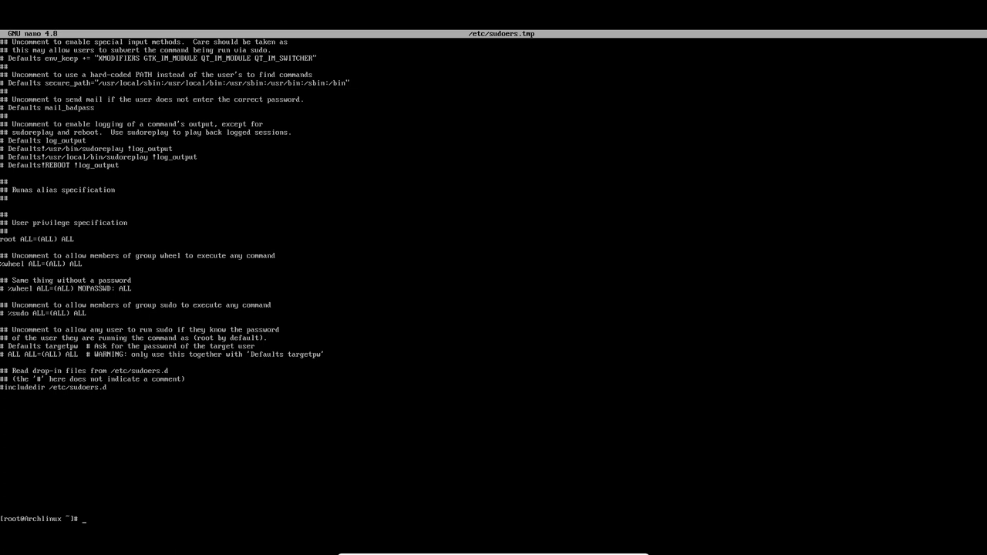
Reboot the machine and log in as the new user with the account password.
type("reboot")
key("Return")
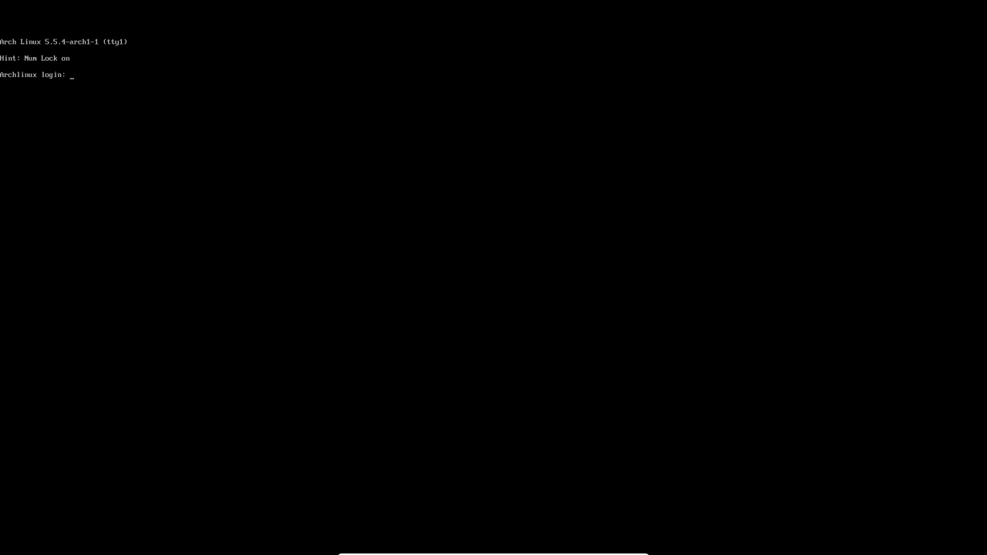
type("erik")
key("Return")
key("Return")
Run a full system upgrade with sudo pacman -Syyu, entering the user's account password for sudo.
type("sudo p")
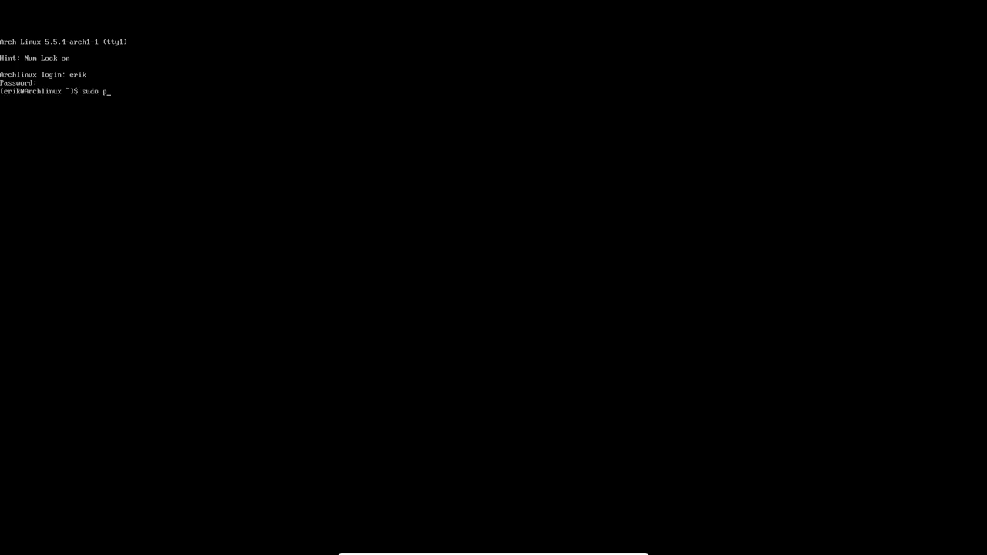
type("cm")
key("BackSpace")
key("BackSpace")
type("acman -Syyu")
key("Return")
key("Return")
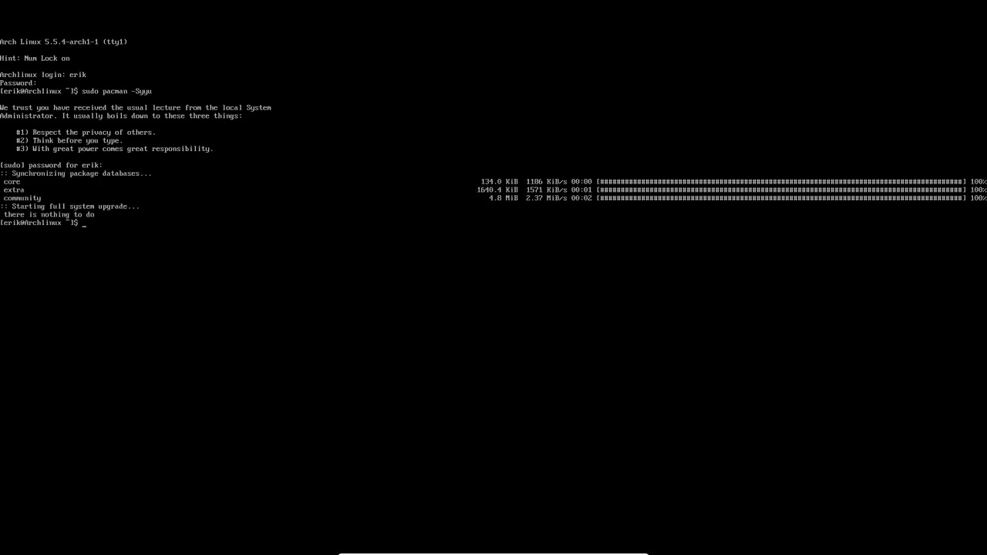
Install firefox with sudo pacman -S, accepting the default ttf-font provider gnu-free-fonts and the installation.
type("sudo pacman -S")
type("firefox")
key("Return")
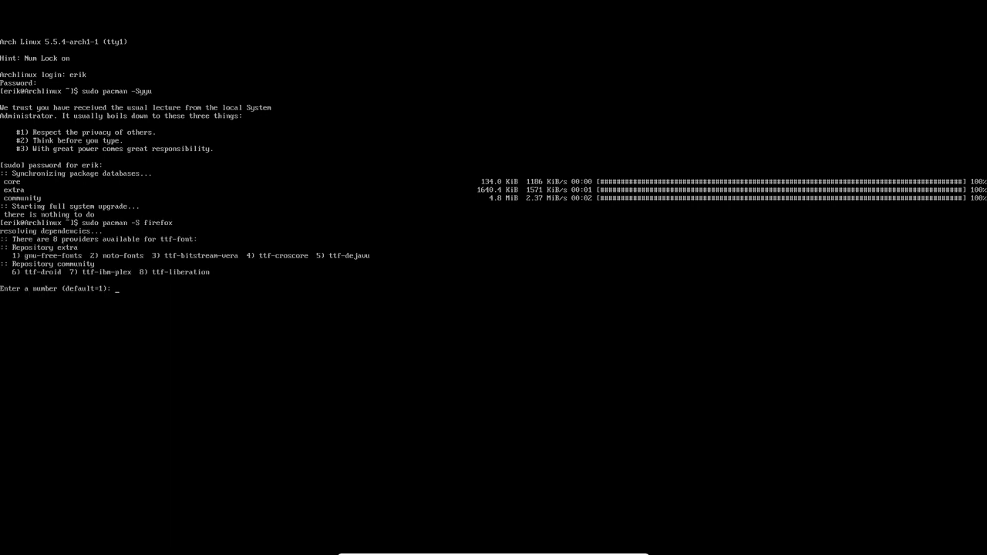
key("Return")
key("Return")
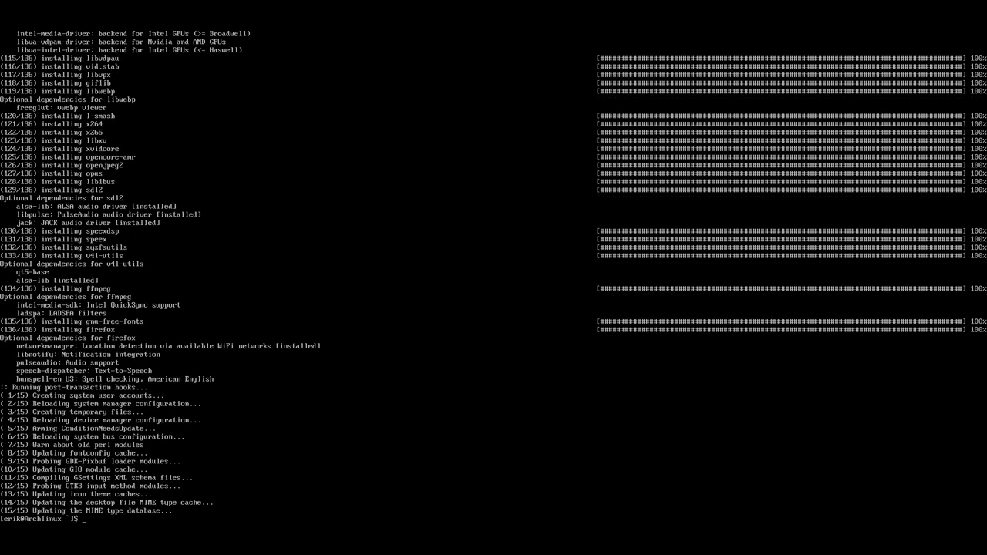
Install xorg-server, xorg-apps, xorg-xinit and xterm with sudo pacman -S, taking all xorg-apps members.
type("sudo pacman -S xorg")
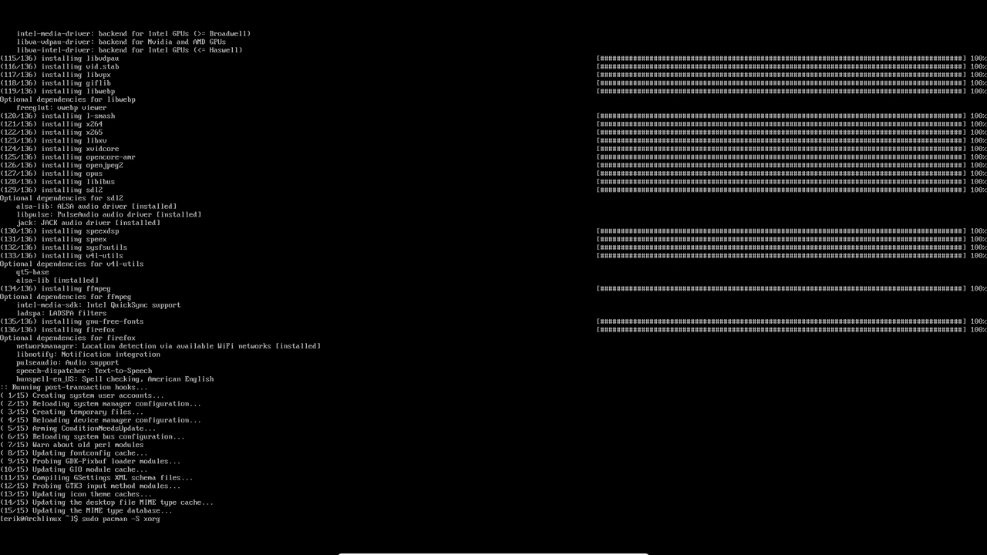
type("-server xorg-apps xorg-xinit d")
key("BackSpace")
type("xterm")
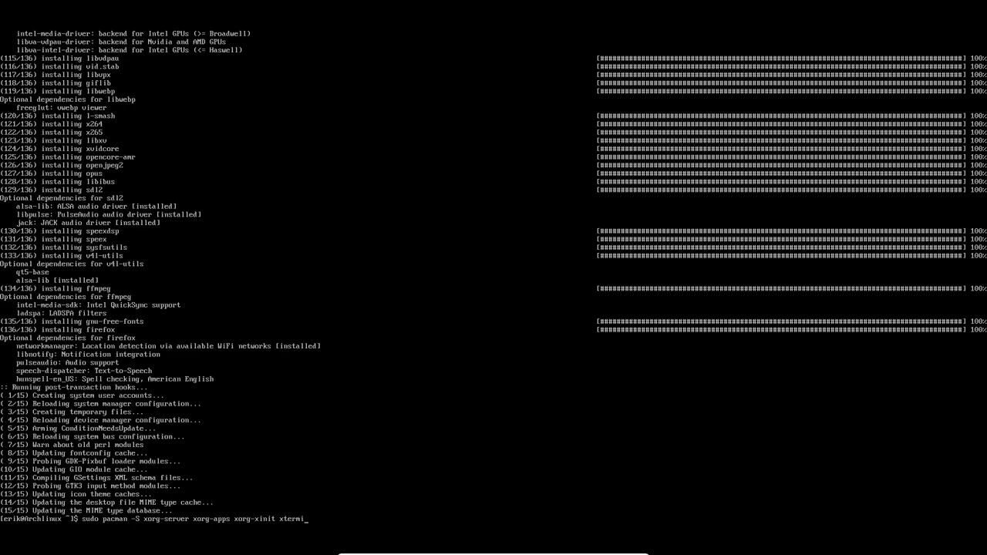
type("i")
key("BackSpace")
key("Return")
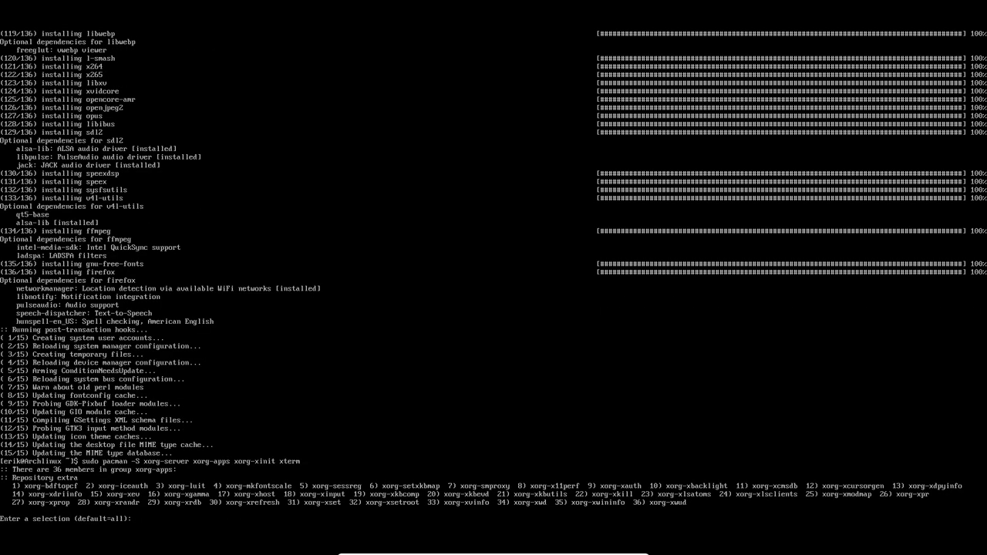
key("Return")
key("Return")
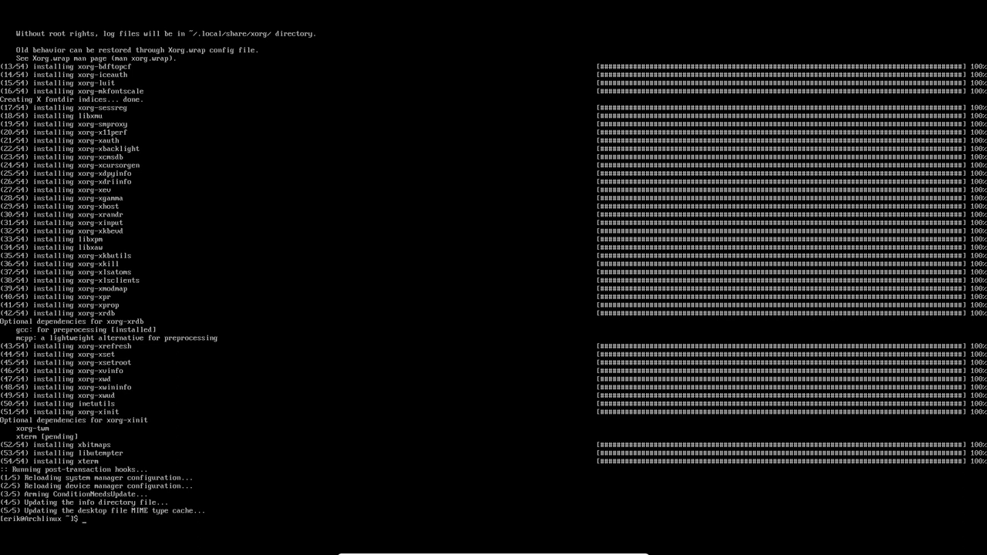
List the package names that complete sudo pacman -S linux.
type("duo")
key("BackSpace")
key("BackSpace")
key("BackSpace")
type("duo")
type("do pacma")
type("n -S lin")
type("ux")
key("Tab")
key("Tab")
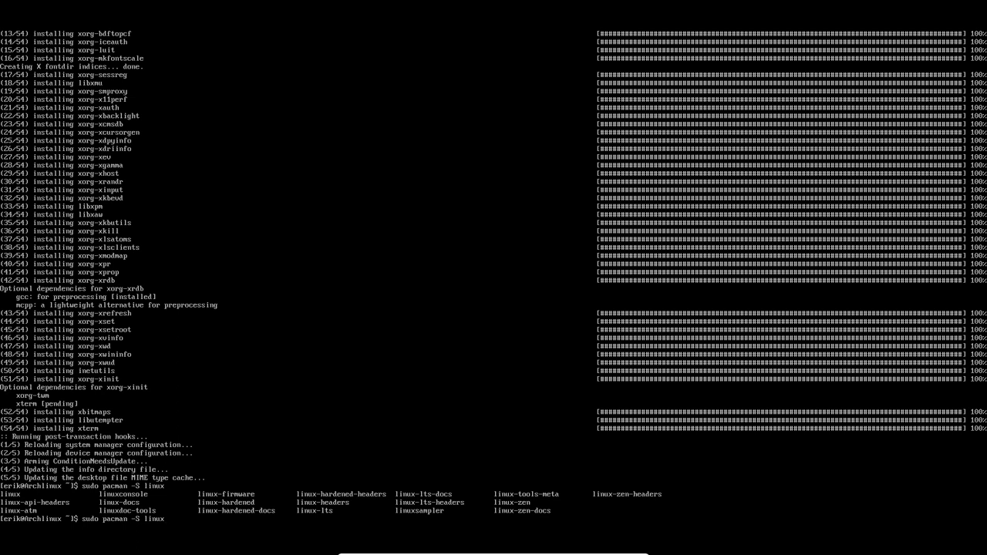
List the package names that complete sudo pacman -S nvidia and clear the command without running it.
type("nvi")
key("Tab")
key("Tab")
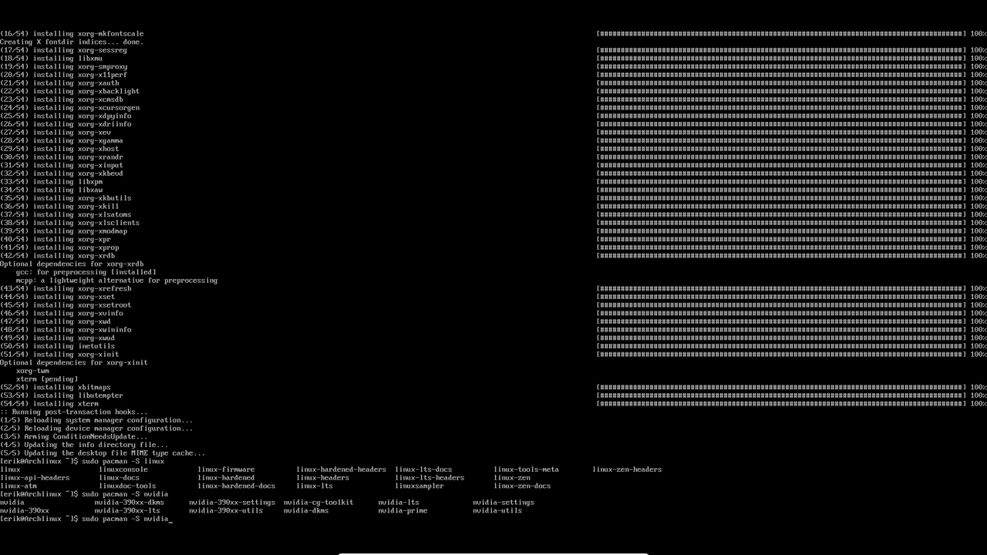
key("BackSpace")
key("BackSpace")
key("BackSpace")
key("BackSpace")
key("BackSpace")
key("BackSpace")
key("BackSpace")
key("BackSpace")
key("BackSpace")
key("BackSpace")
key("BackSpace")
key("BackSpace")
key("BackSpace")
key("BackSpace")
key("BackSpace")
key("BackSpace")
key("BackSpace")
key("BackSpace")
key("BackSpace")
key("BackSpace")
Install lightdm, lightdm-gtk-greeter and lightdm-gtk-greeter-settings with sudo pacman -S and accept the installation.
type("sudo pacman -S lightdm")
type("light")
key("Tab")
key("Tab")
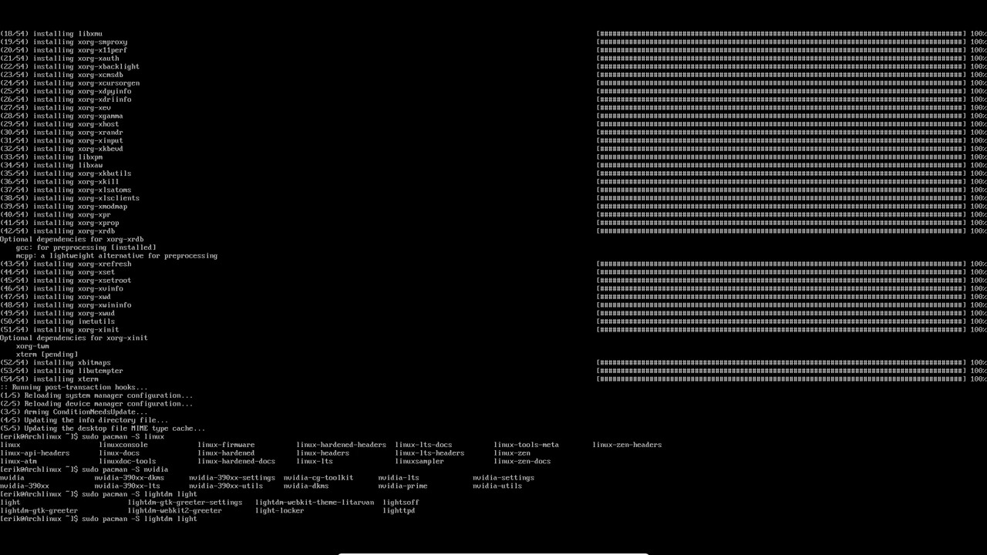
type("dm-gt")
key("Tab")
type("lightdm-gt")
key("Tab")
key("Return")
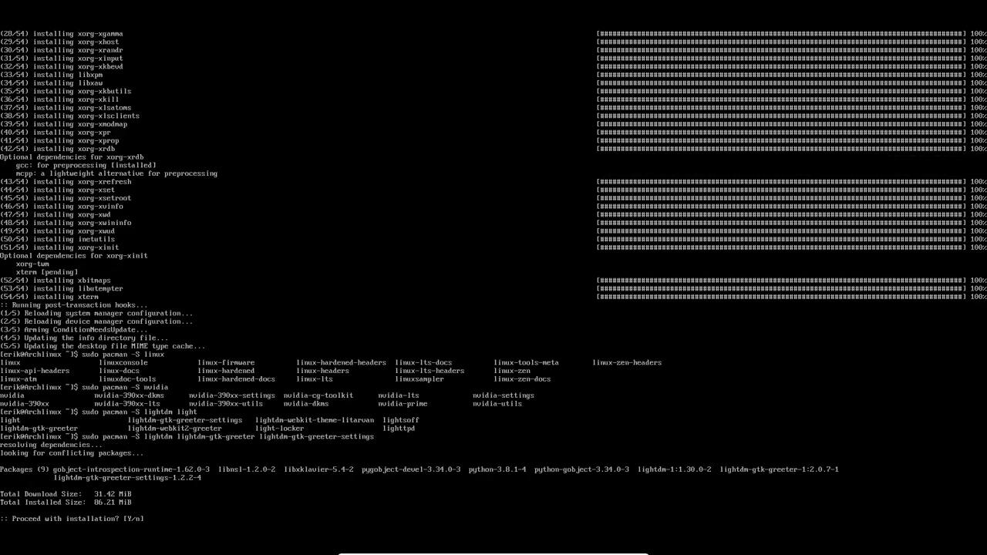
key("Return")
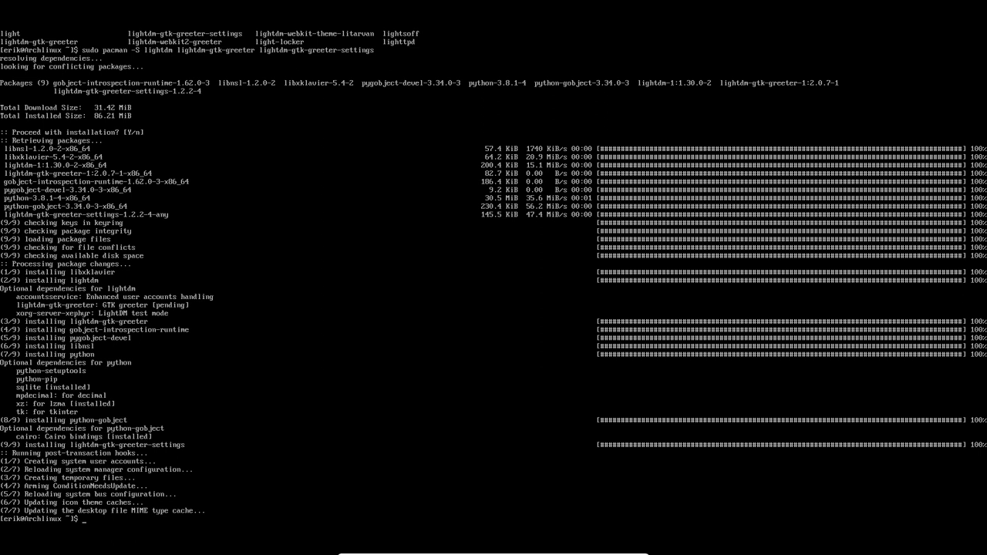
Enable the lightdm display manager at boot with sudo systemctl enable lightdm.
type("uddo")
key("BackSpace")
key("BackSpace")
type("o systemctl enable lightdm.ser")
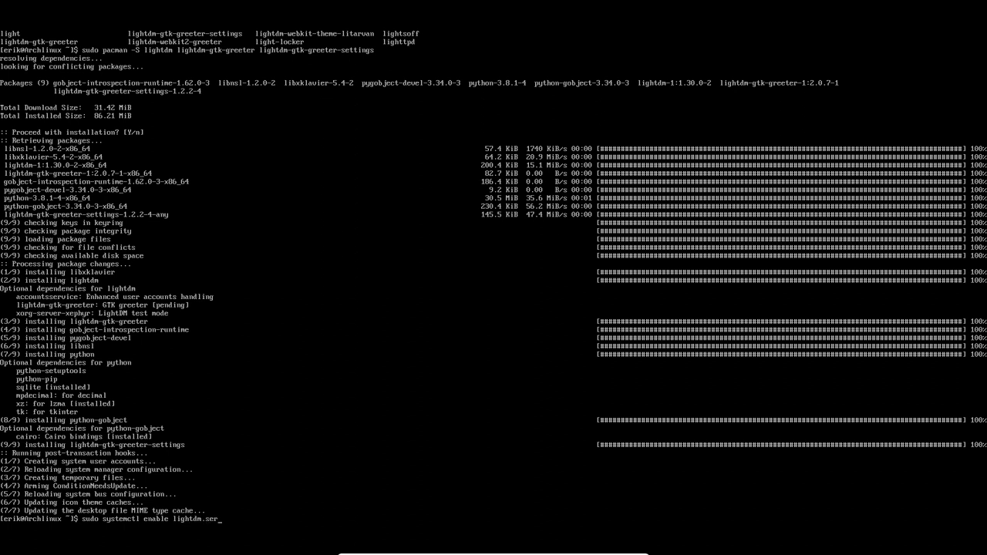
type("vice")
key("BackSpace")
key("BackSpace")
key("BackSpace")
key("BackSpace")
key("BackSpace")
key("Return")
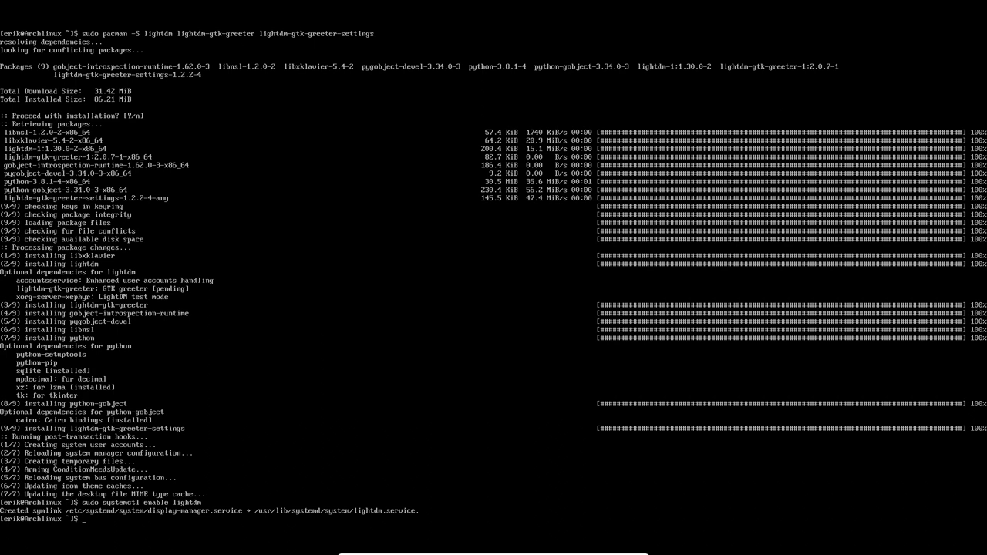
Switch to Chromium and open the Installation of Plasma guide from the Arch Linux Phase 3 page.
key("alt+Tab")
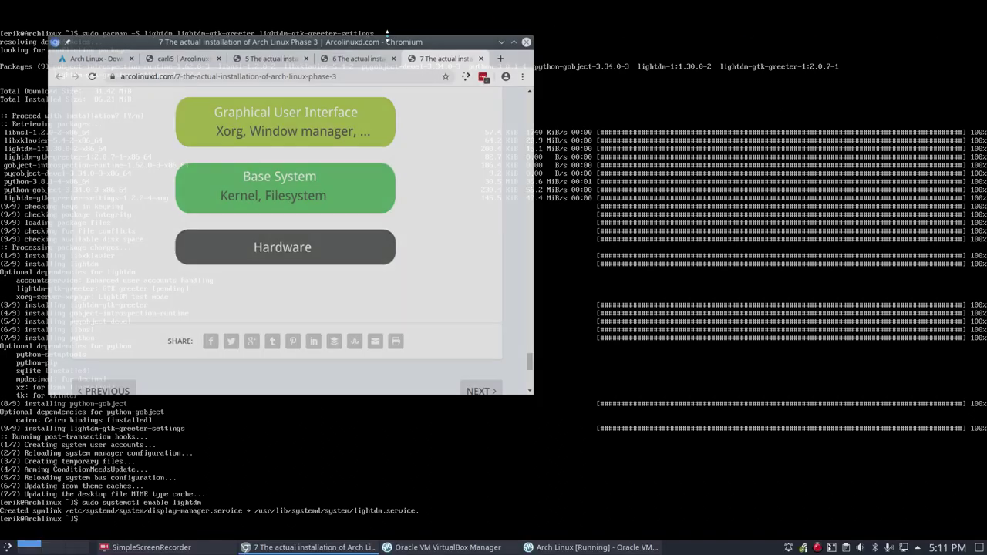
double_click(388, 43)
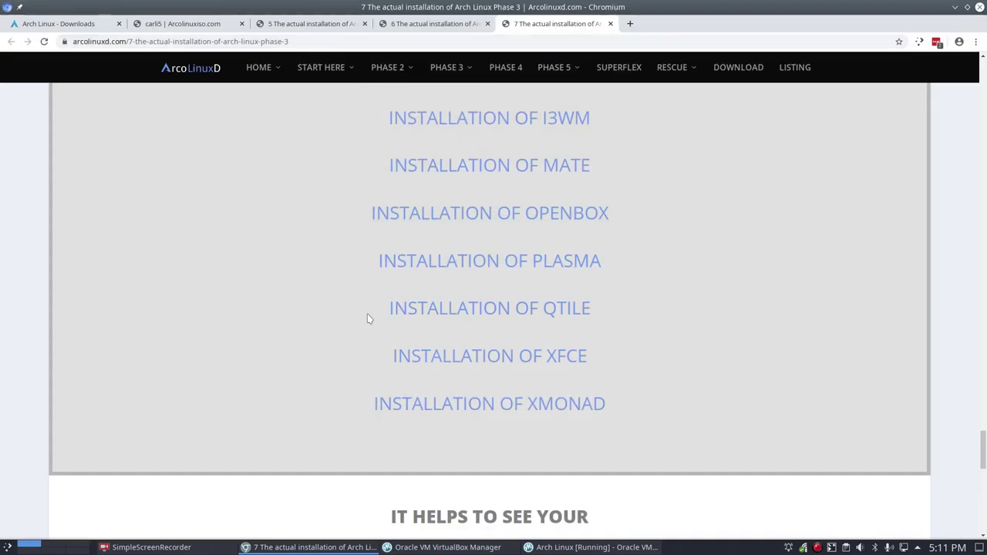
left_click(556, 265)
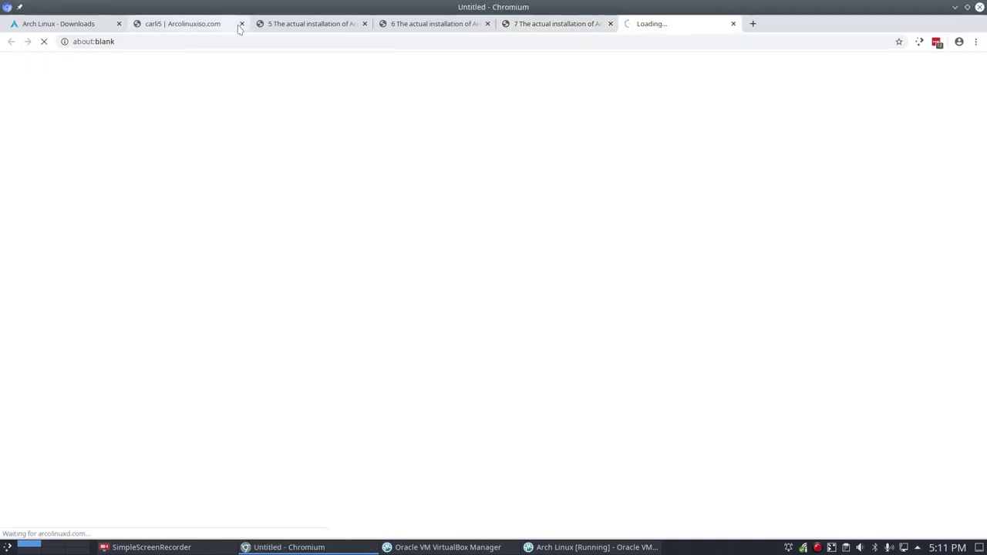
Look over the ArcoLinuxD installation guides for Phase 1 UEFI, Phase 2 and Phase 3, plus the KDE or Plasma page.
left_click(316, 29)
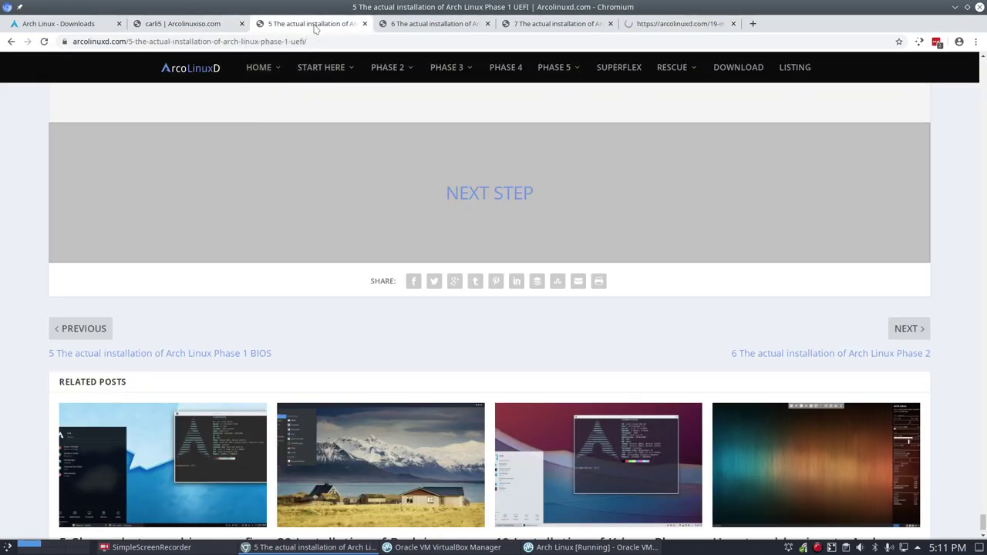
scroll(370, 192, "up", 1)
scroll(469, 240, "up", 10)
scroll(460, 321, "down", 4)
scroll(461, 322, "up", 2)
mouse_move(581, 87)
mouse_move(578, 122)
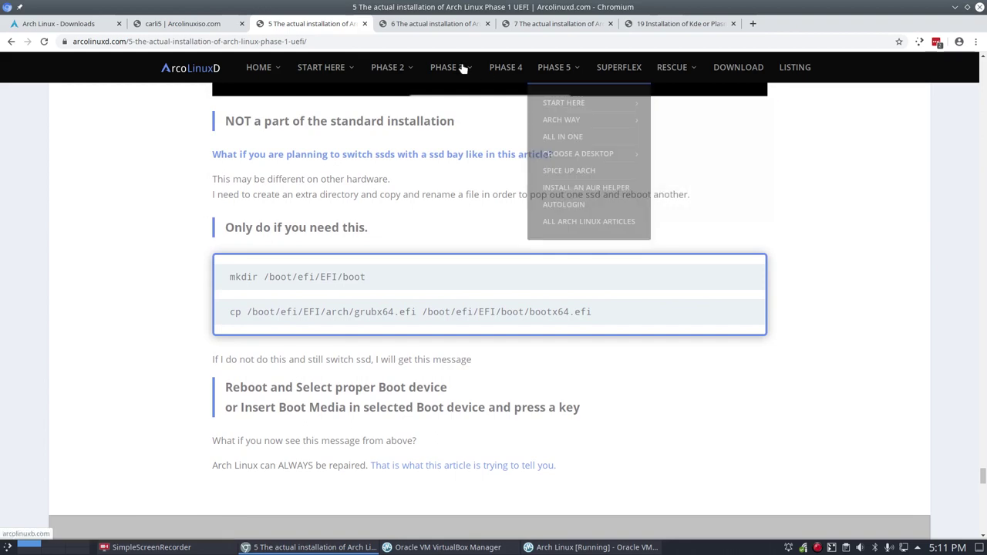
left_click(445, 26)
scroll(463, 141, "up", 20)
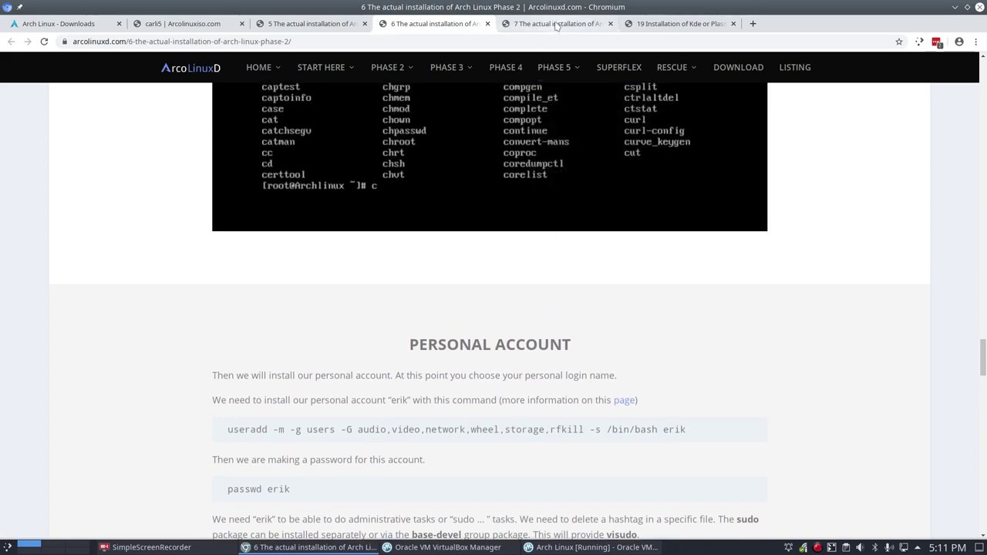
left_click(556, 23)
scroll(547, 242, "up", 15)
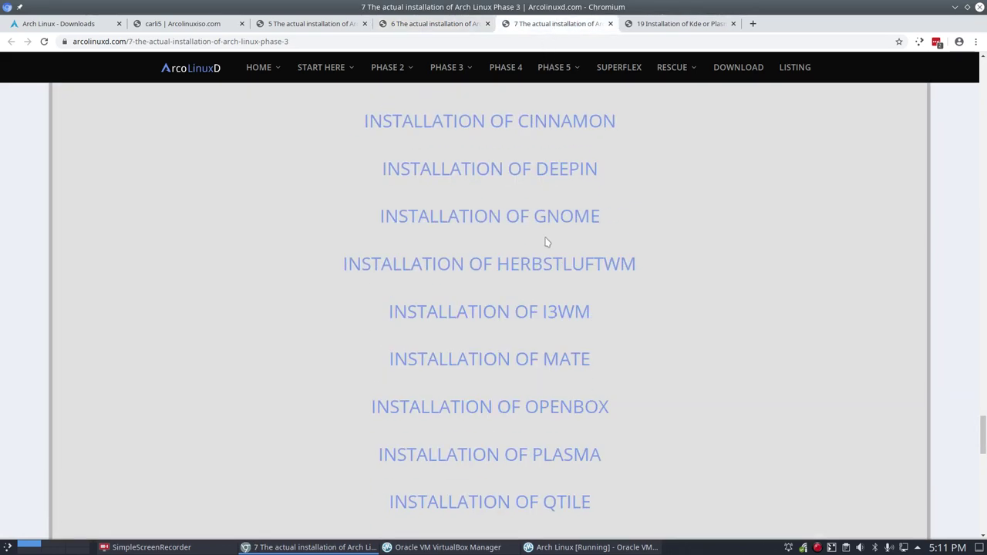
scroll(547, 242, "down", 12)
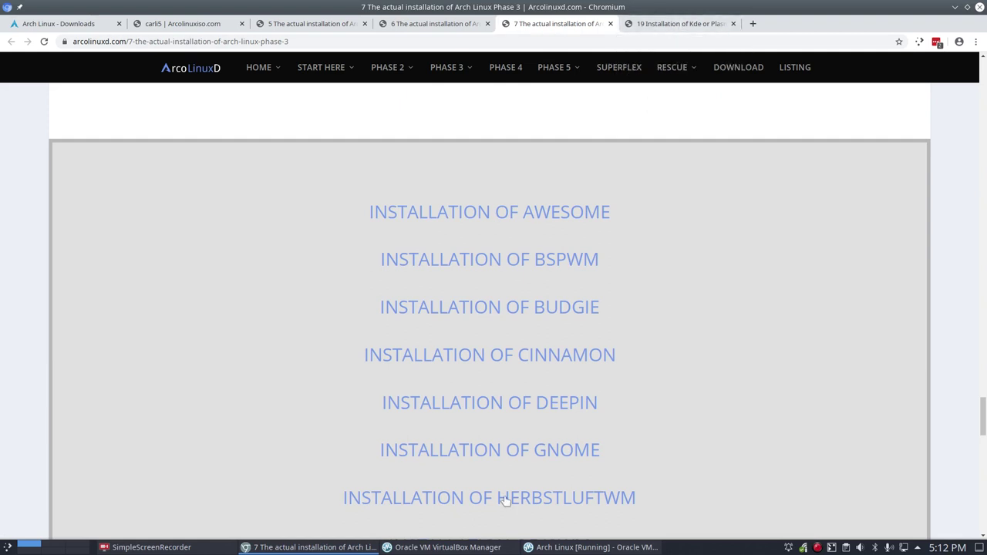
scroll(507, 425, "down", 1)
left_click(678, 23)
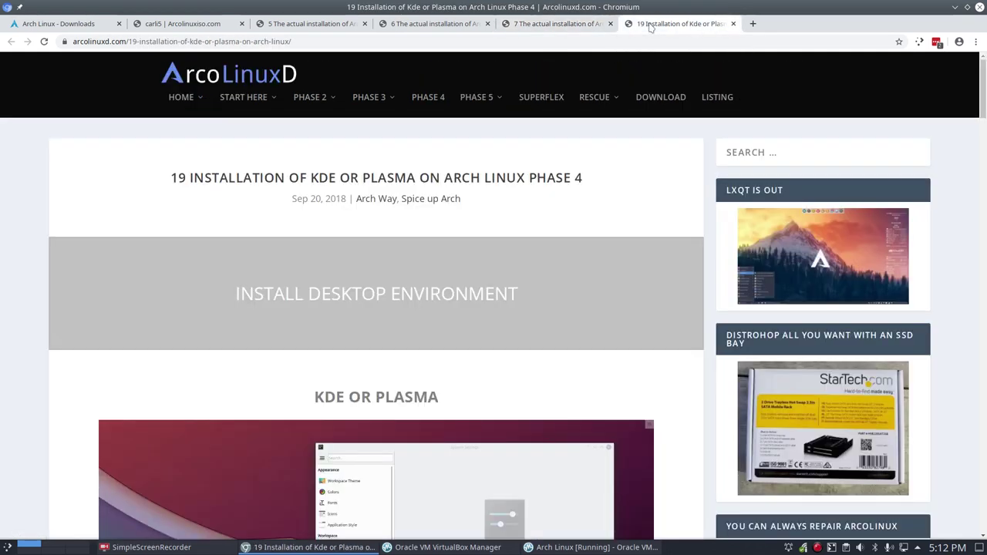
Return to the Arch Linux virtual machine and install plasma-meta with sudo pacman -S, accepting the default phonon-qt5-gstreamer backend.
left_click_drag(270, 43, 986, 81)
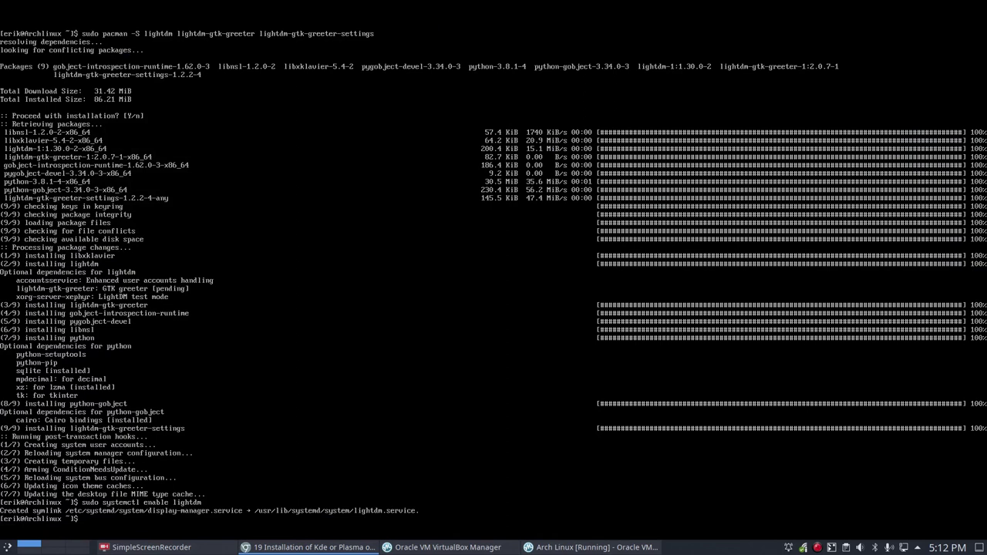
type("sudo pacman -S pls")
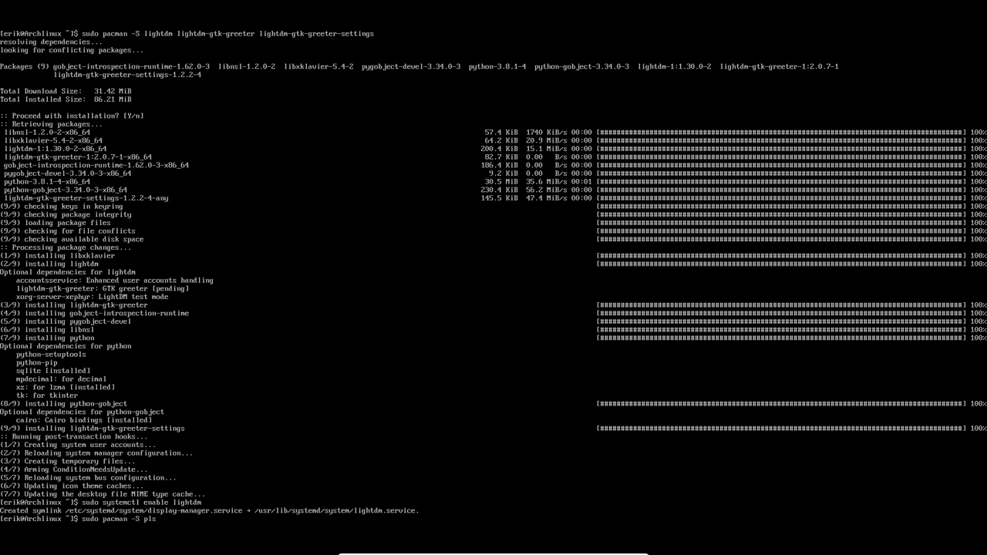
key("BackSpace")
type("asma-meta")
key("Return")
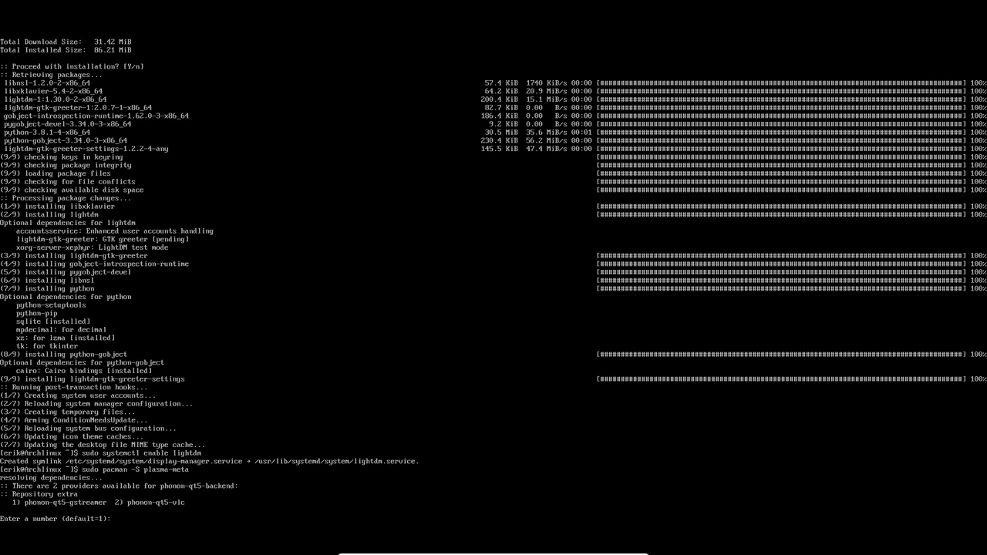
key("Return")
key("Return")
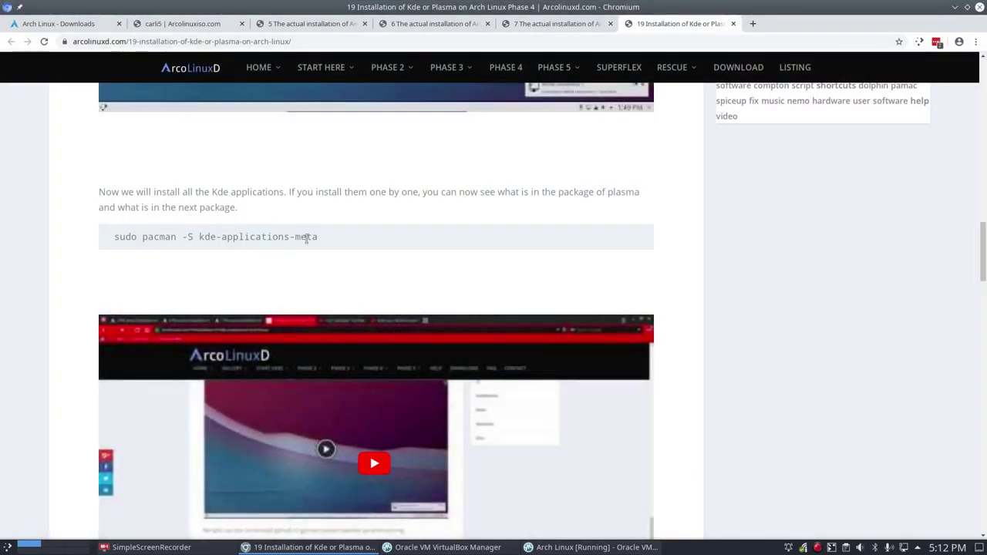
Highlight the sudo pacman -S kde-applications-meta command in the Plasma guide in Chromium.
left_click_drag(317, 237, 112, 236)
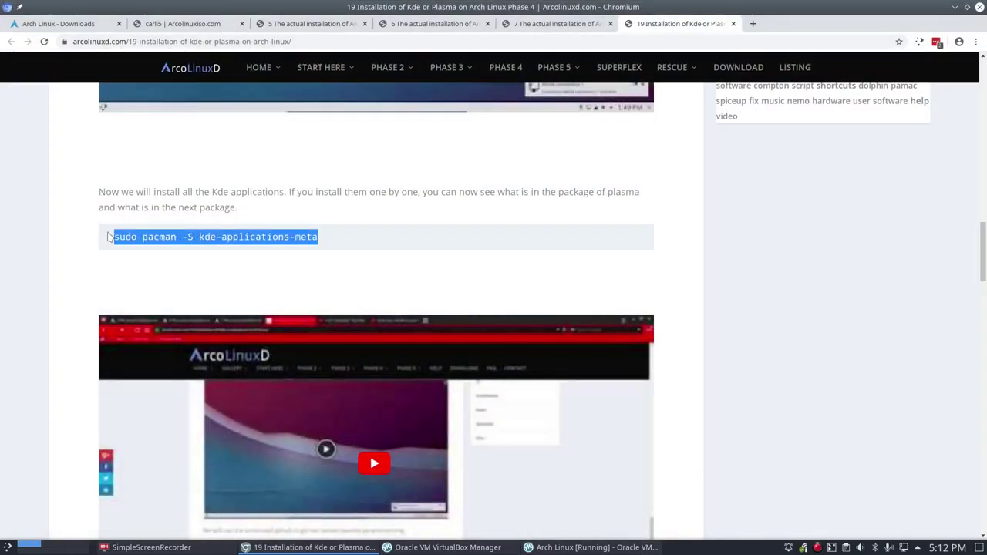
right_click(132, 237)
left_click(513, 236)
left_click(227, 237)
left_click_drag(205, 237, 332, 246)
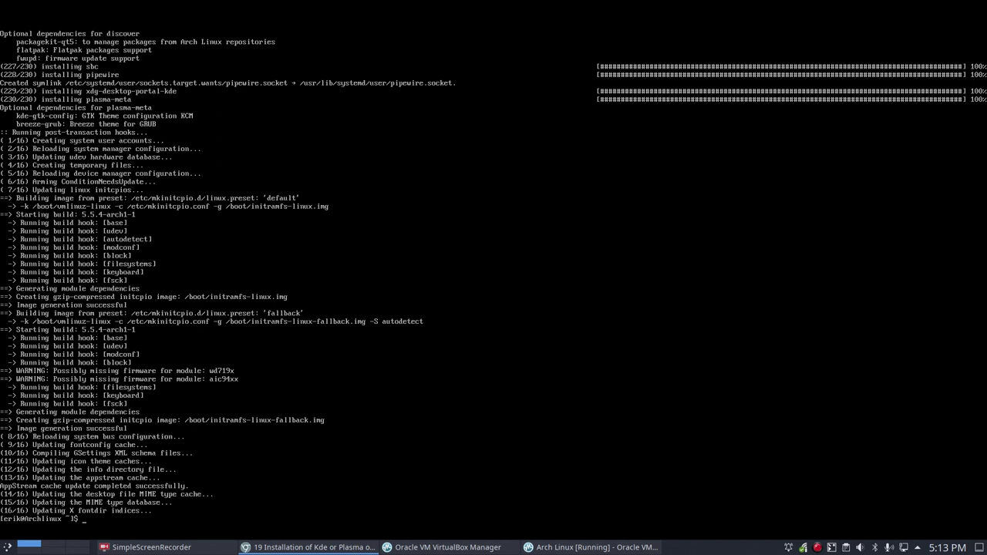
Show the Arch Linux virtual machine in full screen and restart it with sudo reboot.
key("ctrl+f")
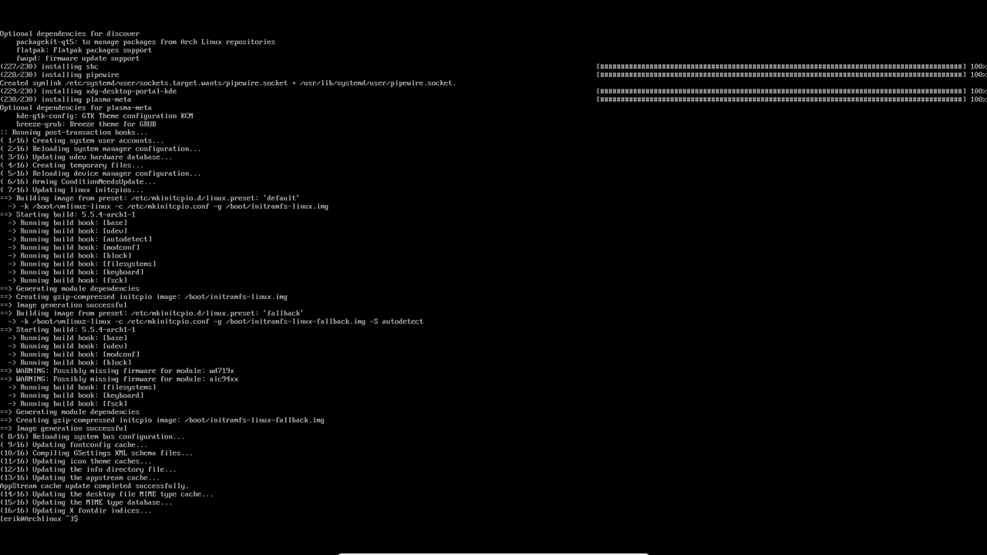
type("sr")
key("Return")
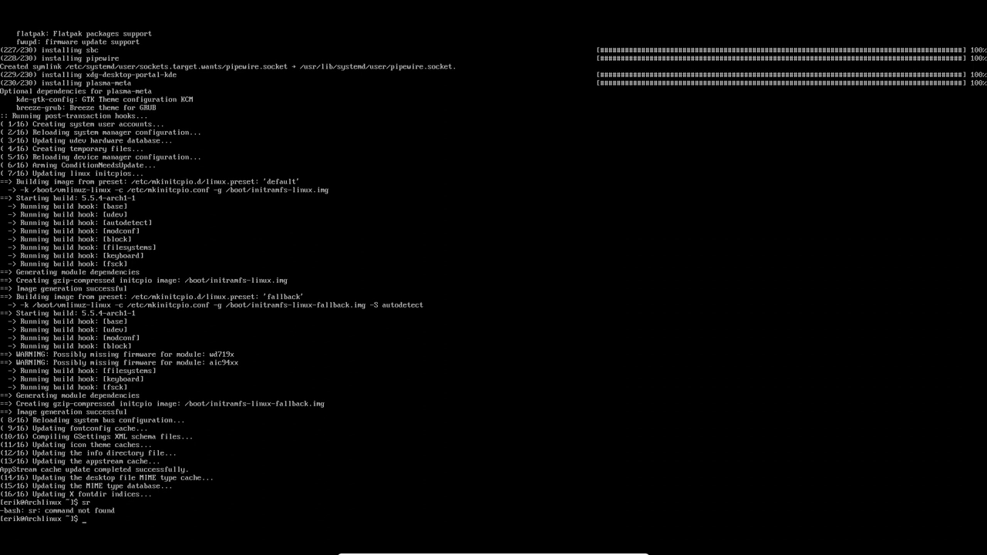
type("sudo reboot")
key("Return")
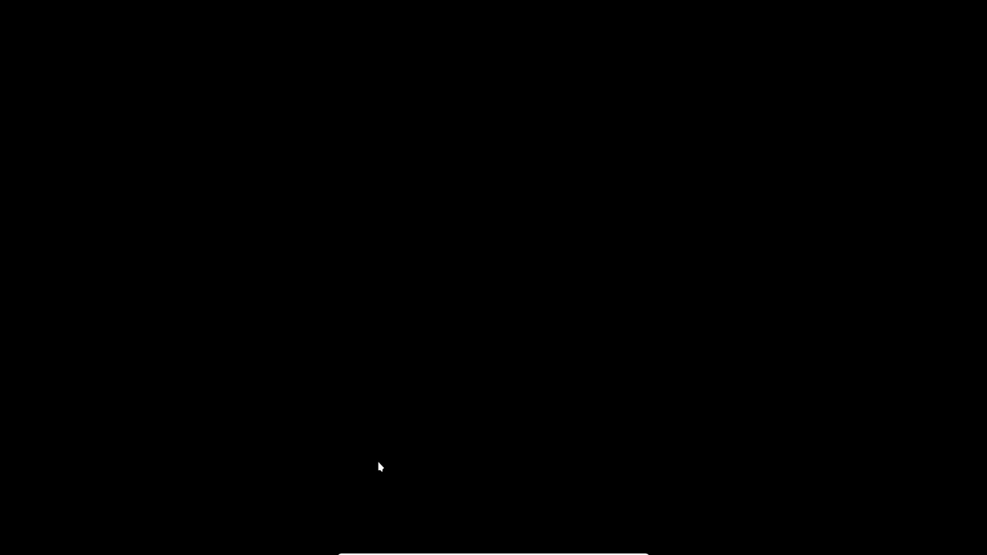
Continue booting Arch Linux and log in to the desktop from the login screen by entering the account password.
key("Return")
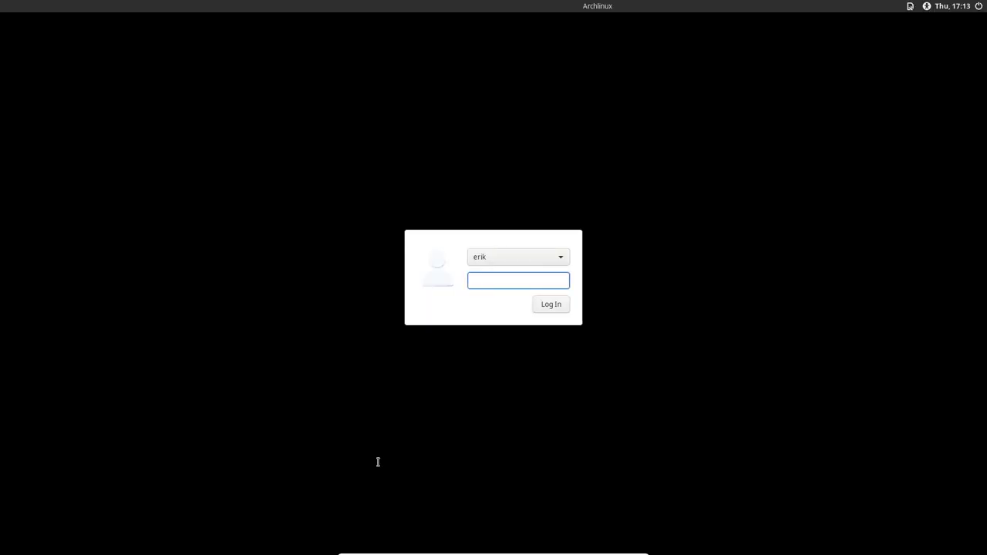
type("****")
key("Return")
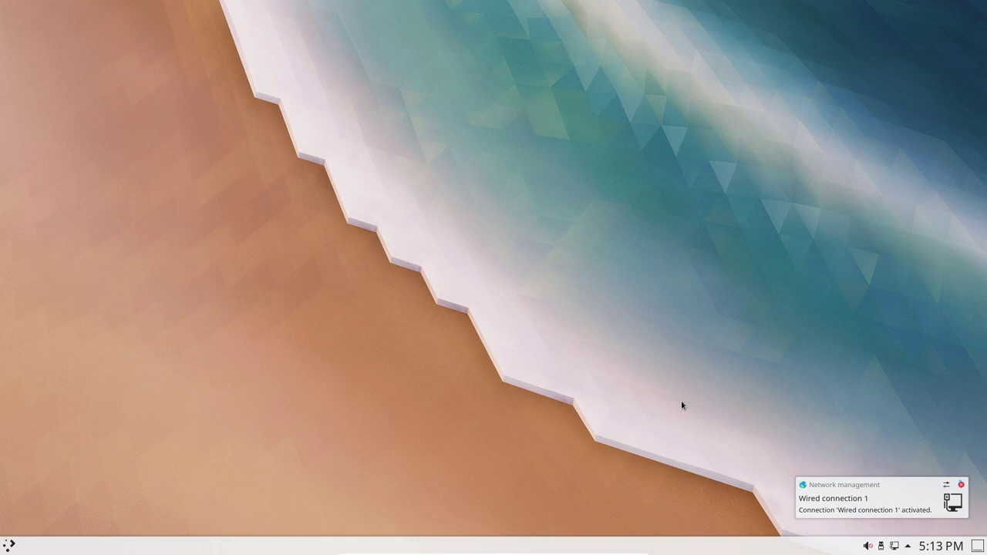
Look through the Plasma application launcher's Applications, History and Leave sections, and close the launcher.
left_click(9, 546)
left_click(75, 507)
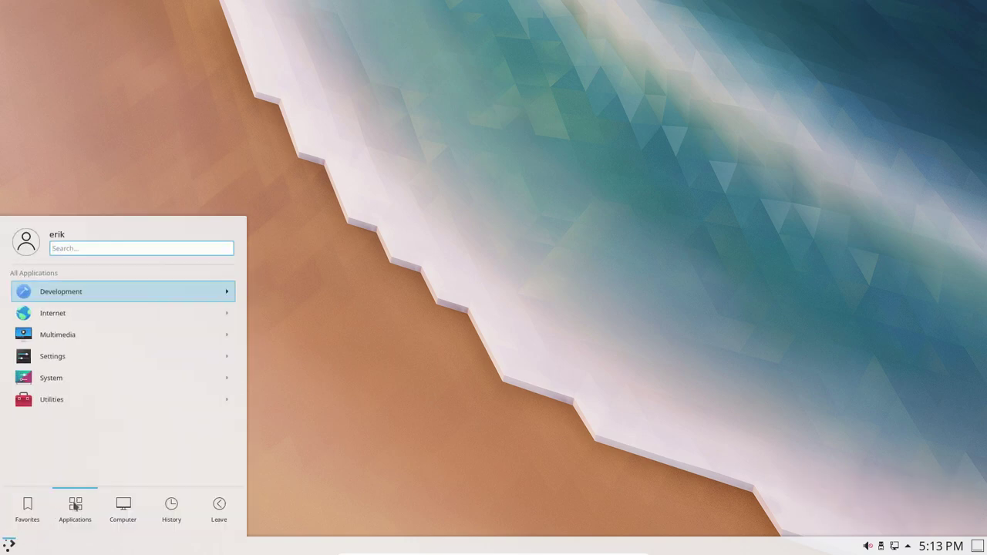
mouse_move(164, 510)
mouse_move(222, 510)
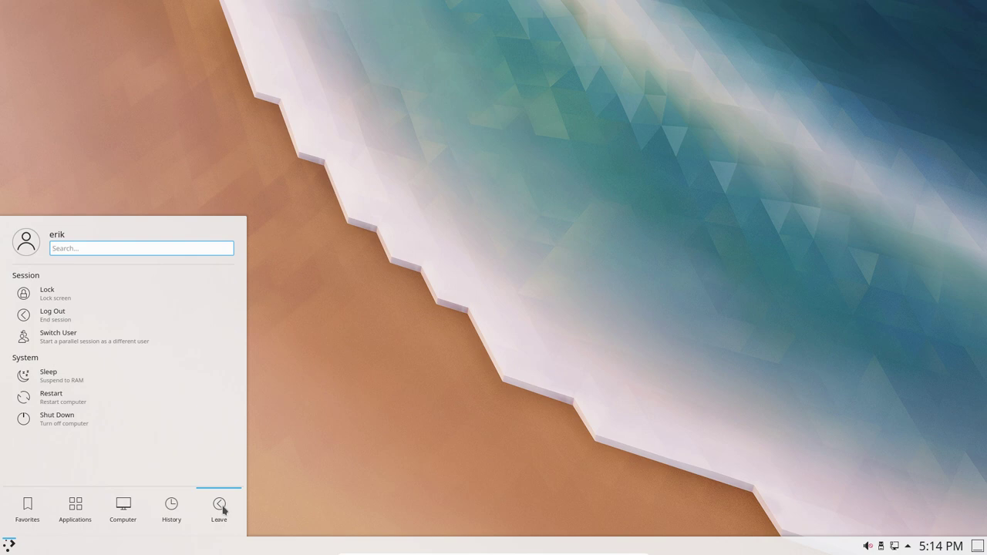
left_click(440, 298)
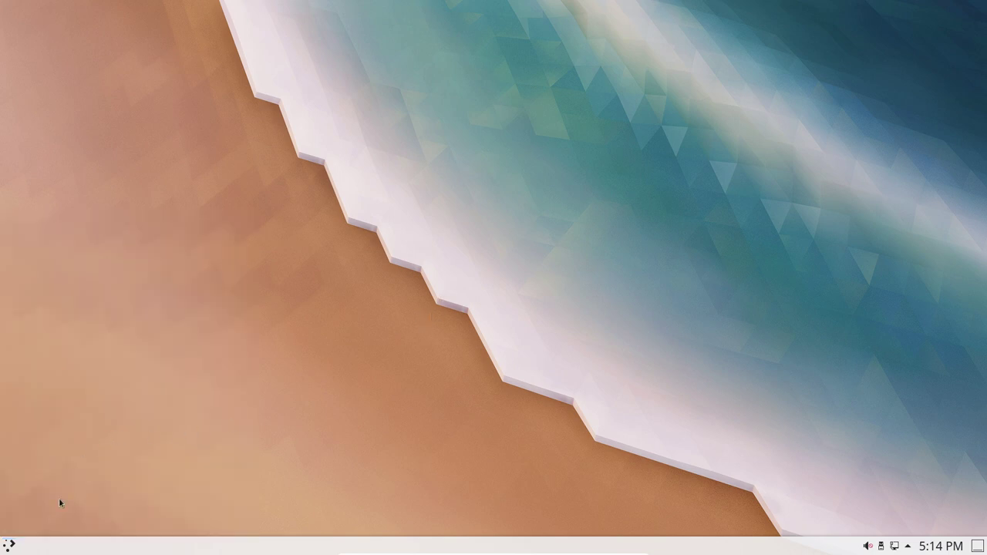
left_click(10, 544)
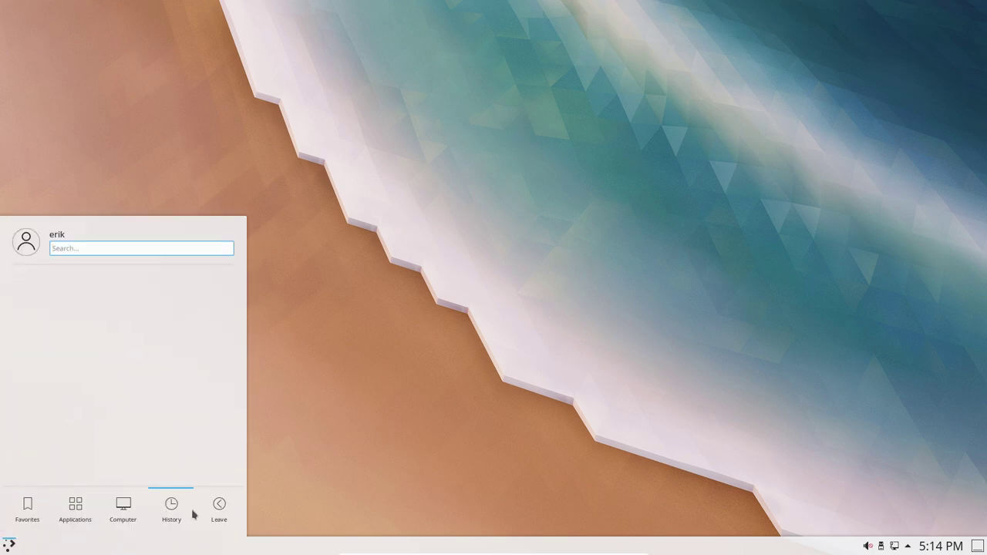
left_click(375, 483)
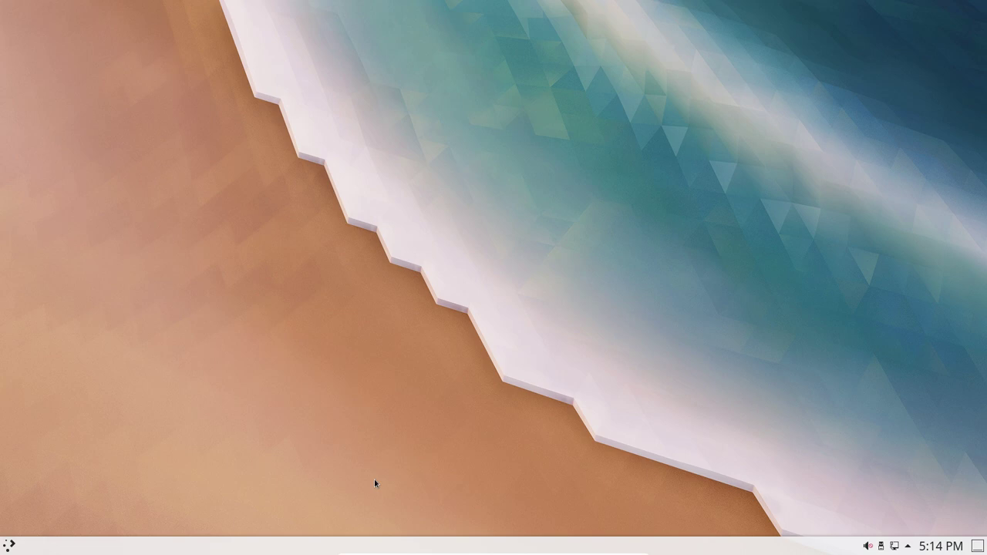